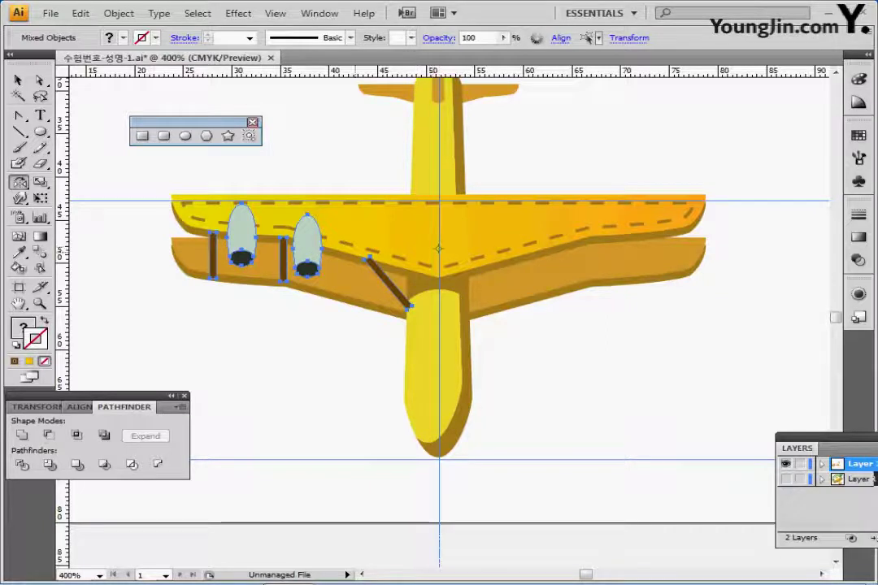
Reflect a copy of the two engines and three struts across the vertical centre guide onto the opposite wing.
left_click_drag(305, 286, 592, 295)
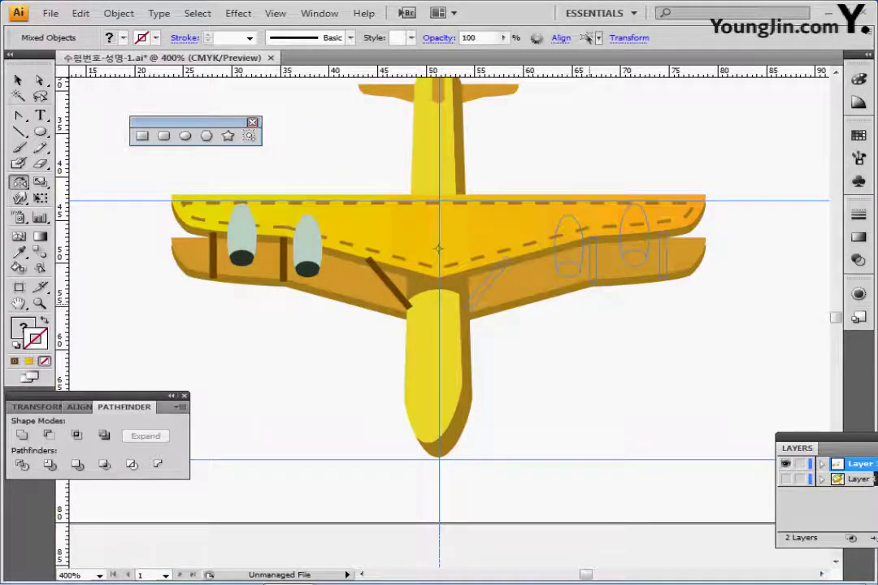
left_click_drag(439, 139, 440, 139)
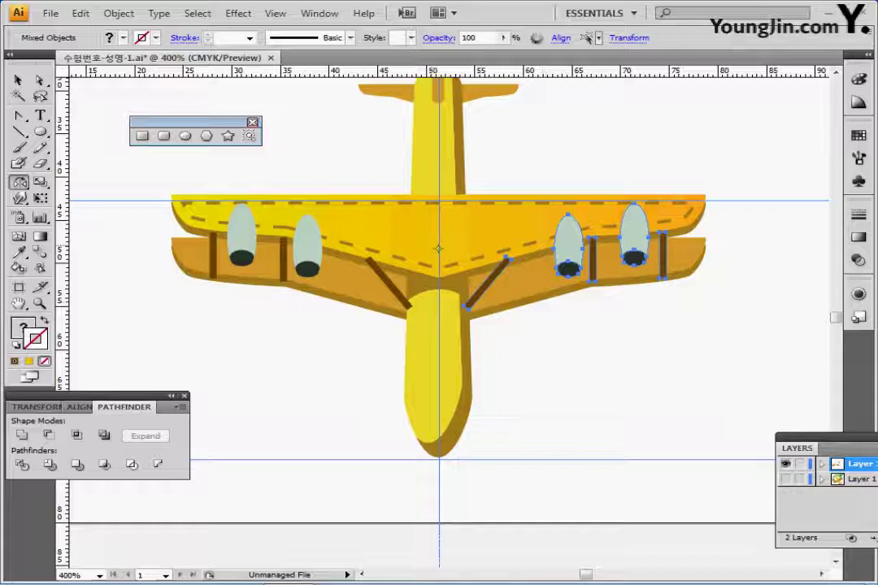
key("ctrl+shift+a")
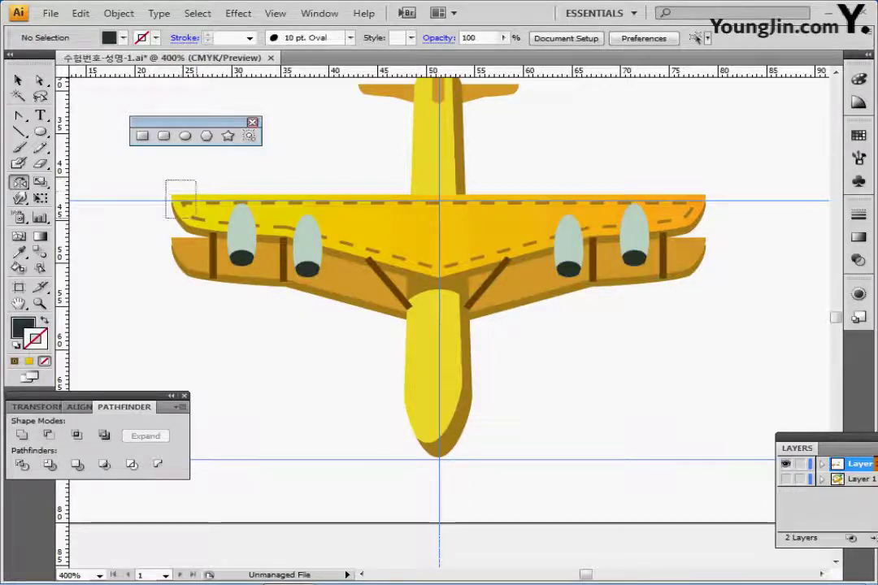
Bring the upper wing and its dashed outline in front of the engines and struts.
left_click_drag(195, 219, 195, 220)
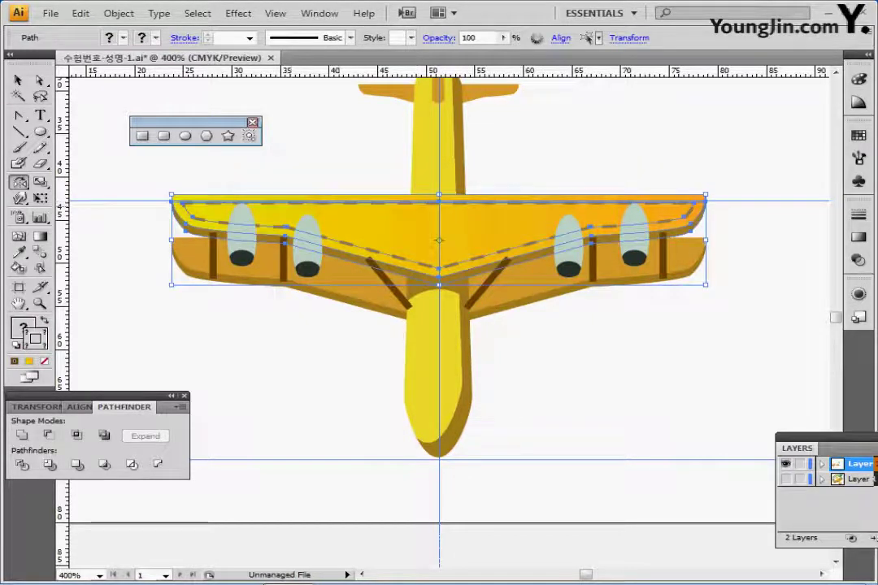
right_click(363, 221)
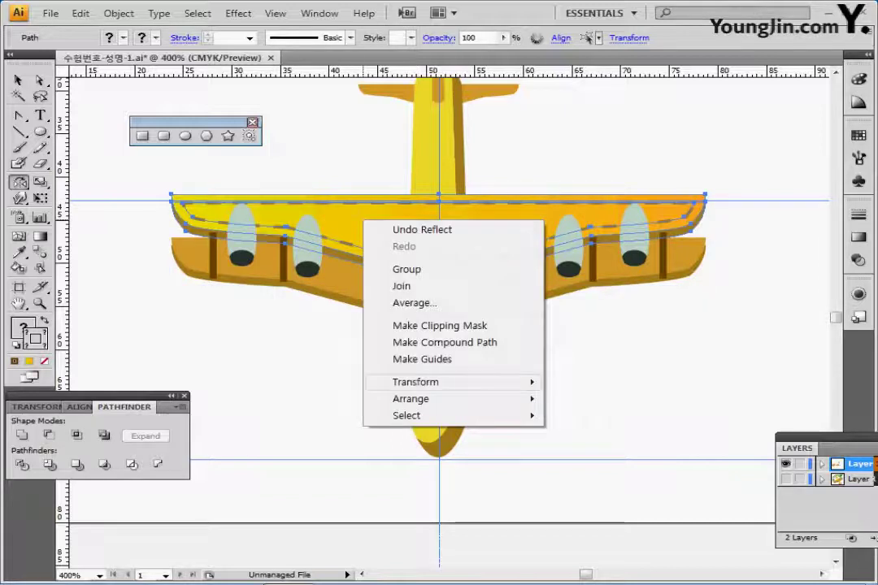
mouse_move(411, 398)
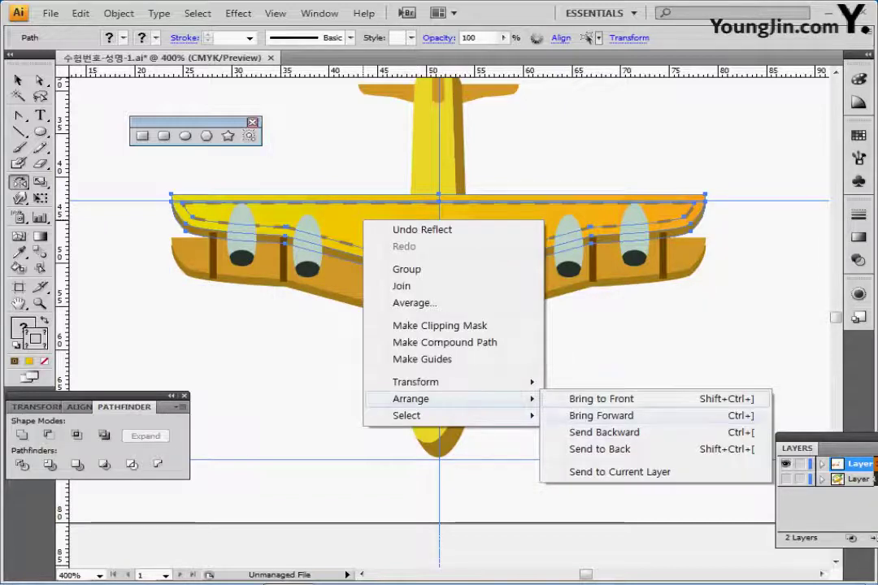
left_click(602, 416)
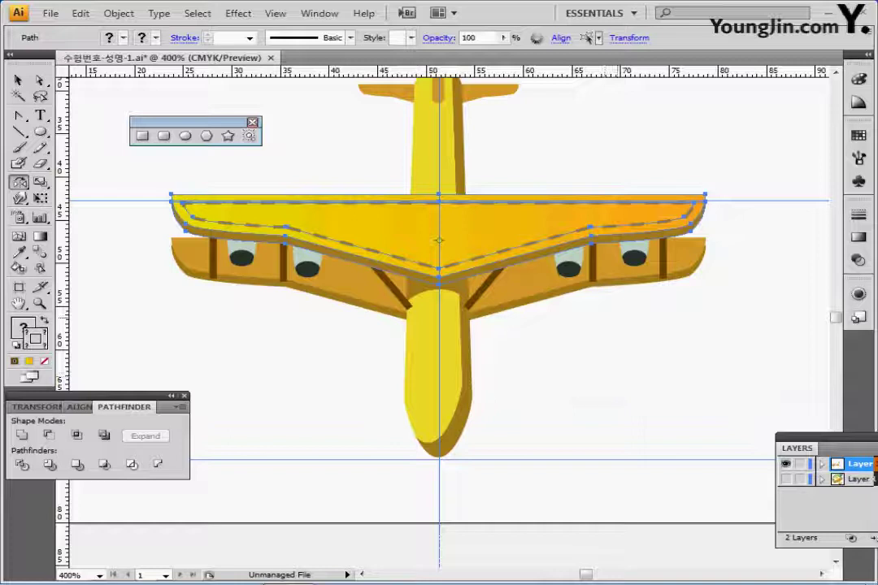
left_click(605, 341, "ctrl")
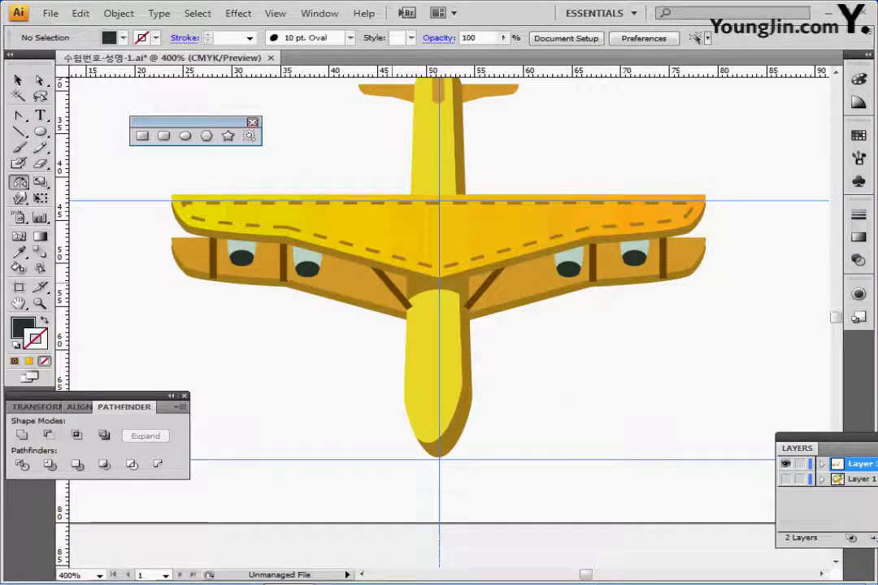
Send the two diagonal struts beside the fuselage backward in the stacking order.
left_click(392, 284, "ctrl")
left_click(487, 286, "ctrl+shift")
left_click(488, 289, "shift")
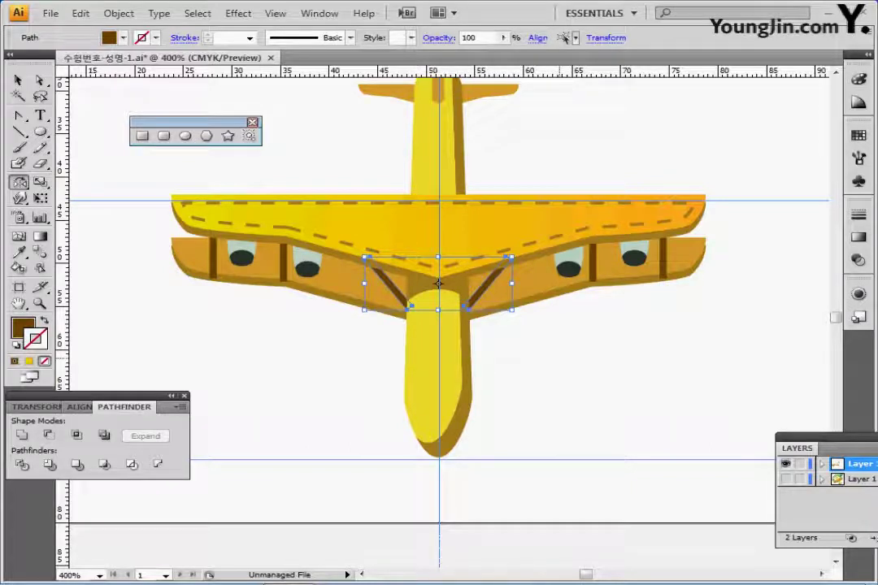
key("ctrl+shift+bracketleft")
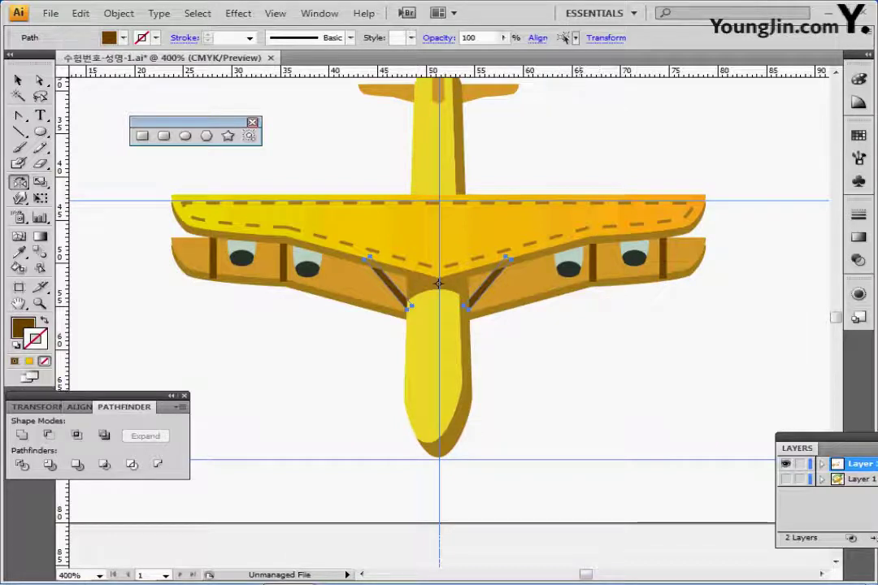
key("ctrl+shift+a")
Choose the Rounded Rectangle tool and pick up the red fill from the swatch column beside the artboard.
left_click_drag(530, 412, 535, 358)
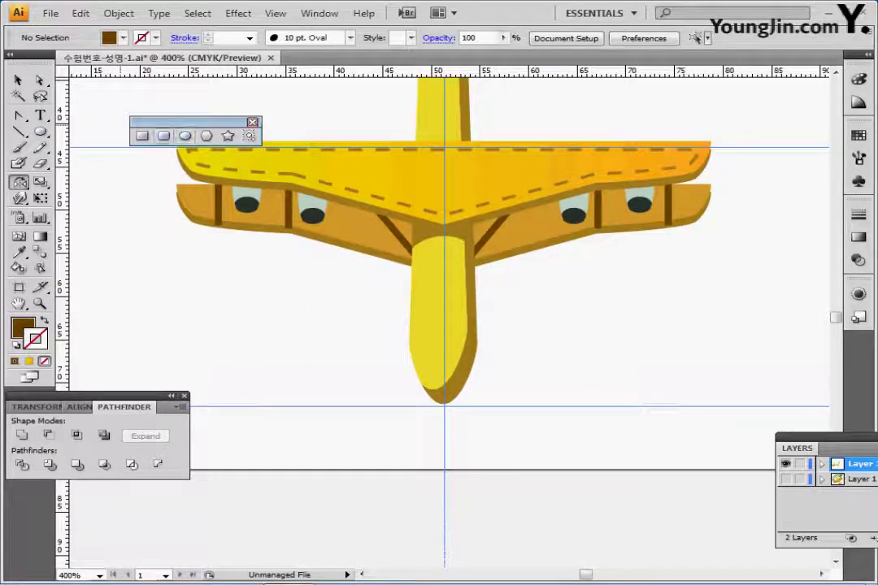
left_click(164, 136)
left_click_drag(309, 268, 496, 322)
left_click(120, 209, "ctrl")
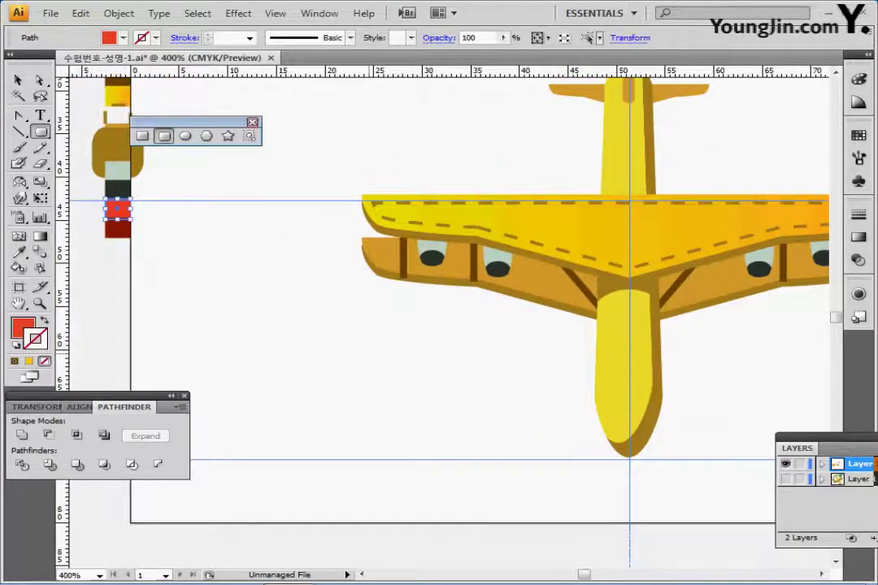
left_click_drag(370, 317, 198, 230)
left_click_drag(404, 380, 389, 353)
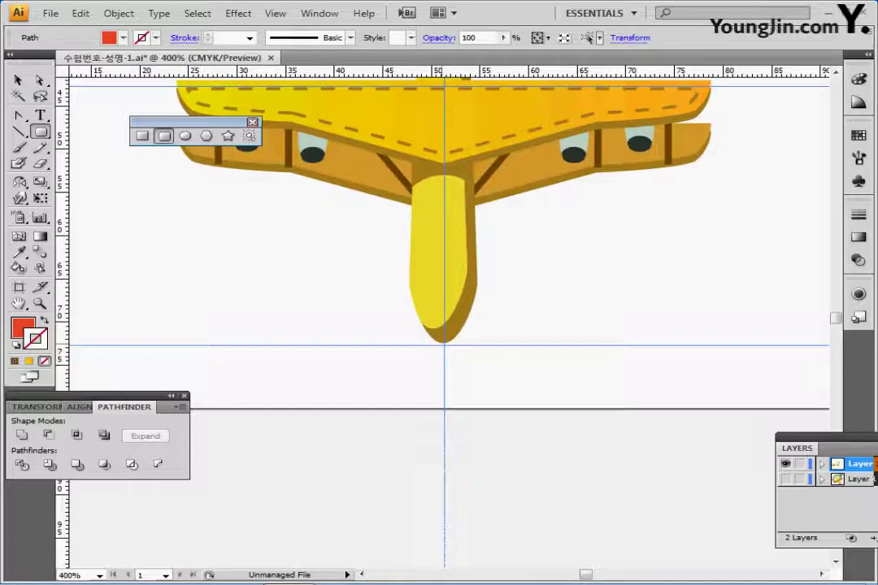
Create a rounded rectangle 16 mm wide and 3 mm high with a 5 mm corner radius, centred on the fuselage's nose tip.
left_click(444, 343)
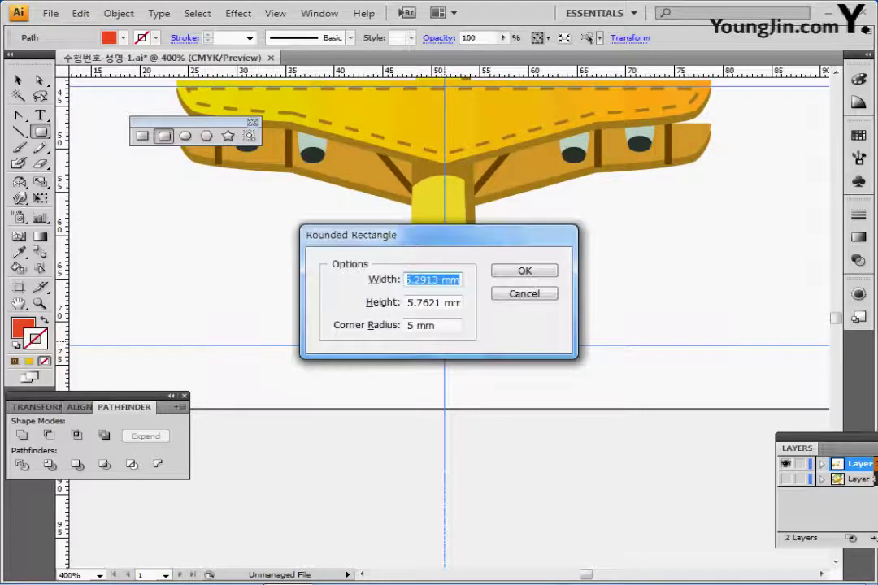
type("46")
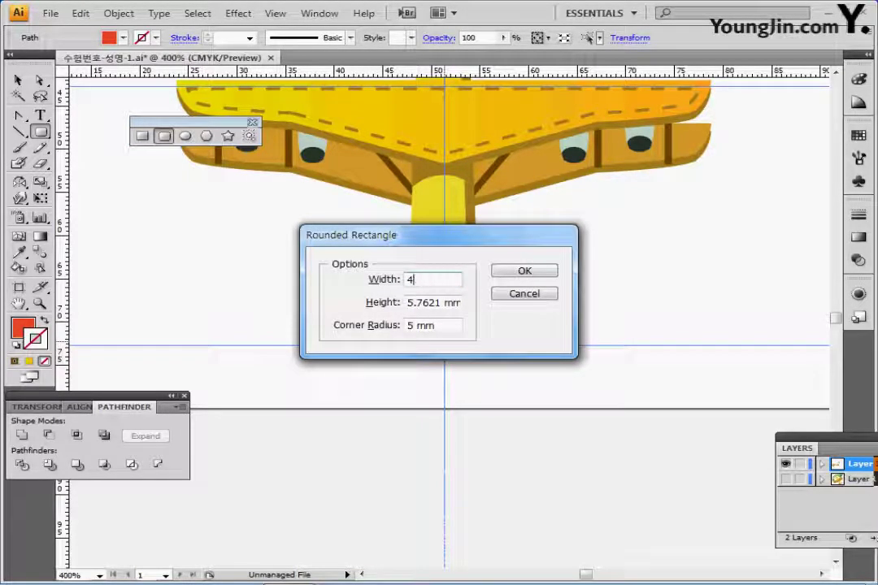
key("BackSpace")
type("16")
key("Tab")
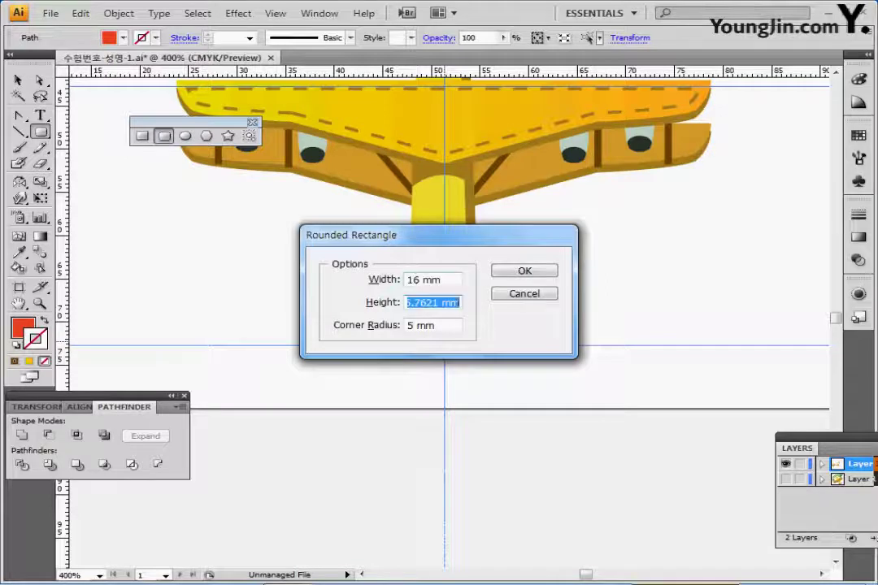
type("3")
key("Tab")
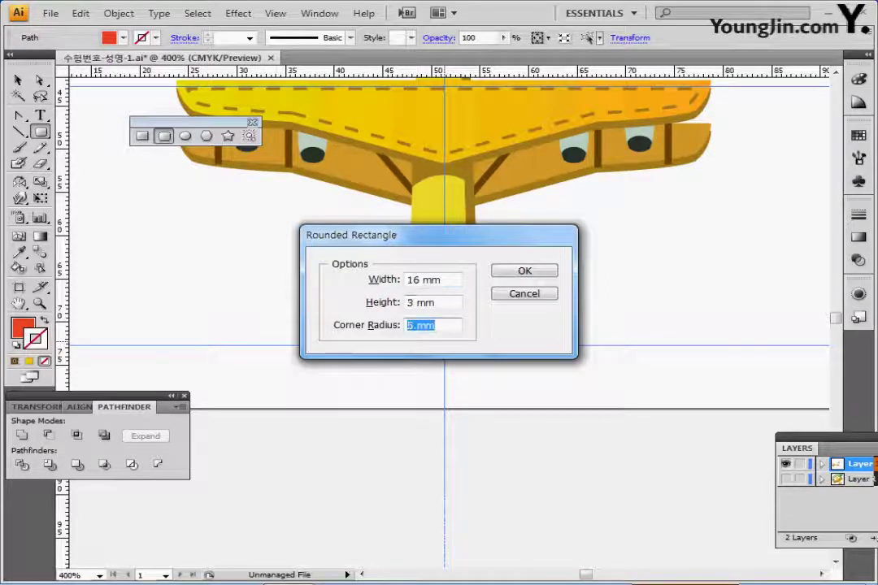
key("Return")
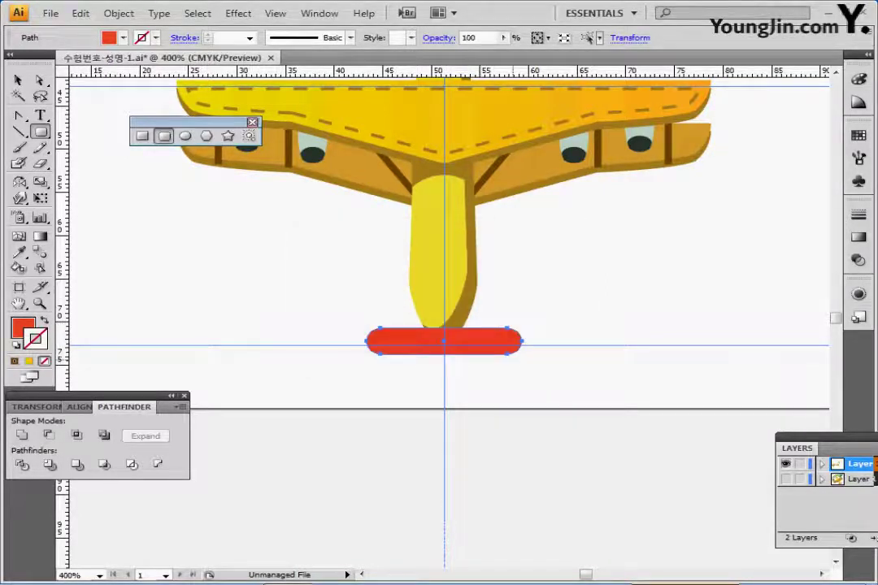
Move the red rounded rectangle just below the nose tip and add extra anchor points to its path.
left_click_drag(477, 348, 482, 372)
left_click(485, 383, "ctrl")
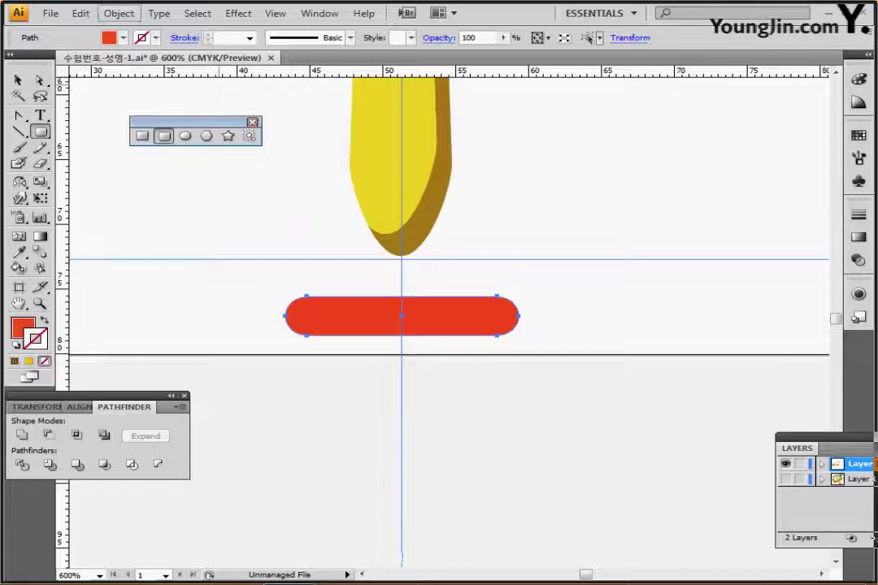
left_click(119, 13)
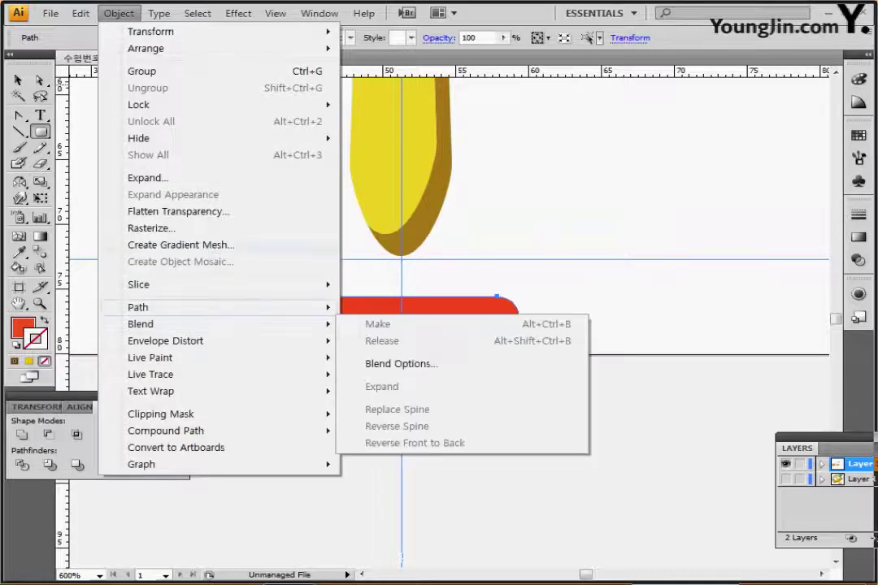
mouse_move(244, 307)
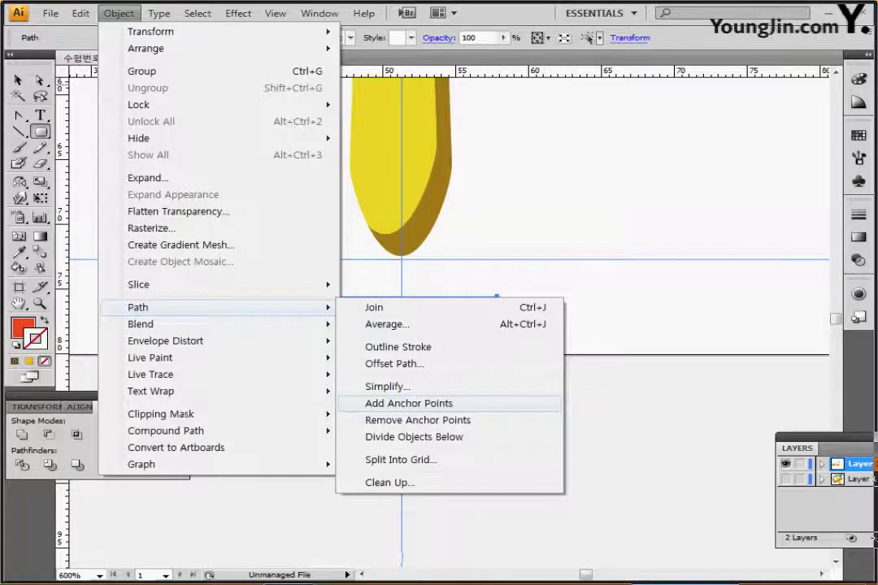
left_click(409, 403)
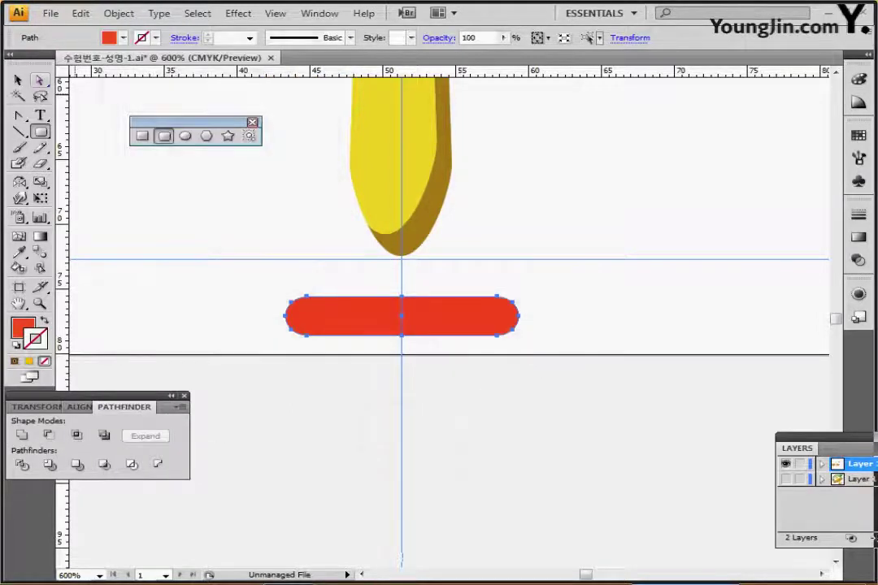
Scale the rounded rectangle's two middle anchor points toward each other to pinch it into a propeller shape.
left_click_drag(379, 282, 424, 367)
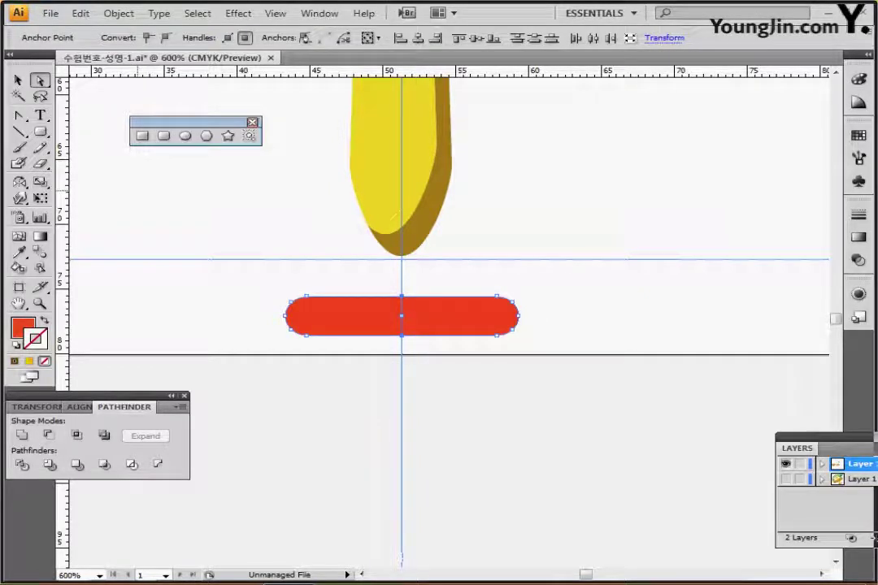
left_click(40, 182)
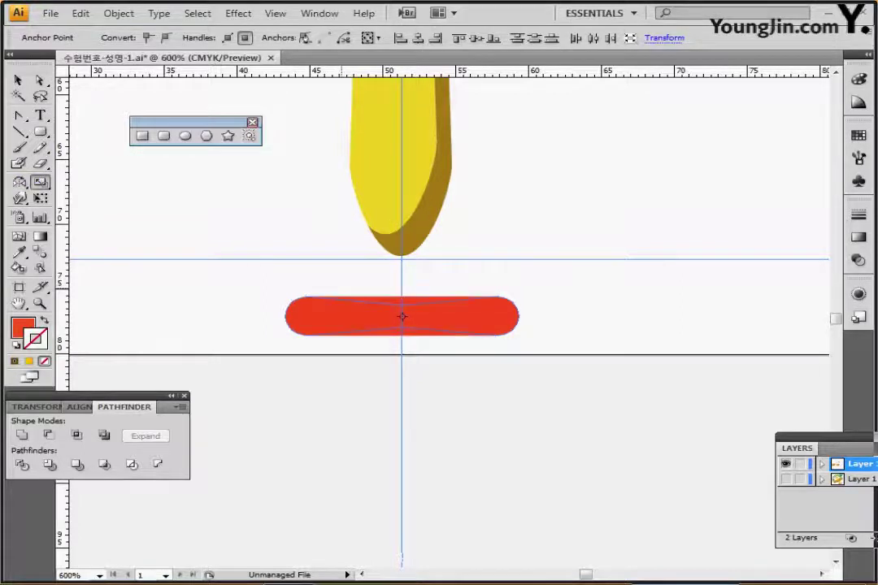
left_click_drag(343, 290, 344, 297)
left_click(529, 340, "ctrl")
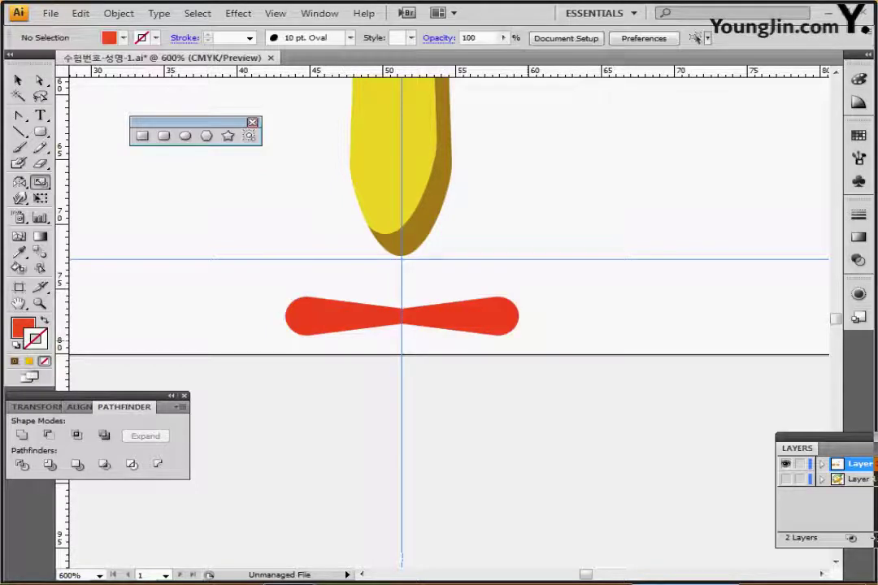
Move the red propeller shape up onto the fuselage's nose tip, near the intersection of the guides.
left_click(483, 319, "ctrl")
left_click_drag(483, 319, 472, 254)
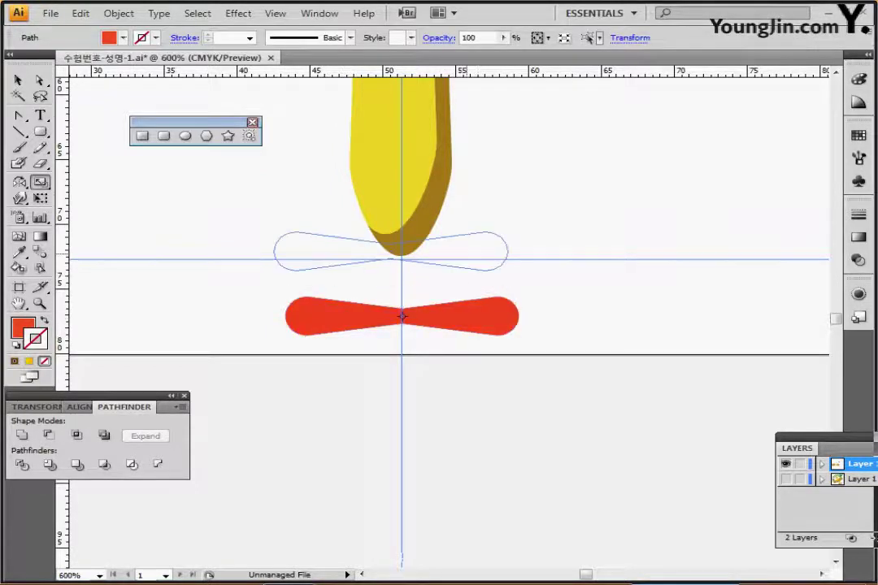
left_click_drag(401, 317, 399, 255)
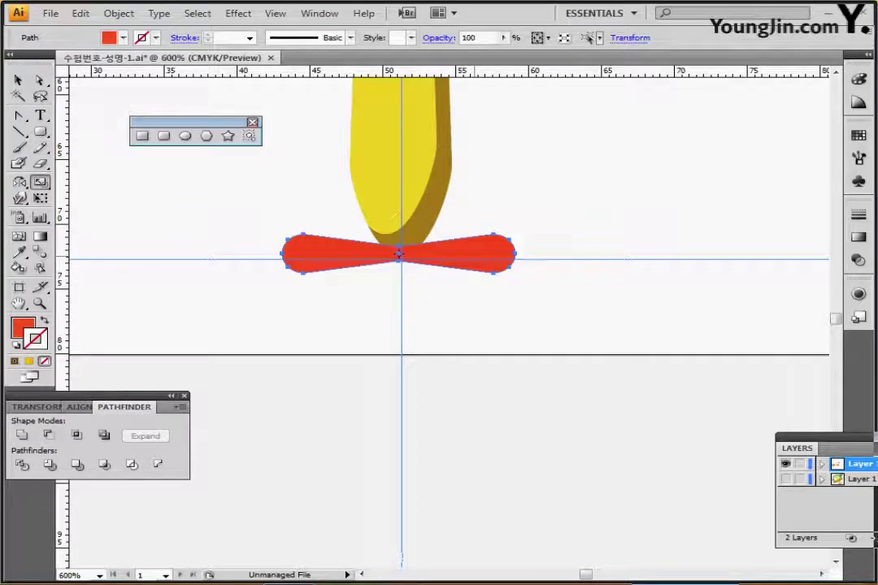
Duplicate the propeller slightly below the original and set the copy's black (K) value to 50%.
left_click_drag(475, 256, 475, 262)
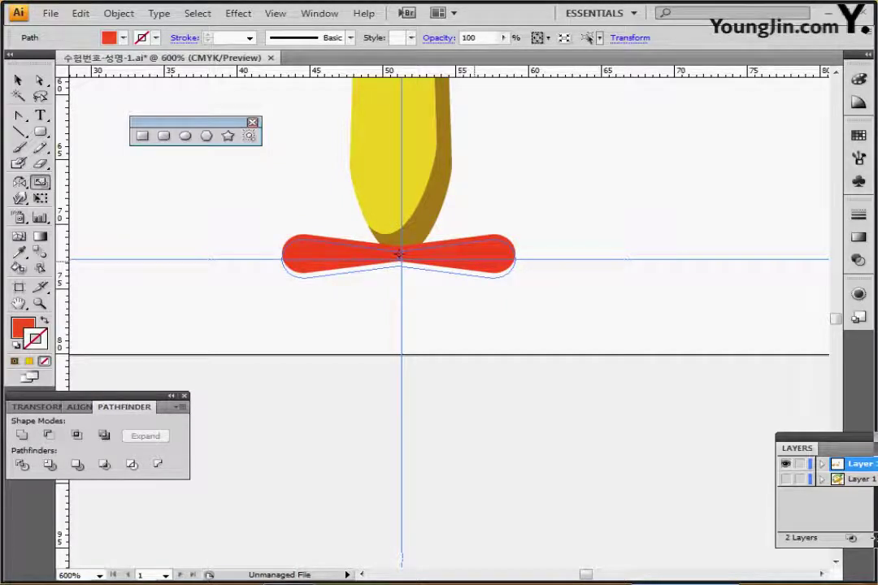
left_click_drag(475, 262, 475, 262)
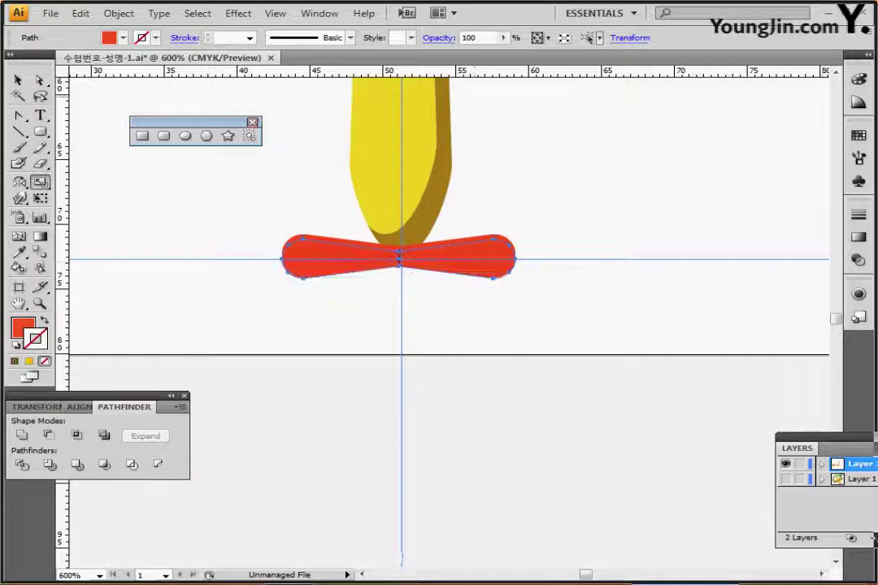
left_click(859, 80)
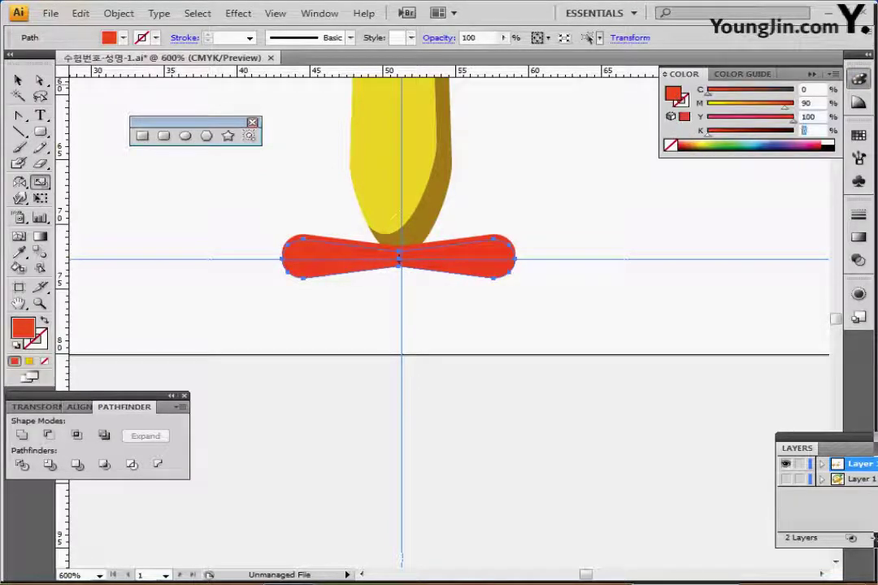
type("50")
key("Return")
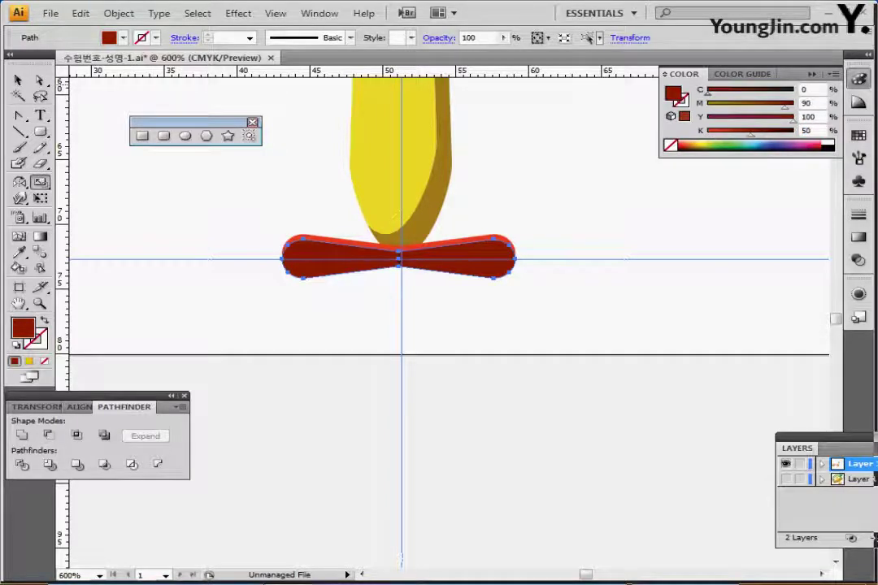
key("ctrl+shift+a")
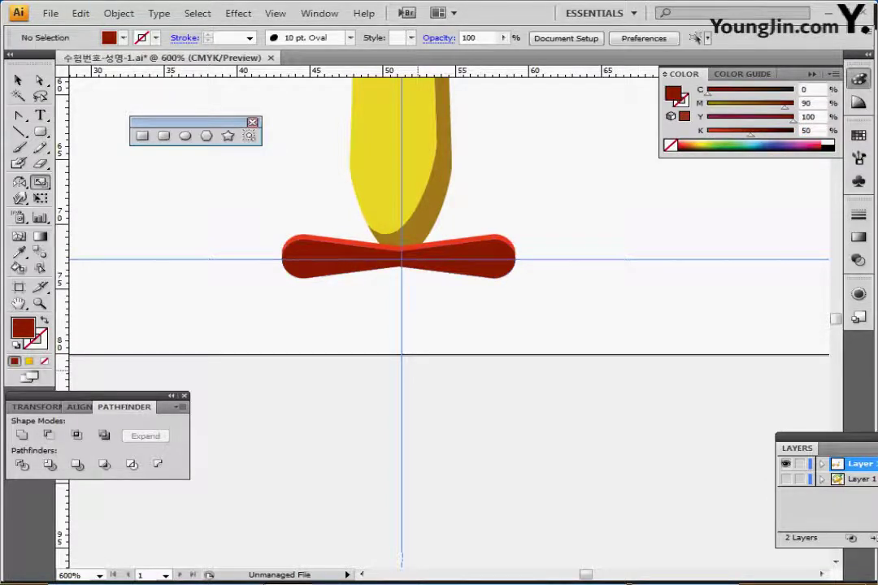
Draw a small dark red circle on the vertical centre guide over the propeller's middle as its hub.
left_click(186, 136)
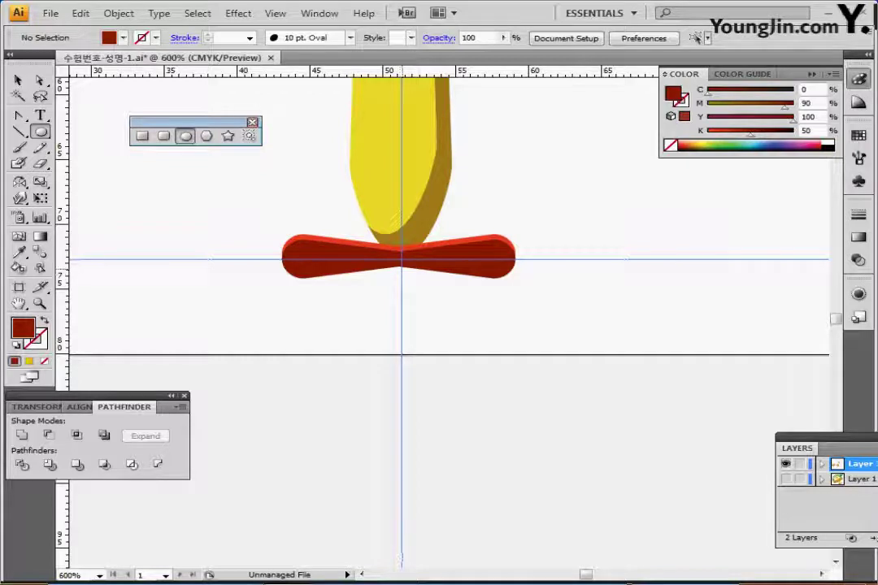
left_click_drag(402, 267, 426, 290)
left_click(358, 343, "ctrl+alt")
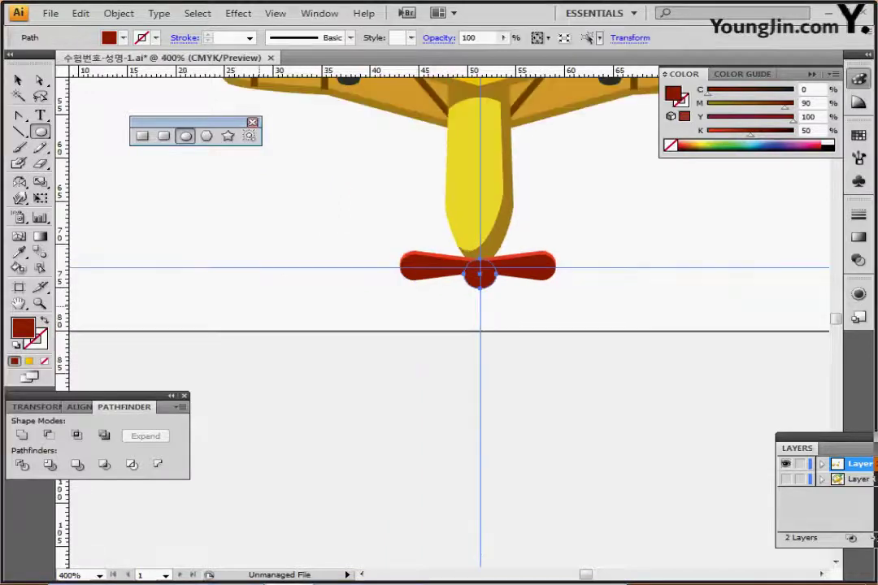
left_click_drag(358, 343, 363, 436)
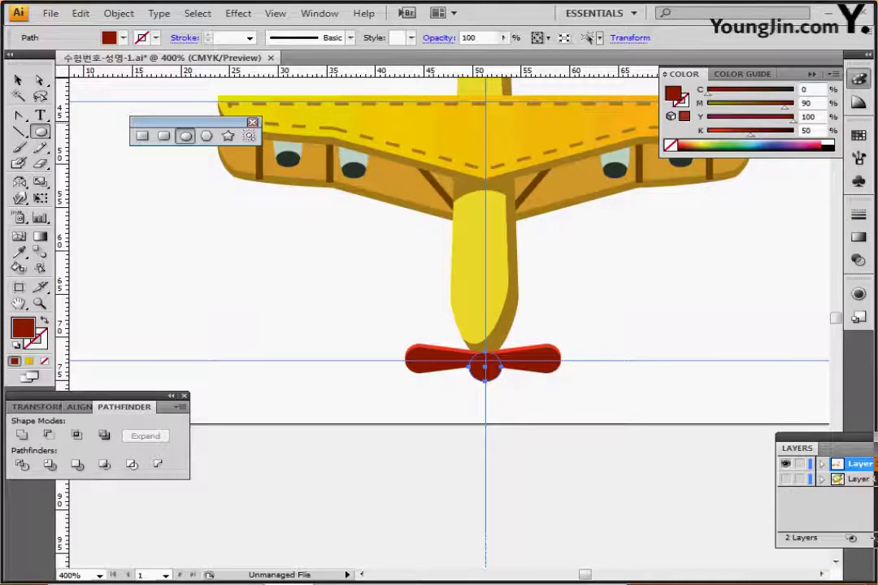
Recolour the propeller's hub circle pale grey-green with C 20%, M 0%, Y 20% and K 10%.
double_click(805, 90)
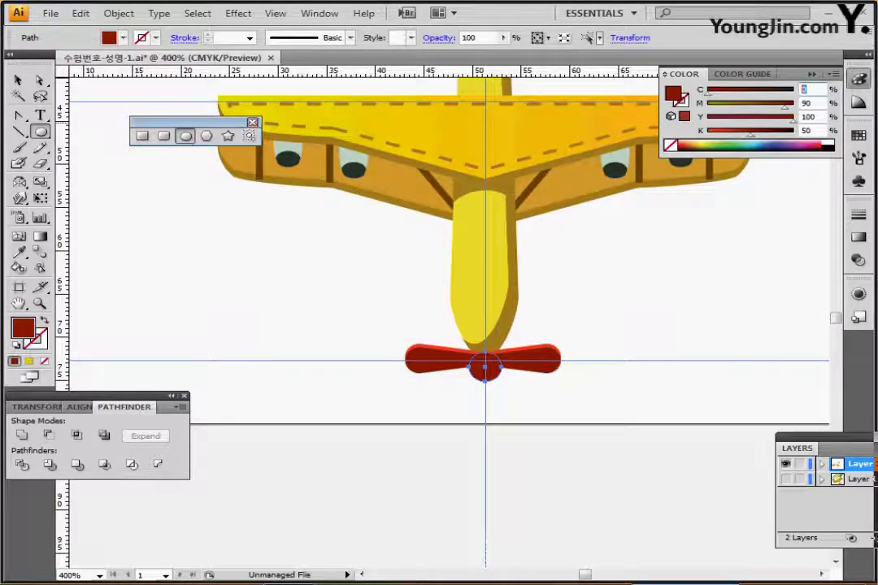
type("20")
key("Tab")
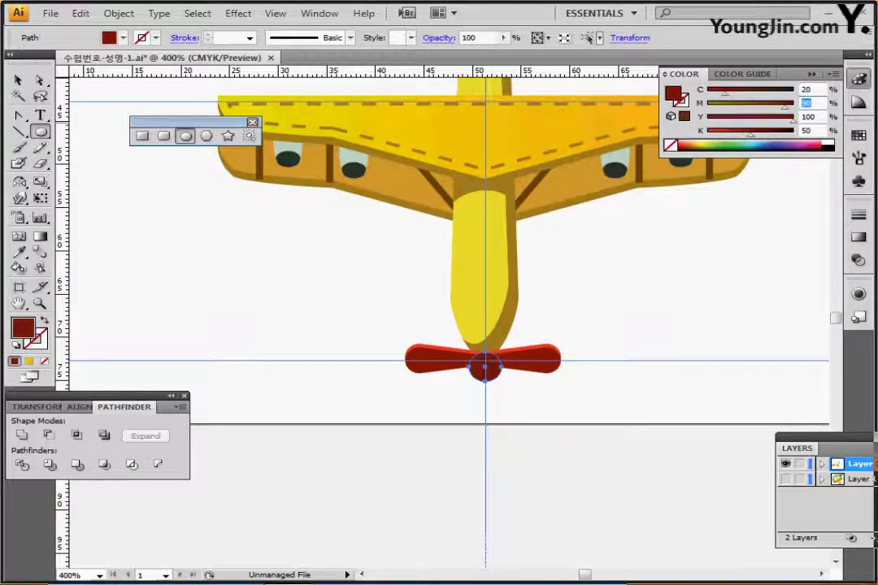
type("0")
key("Tab")
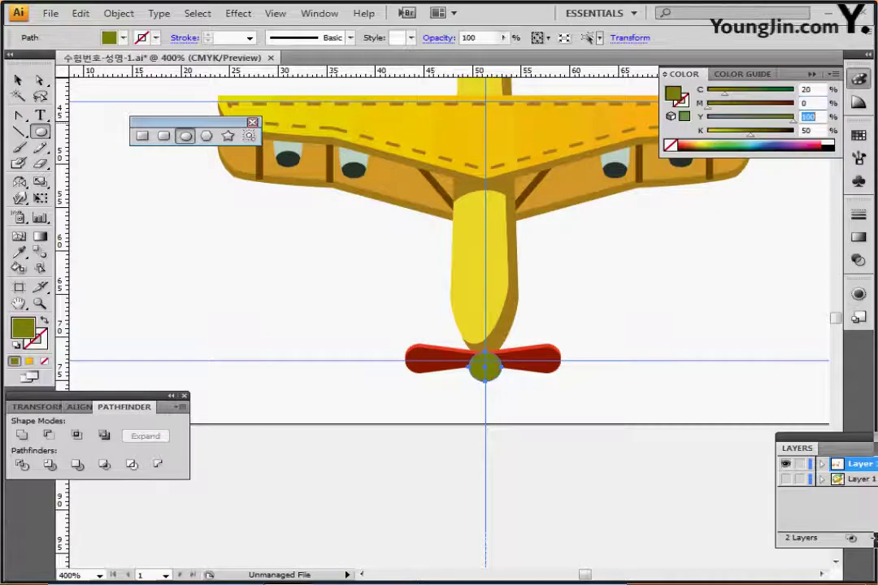
type("20")
key("Tab")
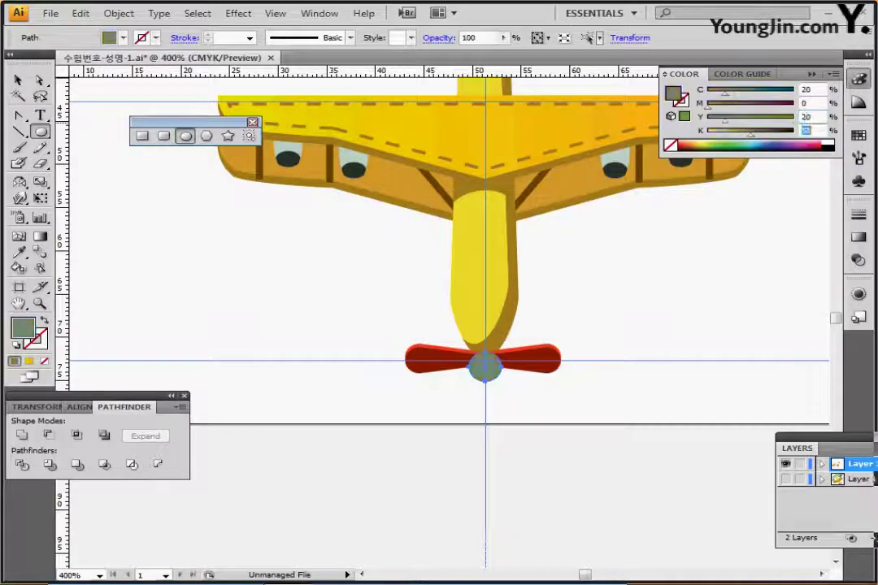
type("10")
key("Tab")
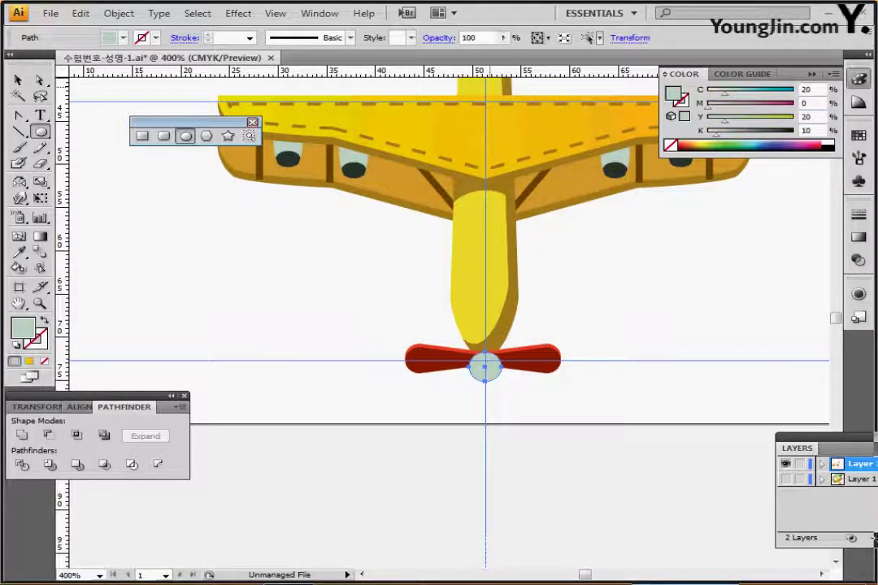
Delete the hub circle's top anchor point to leave only its lower half.
left_click(40, 80)
left_click(350, 264)
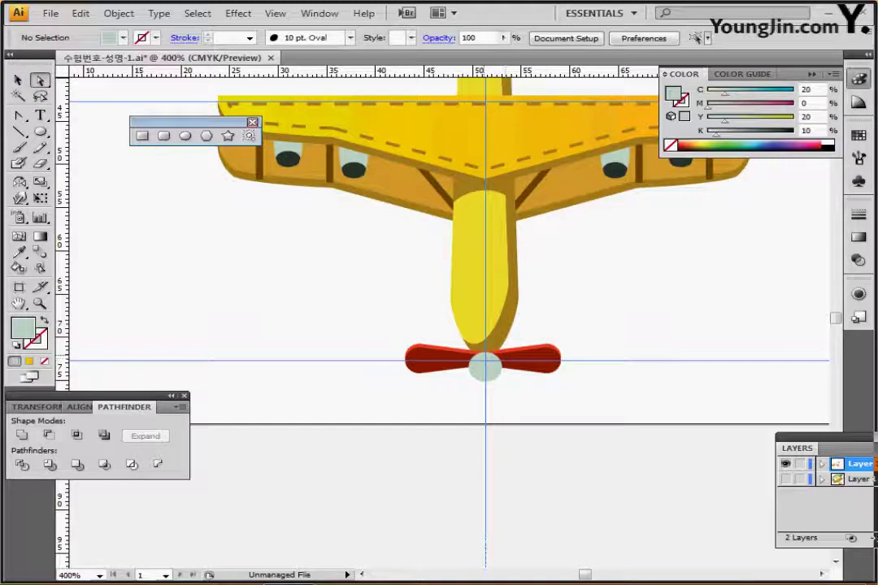
left_click(486, 367)
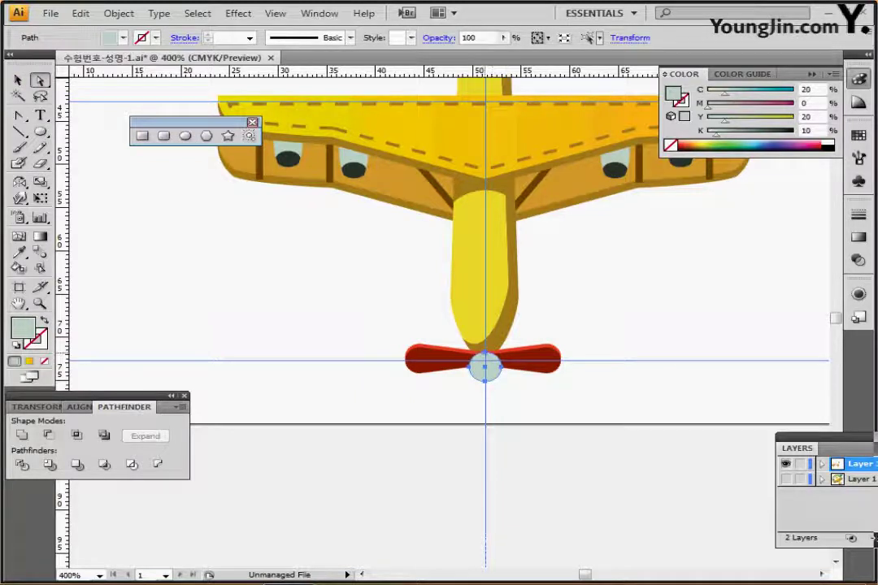
left_click(485, 353)
key("Delete")
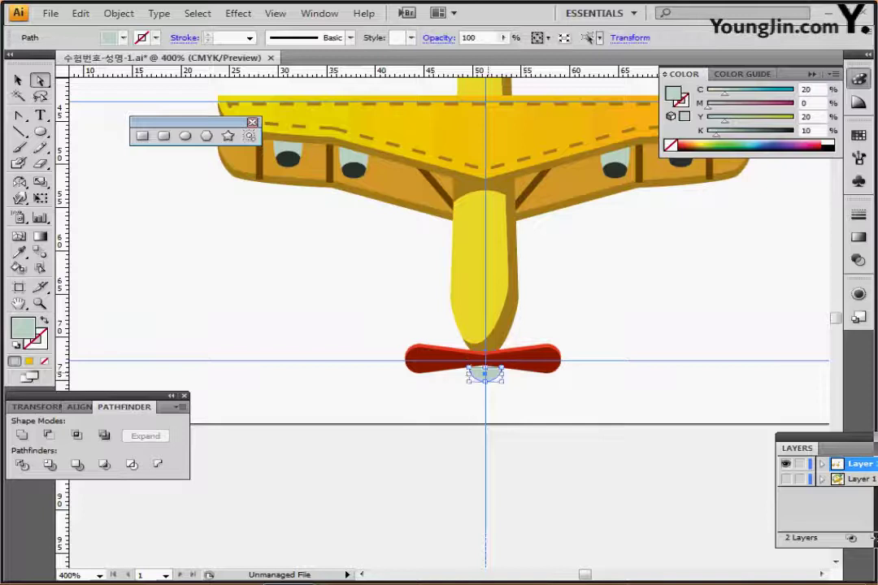
Move the half-circle hub up onto the propeller's middle so its flat edge sits on the horizontal guide, and deselect it.
left_click_drag(486, 380, 485, 373)
key("ctrl+plus")
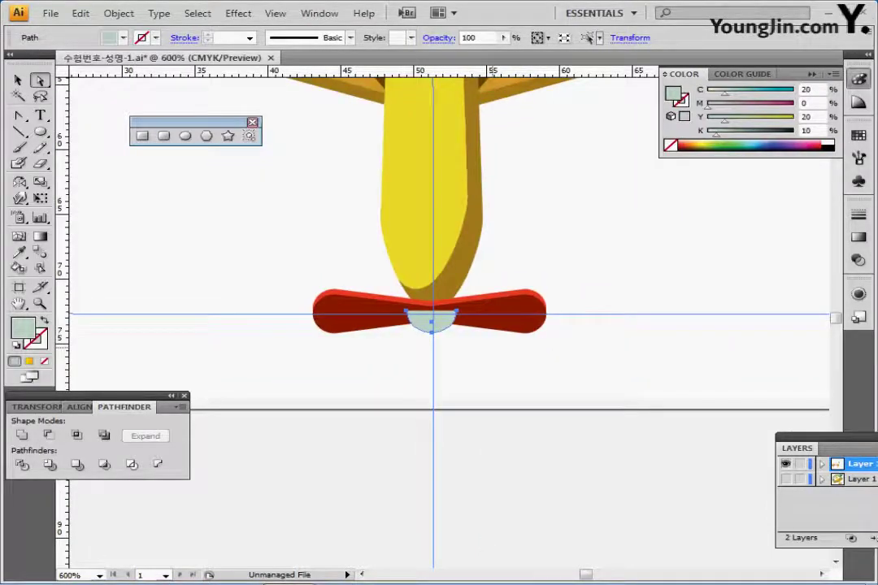
scroll(449, 322, "up", 1)
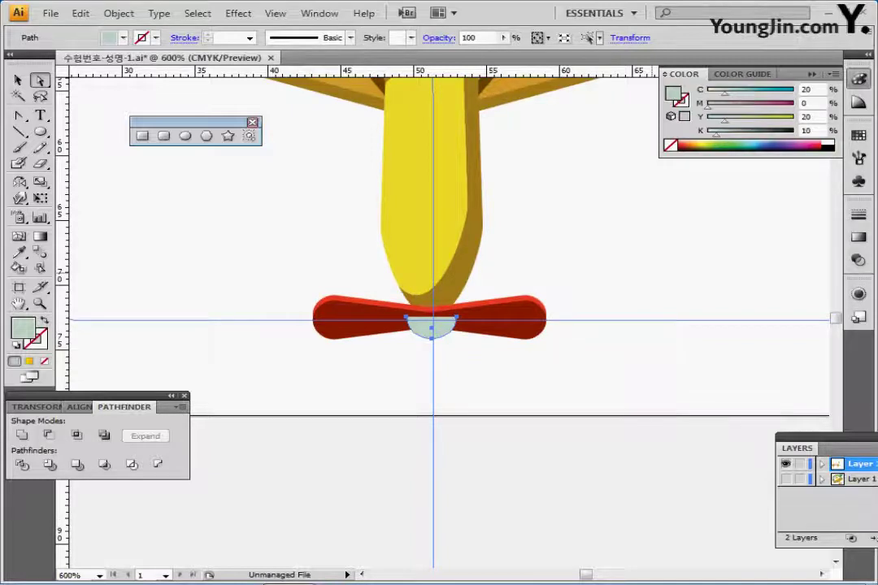
key("Down")
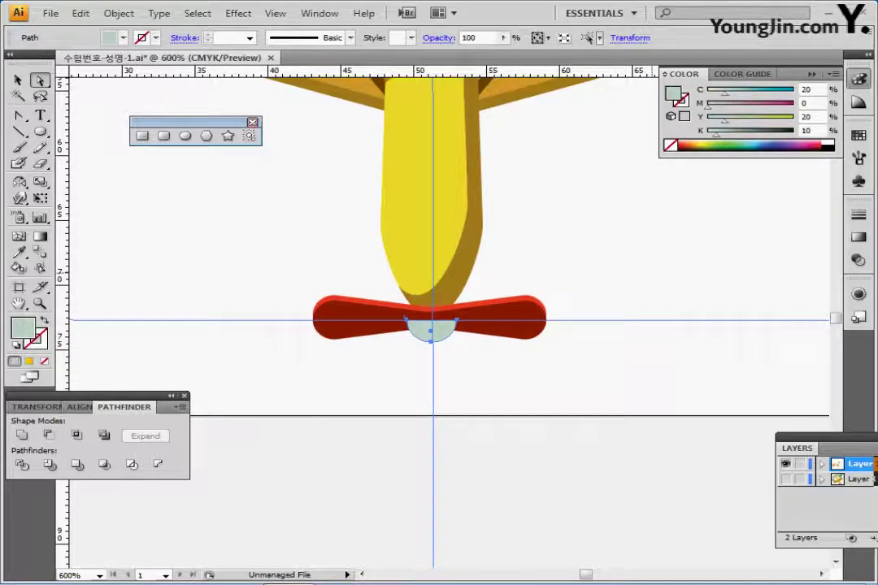
scroll(448, 295, "down", 2)
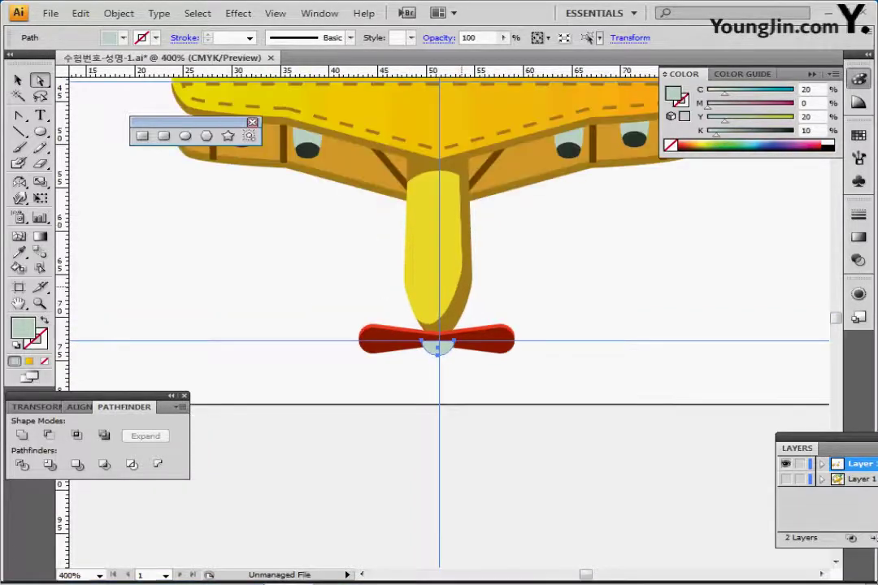
scroll(464, 286, "up", 2)
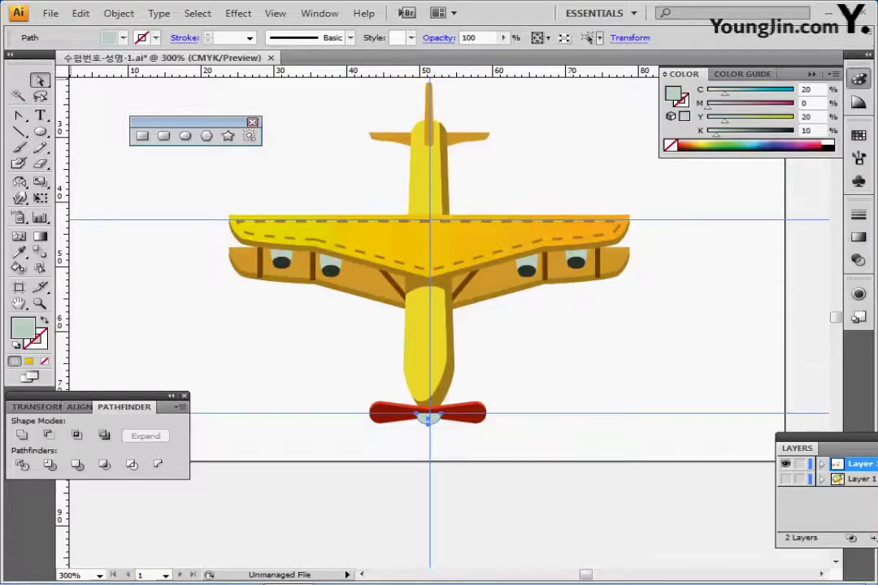
key("ctrl+shift+a")
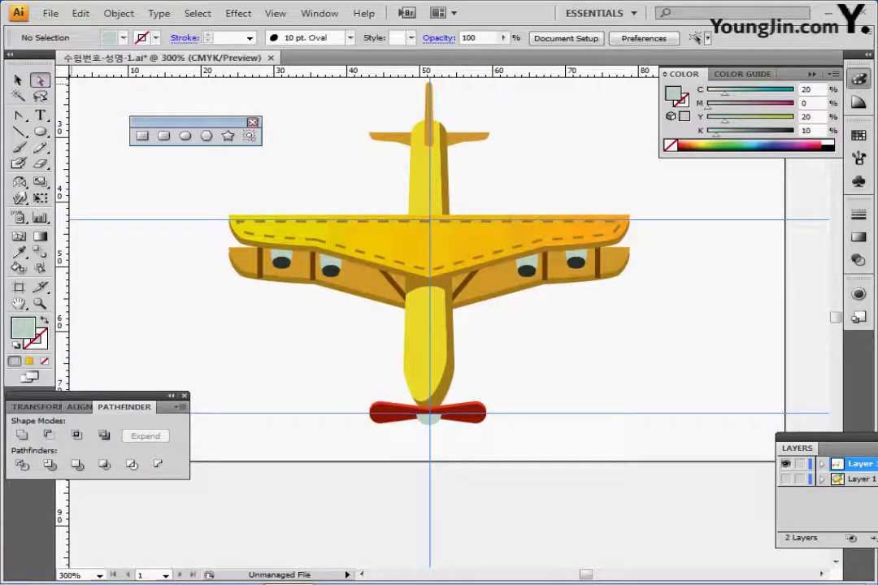
left_click(17, 80)
left_click_drag(298, 97, 546, 431)
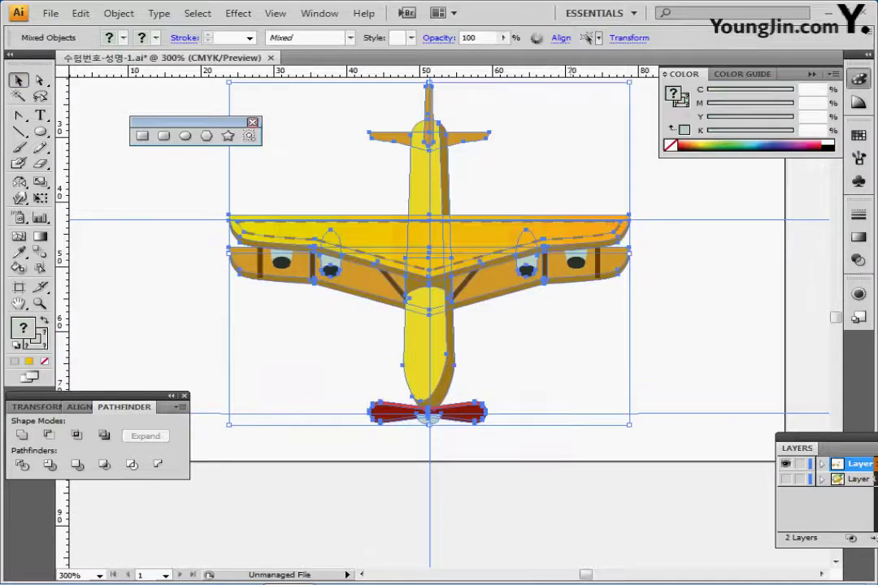
key("ctrl+g")
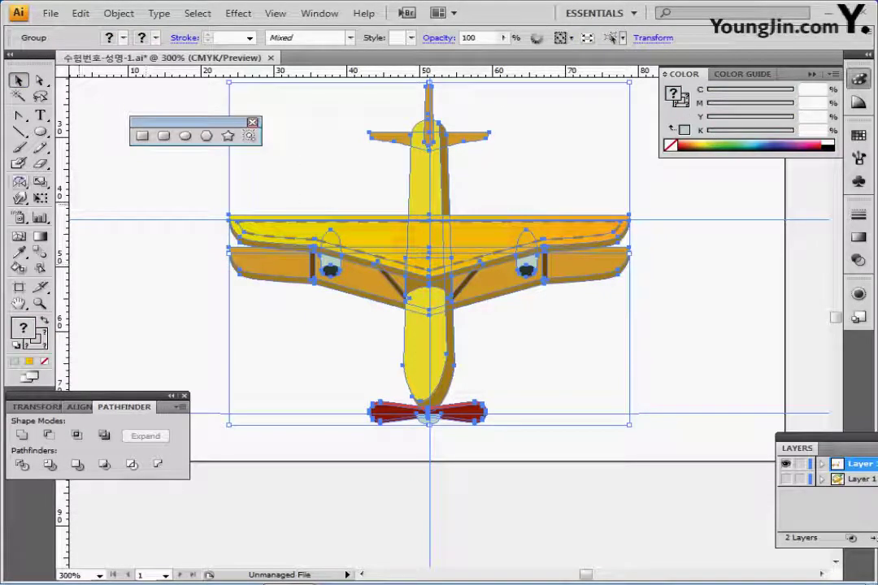
left_click_drag(19, 182, 49, 181)
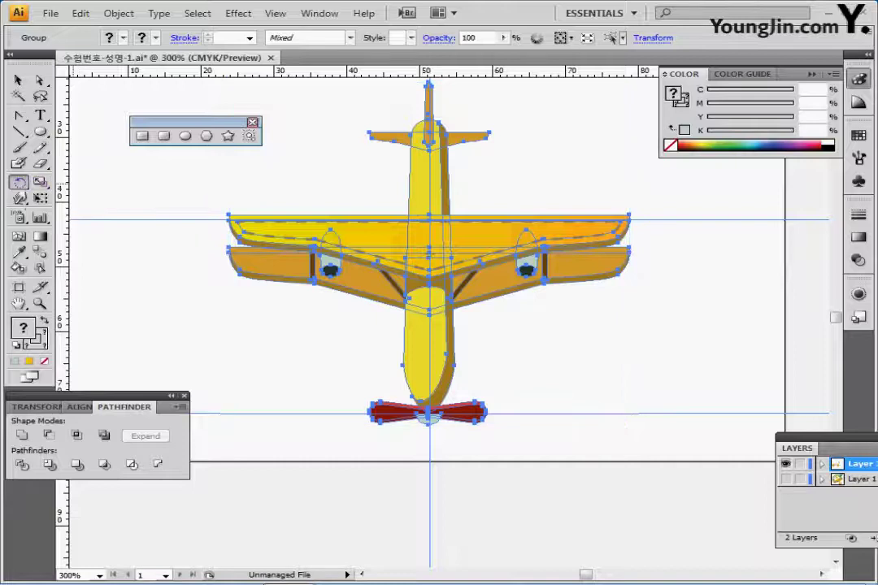
double_click(19, 182)
type("30")
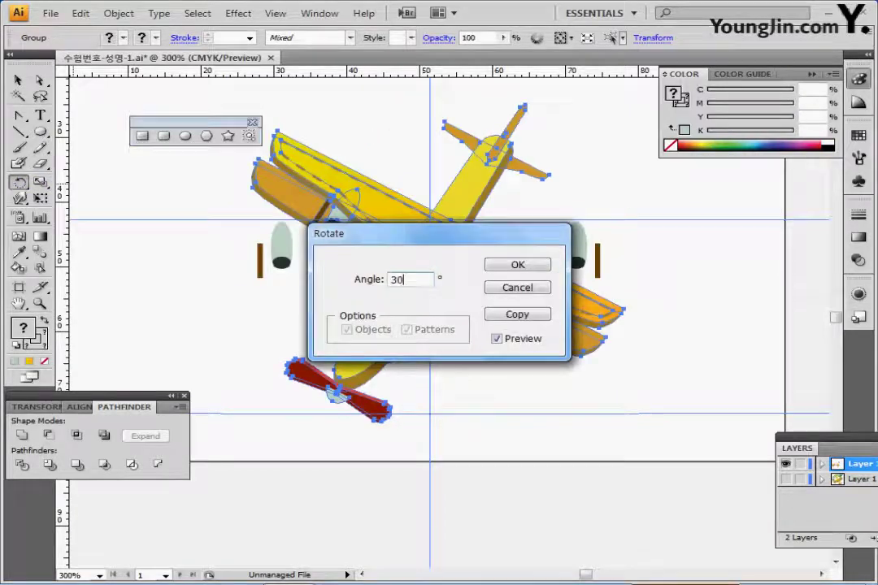
key("Tab")
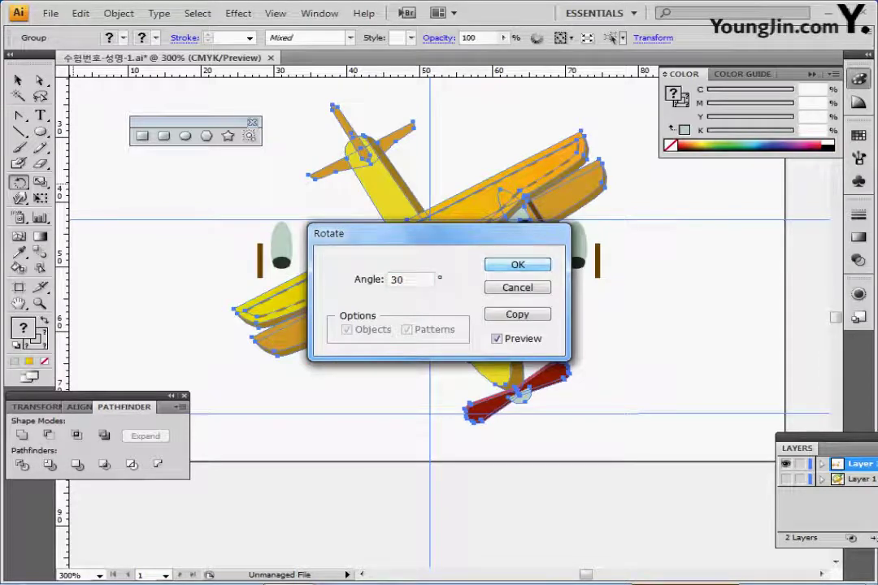
key("Escape")
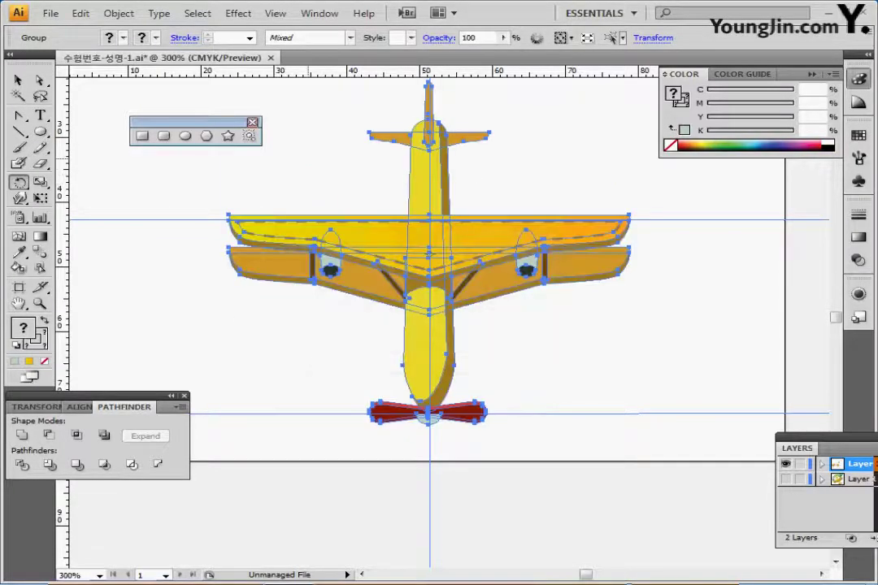
key("ctrl+z")
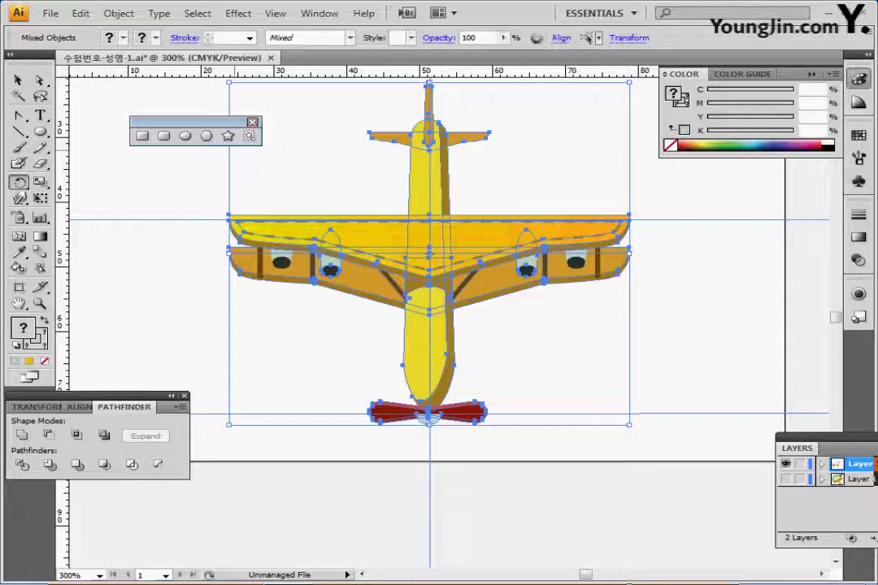
Move the floating shape tools clear of the drawing and group all of the airplane's parts, including the outer engines and struts.
left_click_drag(221, 122, 157, 100)
key("ctrl+shift+a")
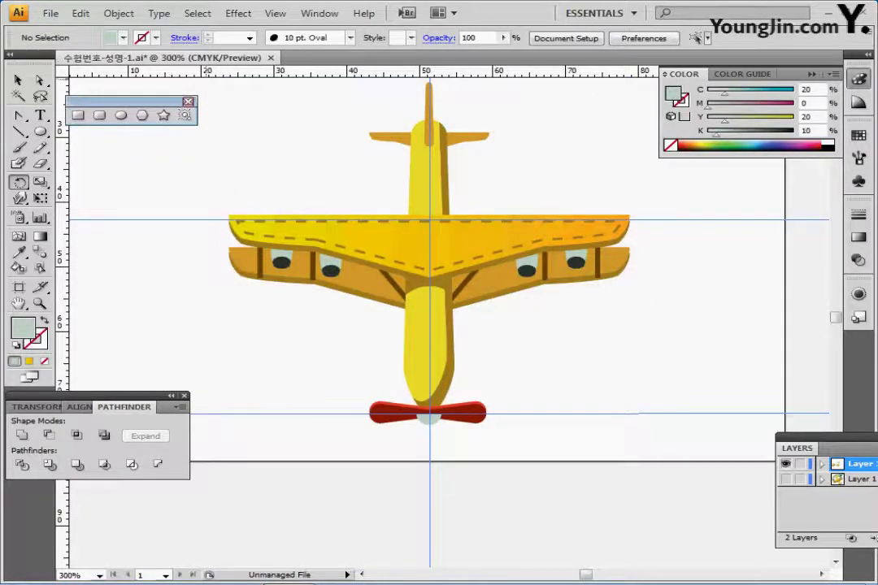
key("ctrl+a")
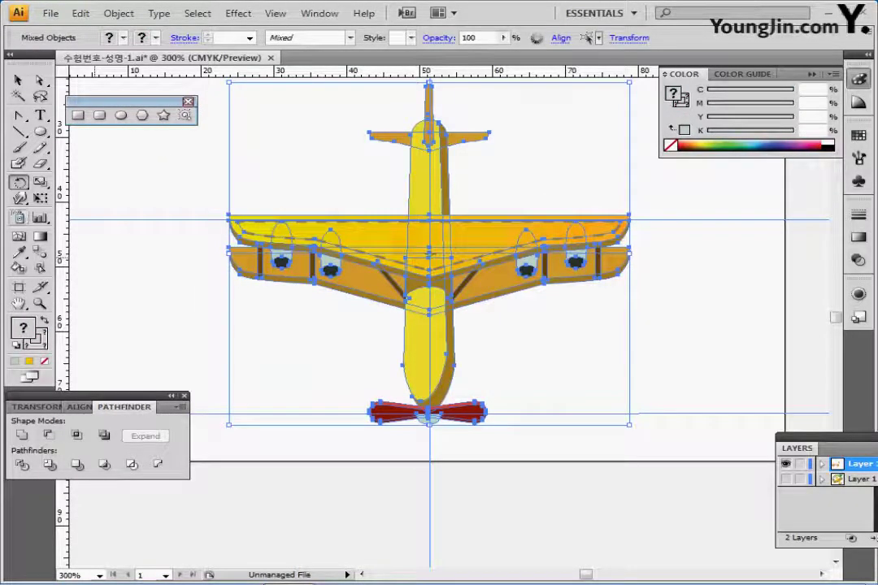
key("ctrl+g")
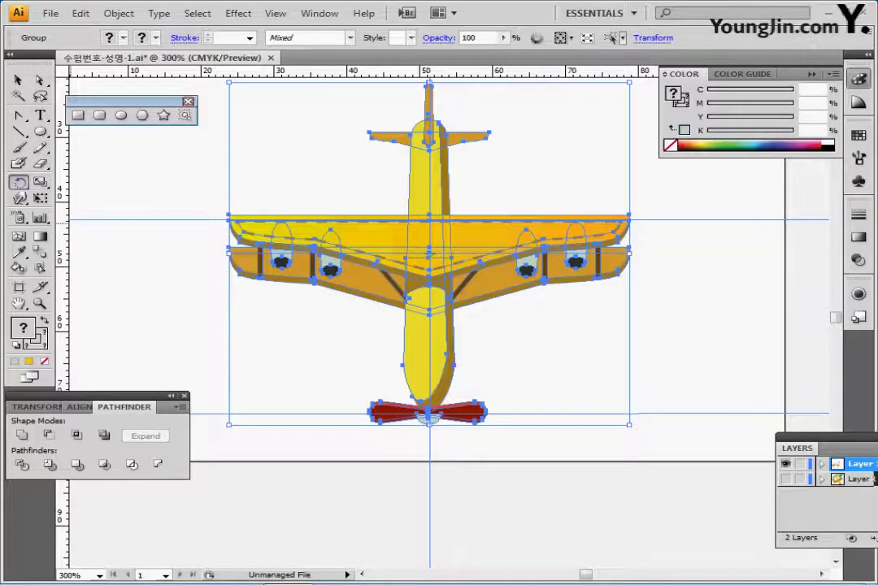
Rotate the airplane group by 30°.
double_click(20, 182)
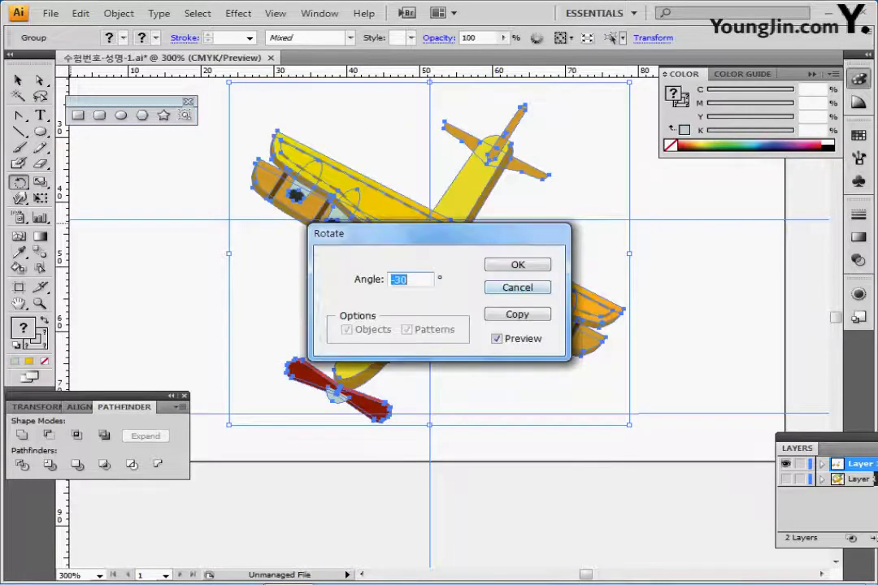
type("30")
key("Tab")
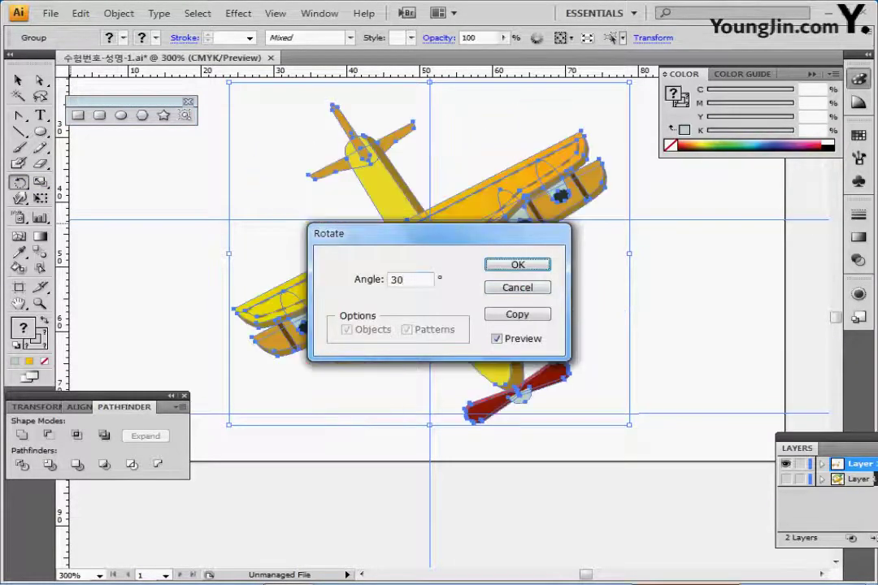
key("Return")
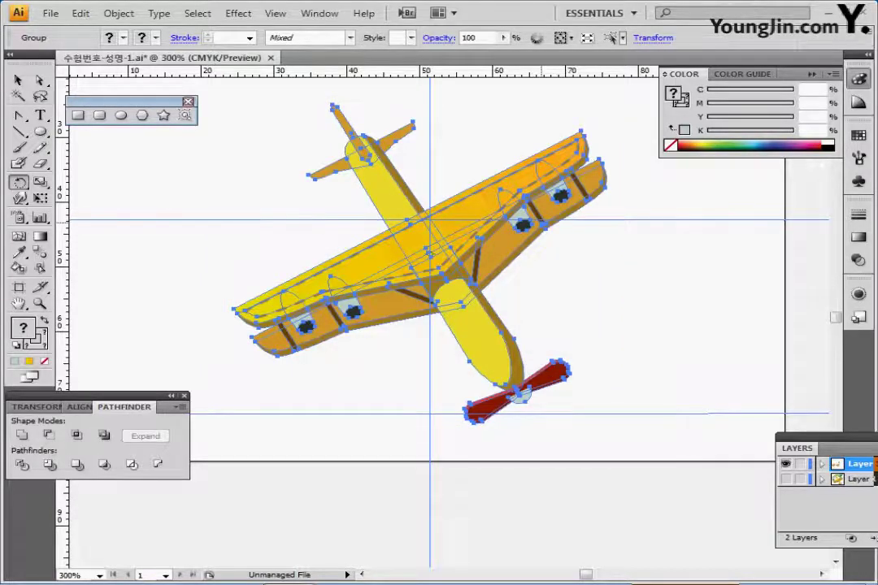
Show the sketch on Layer 1 and move the airplane group down onto the airplane outline in the sketch.
left_click_drag(541, 224, 553, 324)
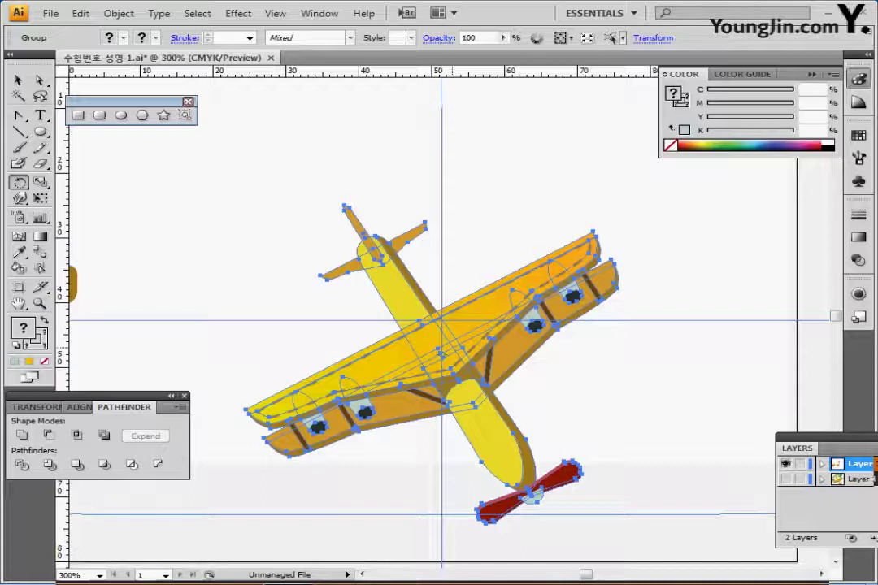
mouse_move(444, 327)
left_mouse_down()
mouse_move(423, 337)
mouse_move(418, 318)
mouse_move(436, 337)
mouse_move(429, 324)
mouse_move(444, 316)
left_mouse_up()
key("ctrl+minus")
key("ctrl+plus")
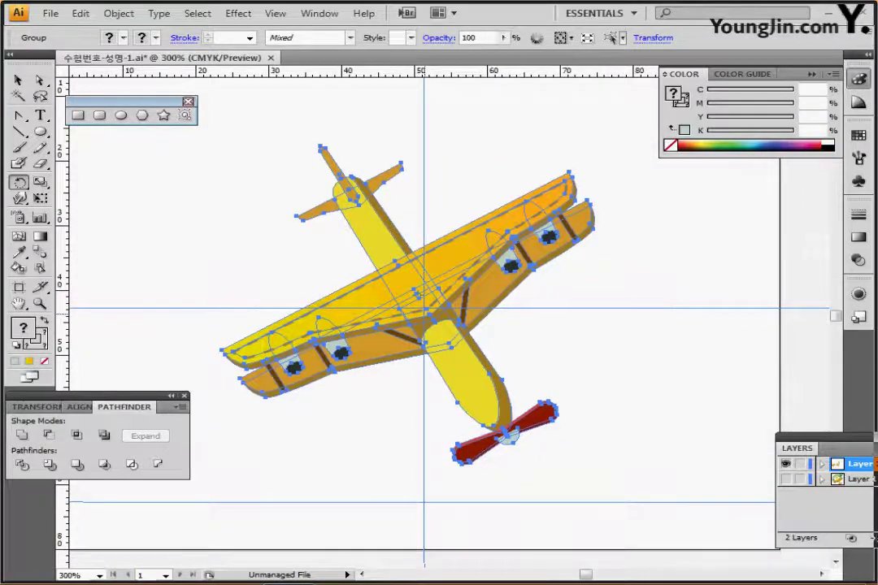
key("ctrl+shift+a")
key("l")
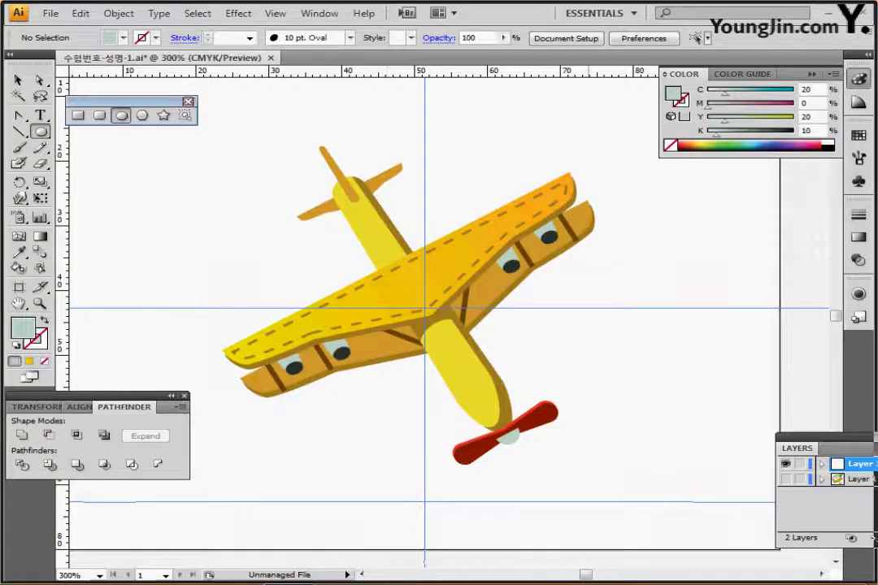
left_click(785, 480)
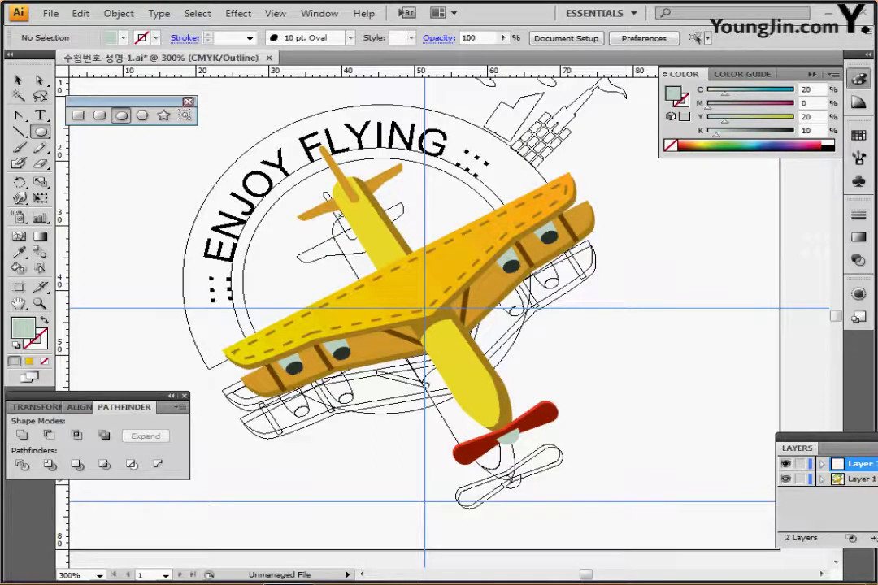
left_click(431, 276, "ctrl")
left_click_drag(410, 284, 406, 325)
left_click_drag(427, 362, 430, 370)
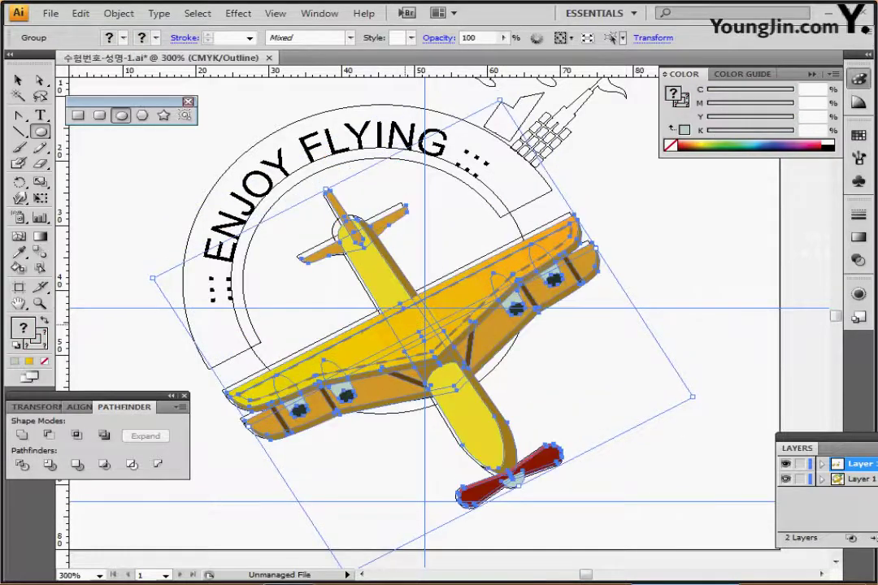
Draw an unfilled circle with a pale grey-green outline and fit it to the outer edge of the sketched badge.
key("ctrl+shift+a")
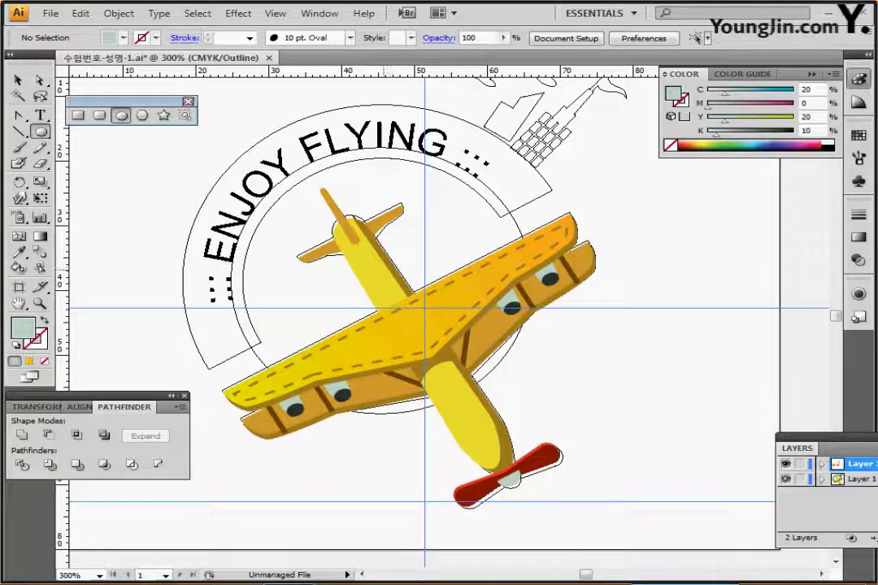
left_click_drag(384, 271, 575, 442)
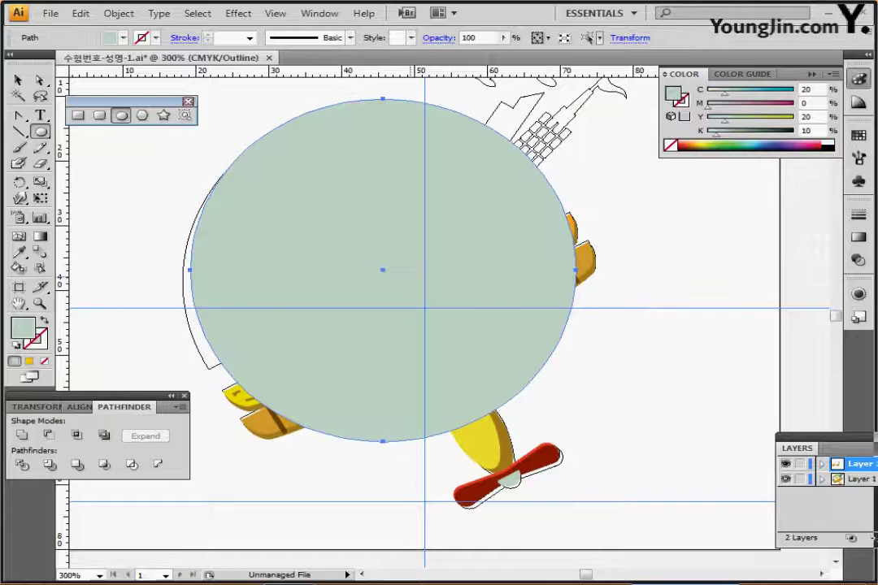
left_click_drag(383, 270, 375, 285)
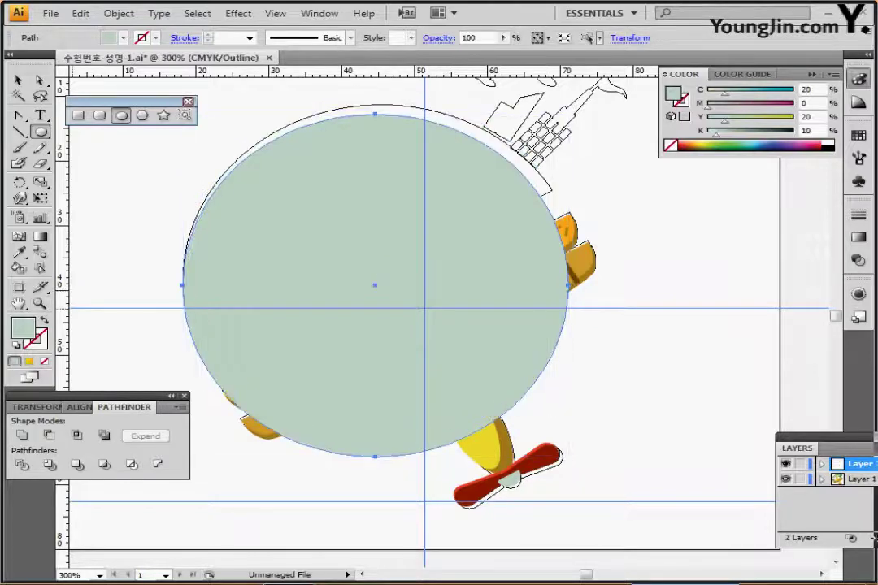
key("shift+x")
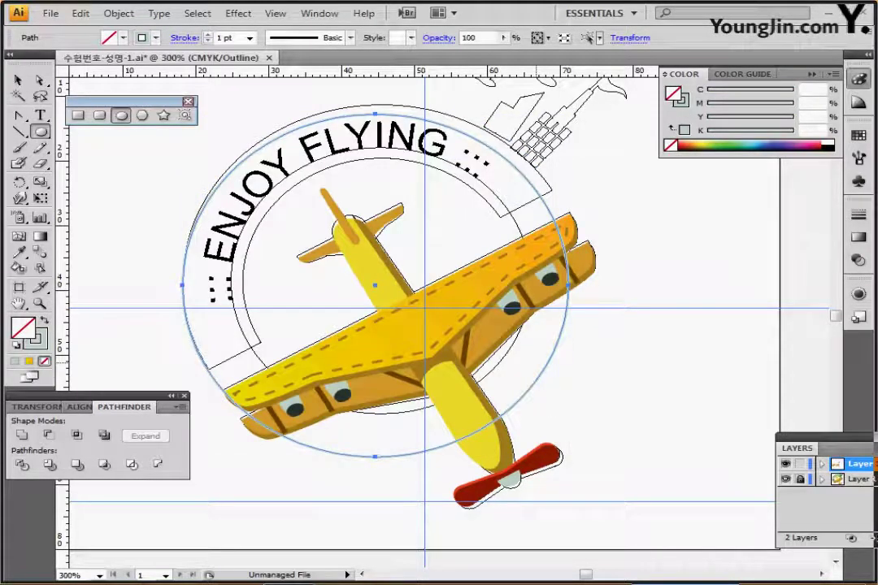
left_click_drag(374, 286, 381, 279)
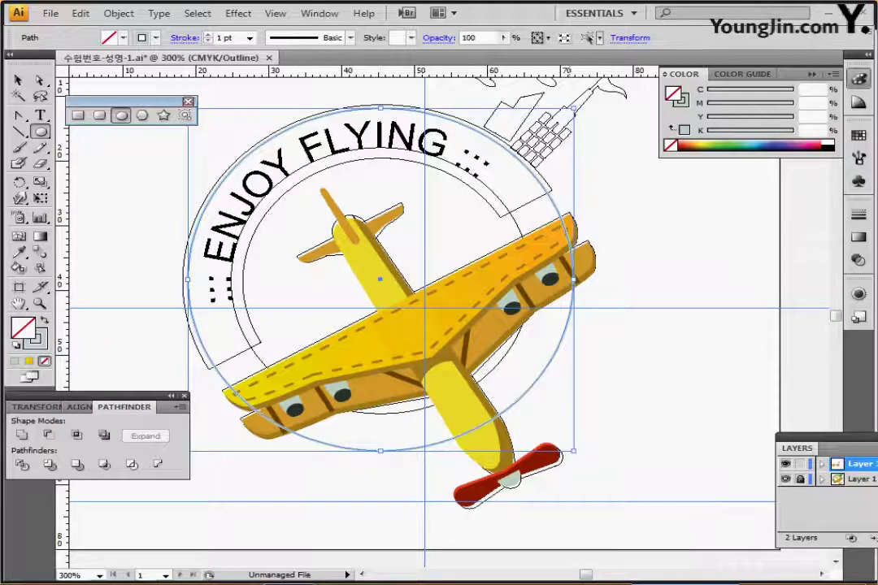
left_click_drag(573, 451, 583, 460)
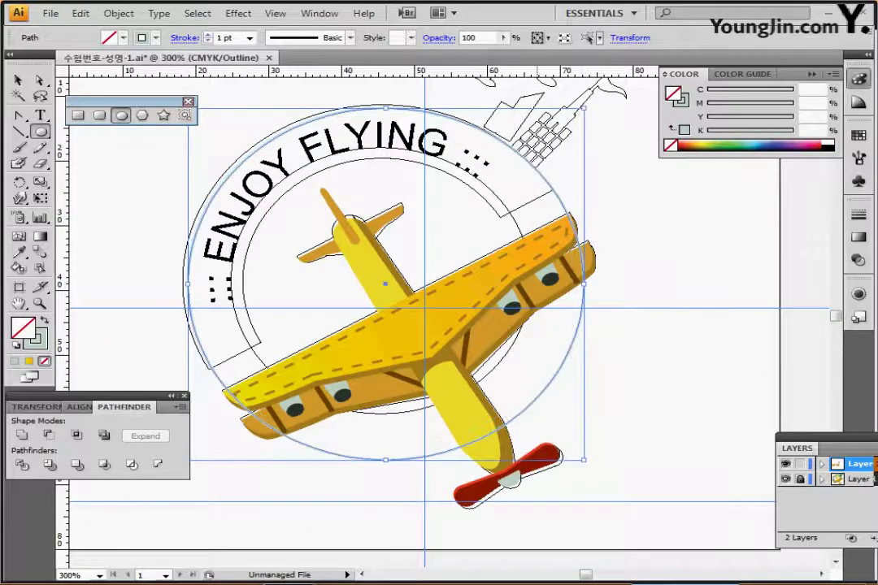
left_click_drag(385, 285, 380, 281)
Hide the sketch on Layer 1, return to Preview view, and hide the bounding box.
left_click(785, 479)
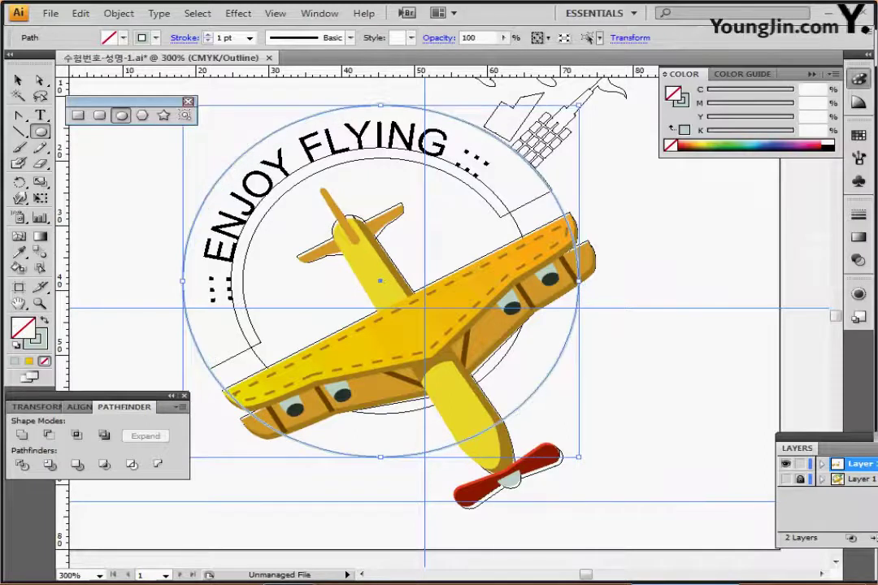
key("ctrl+y")
key("ctrl+shift+b")
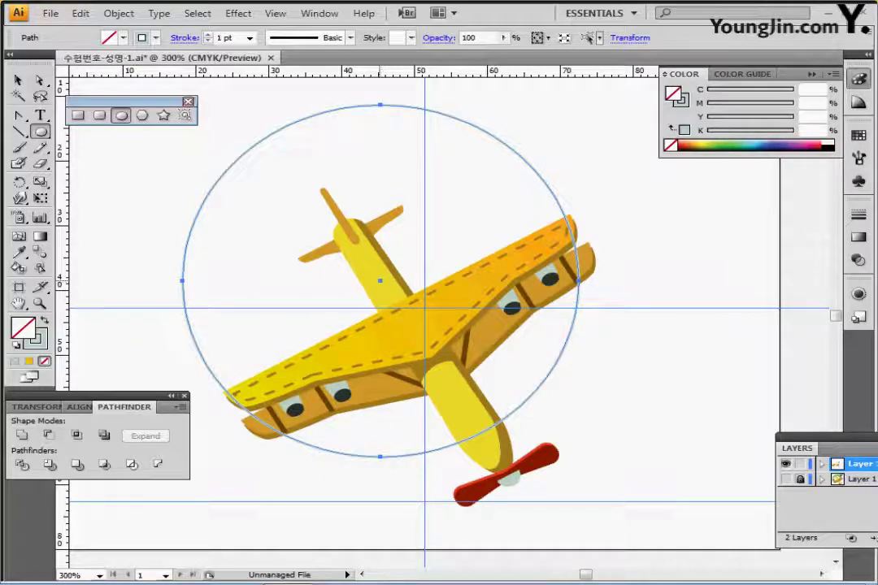
Draw a smaller concentric circle about three-quarters of the outer circle's diameter, and leave both circles deselected.
left_click_drag(380, 280, 522, 407)
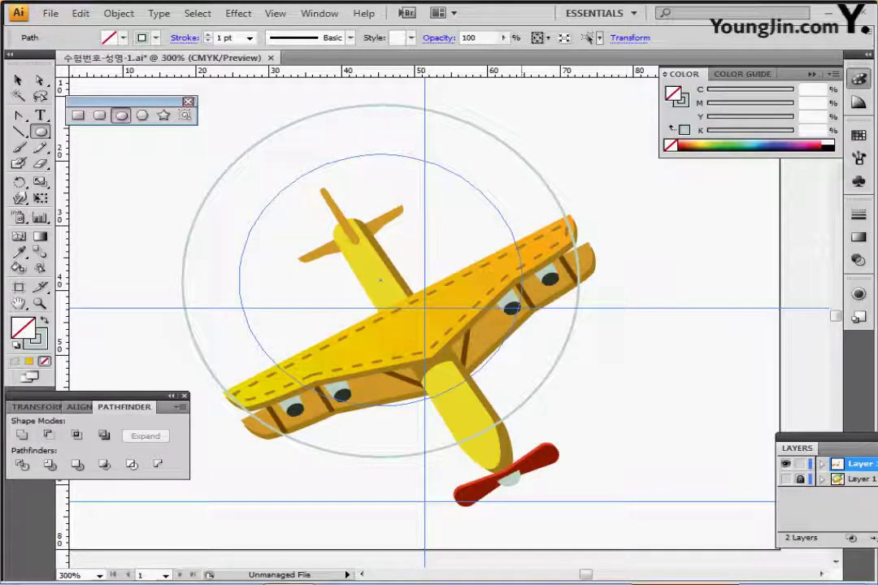
left_click_drag(522, 407, 526, 409)
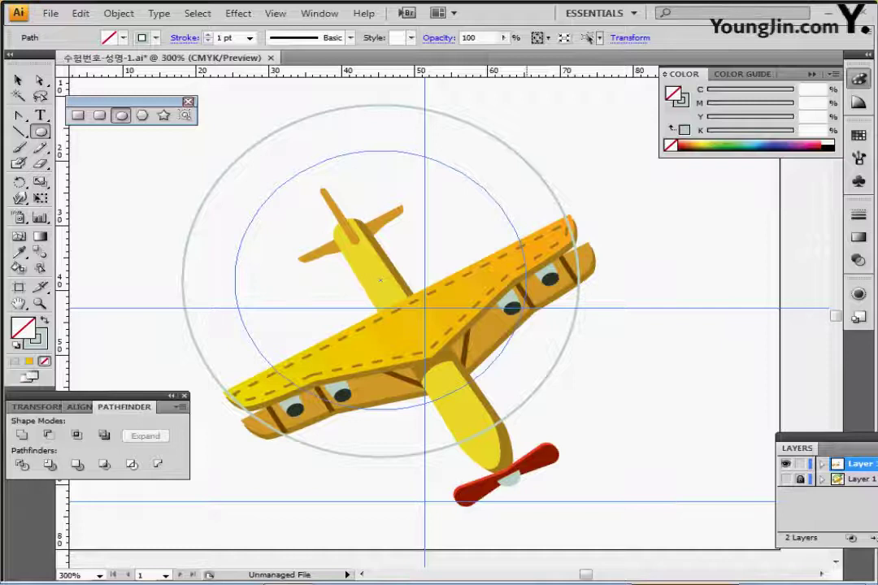
left_click_drag(524, 425, 525, 425)
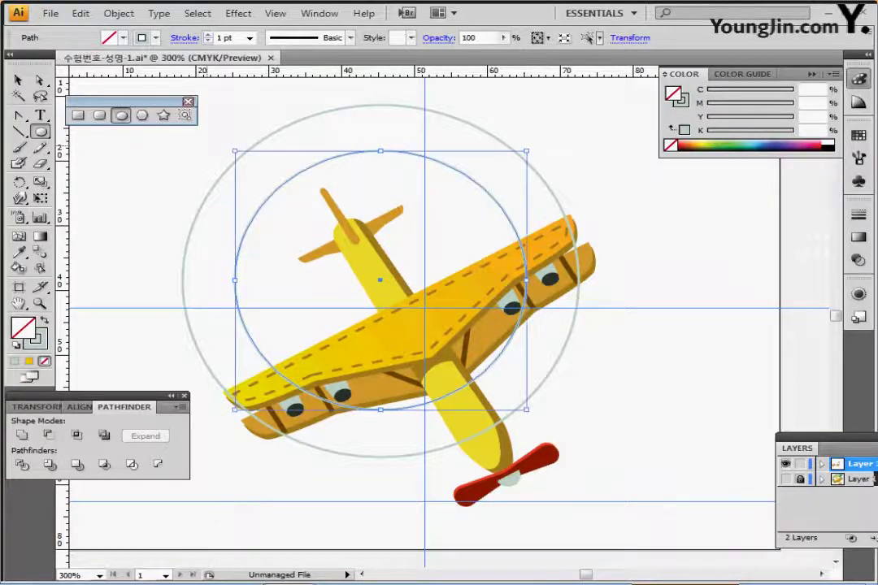
left_click(273, 133, "ctrl+shift")
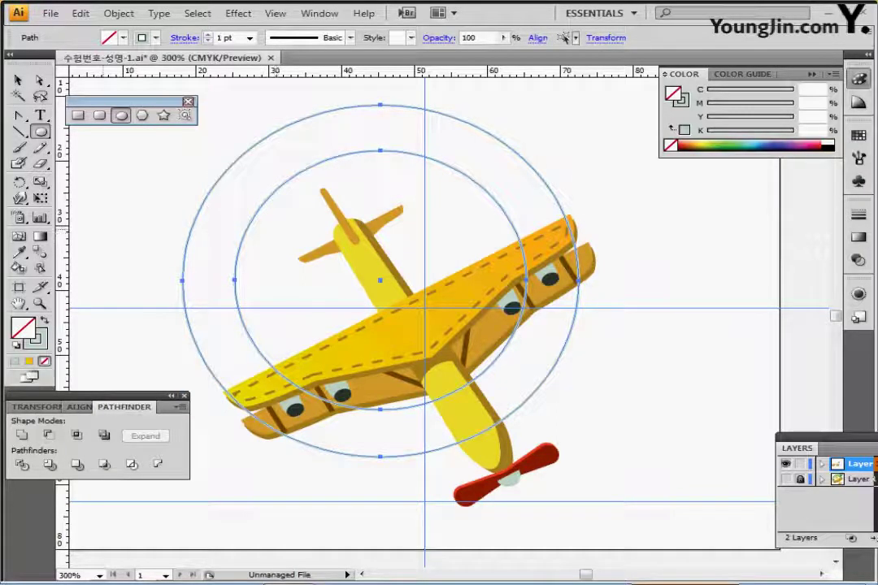
key("ctrl+shift+a")
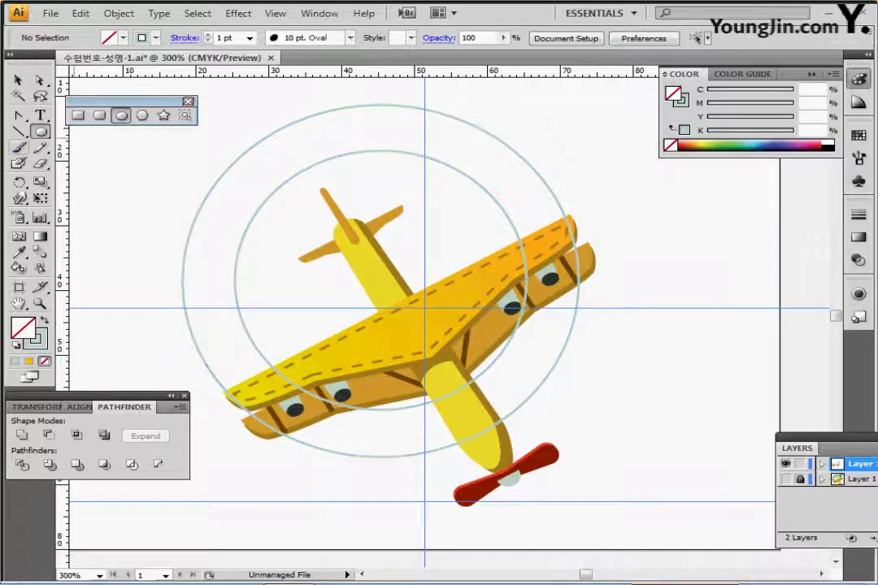
Draw a straight line through the circles' common centre, parallel to the wing and extending past the outer circle on both sides.
left_click(19, 131)
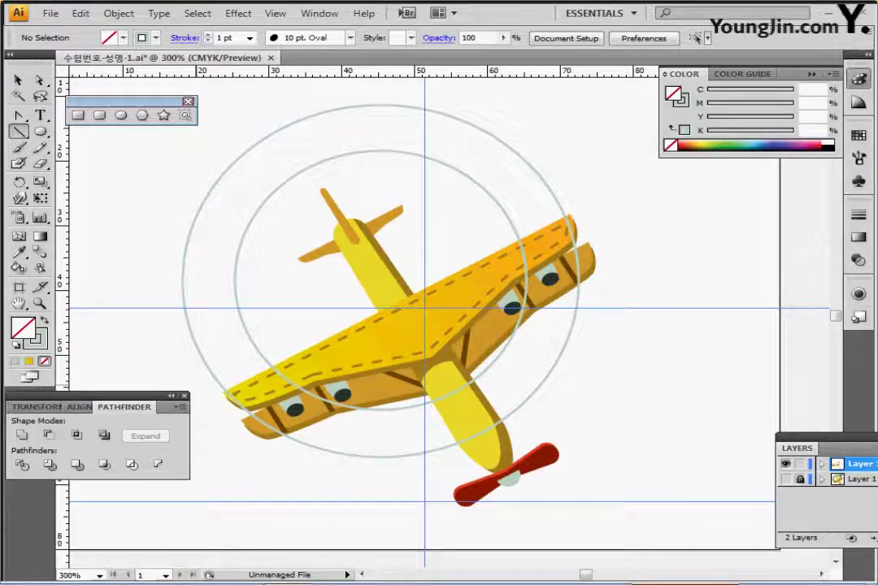
mouse_move(191, 384)
left_mouse_down()
mouse_move(573, 177)
mouse_move(588, 185)
mouse_move(596, 177)
left_mouse_up()
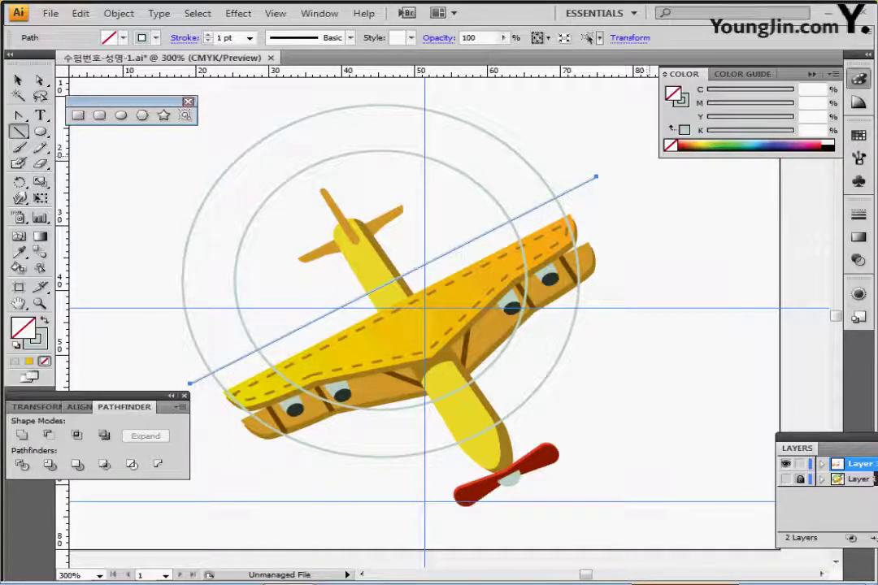
key("ctrl")
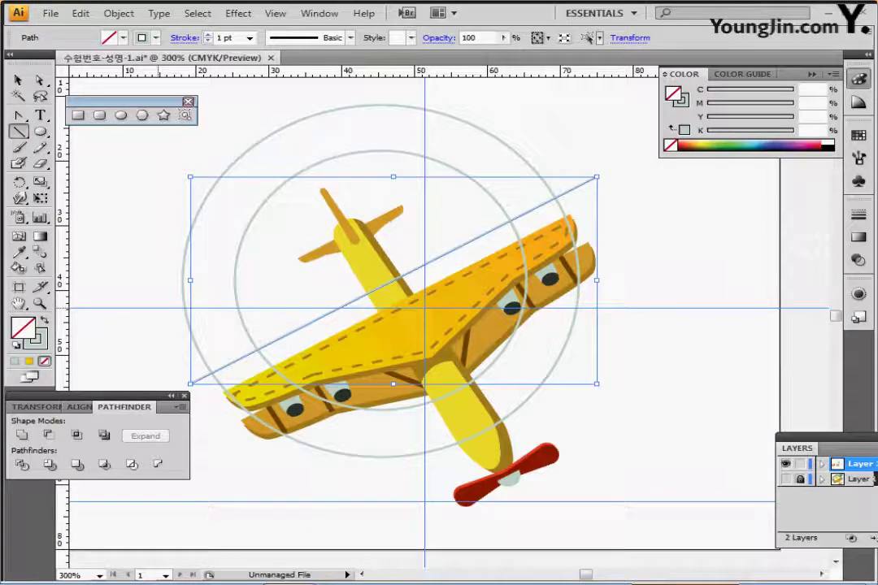
Divide the two circles and the diagonal line into separate pieces with Pathfinder.
key("ctrl+a")
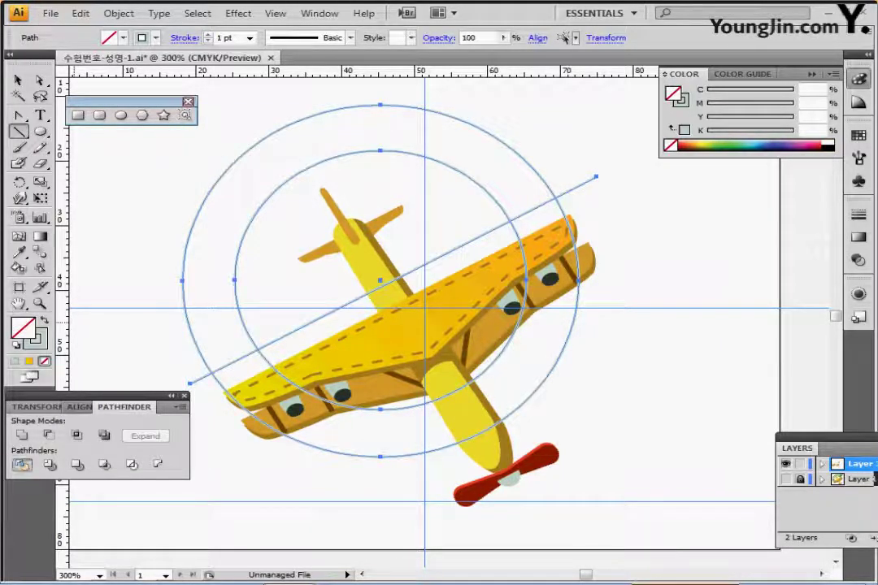
left_click(22, 464)
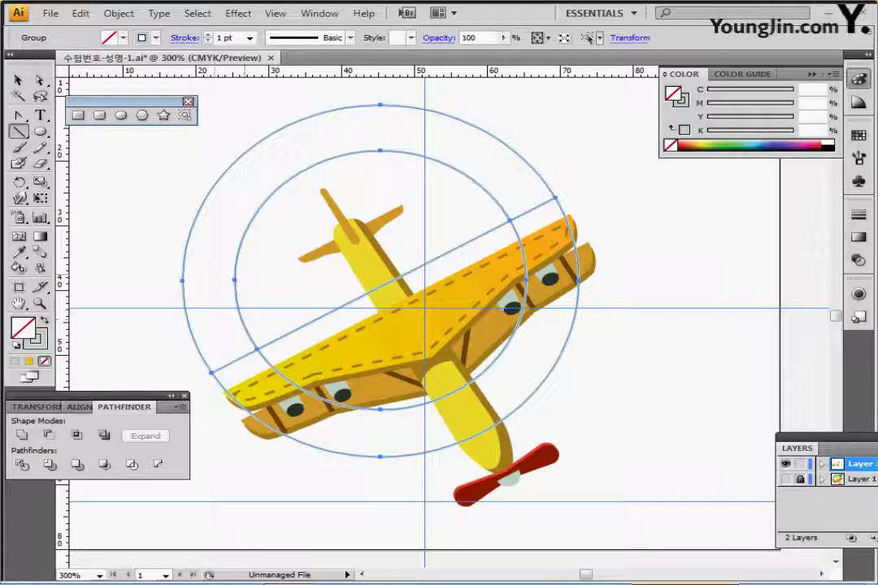
key("ctrl")
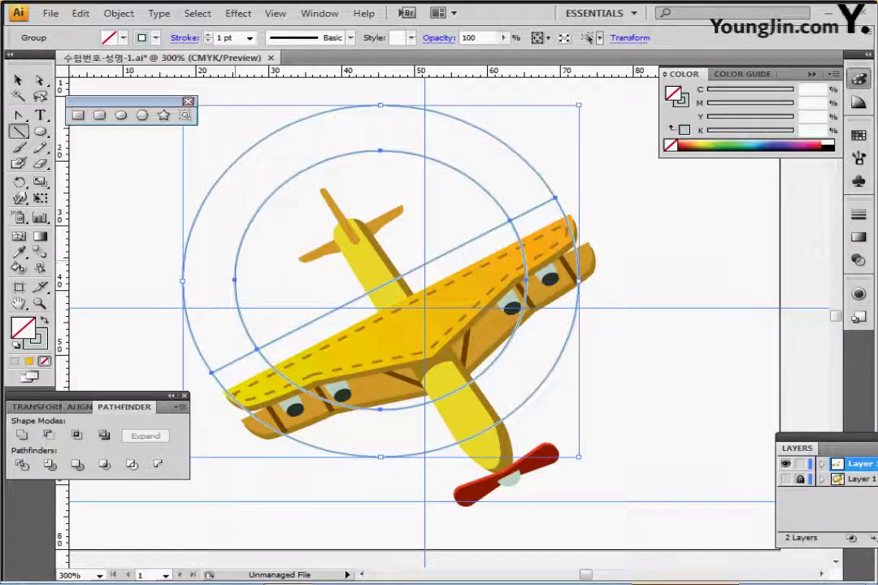
Isolate the divided group and delete the inner disc and lower ring pieces, leaving only the upper ring band.
key("ctrl+shift+a")
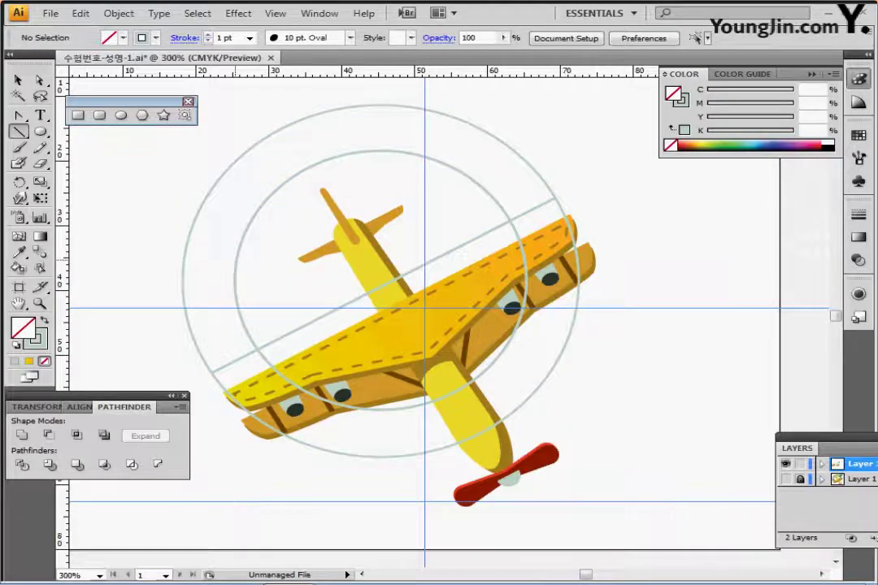
double_click(236, 263, "ctrl")
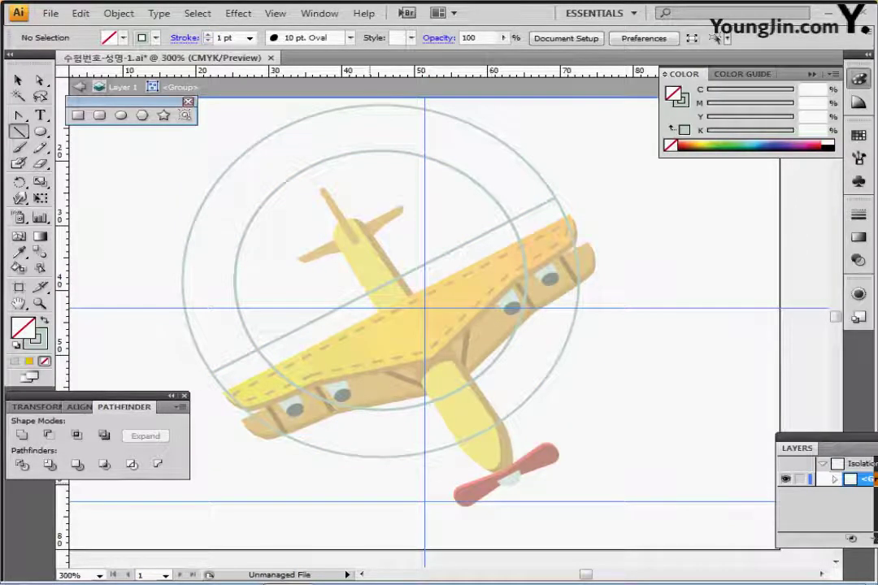
left_click_drag(451, 484, 350, 260)
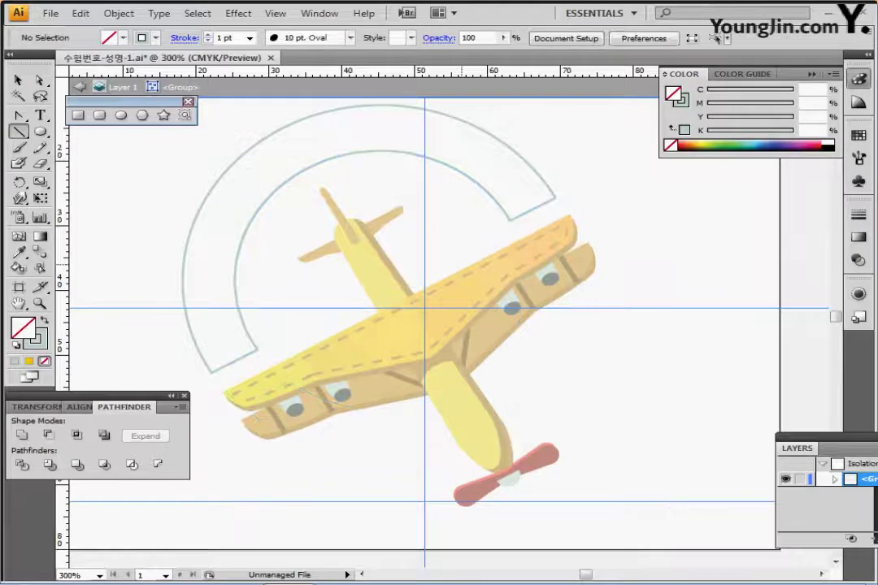
Fill the upper ring band with dark green, C 90, M 30, Y 90, K 30.
left_click_drag(178, 200, 213, 234)
key("ctrl+minus")
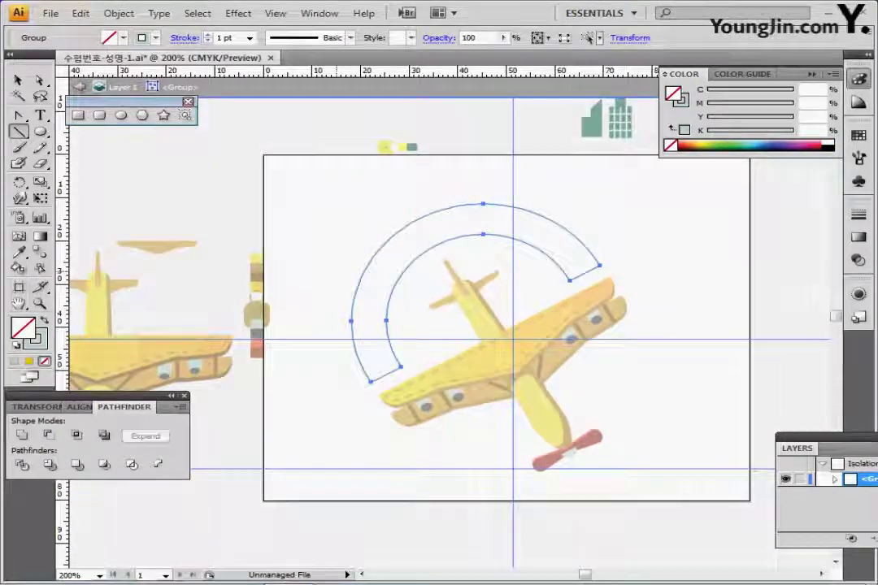
left_click_drag(328, 288, 240, 245)
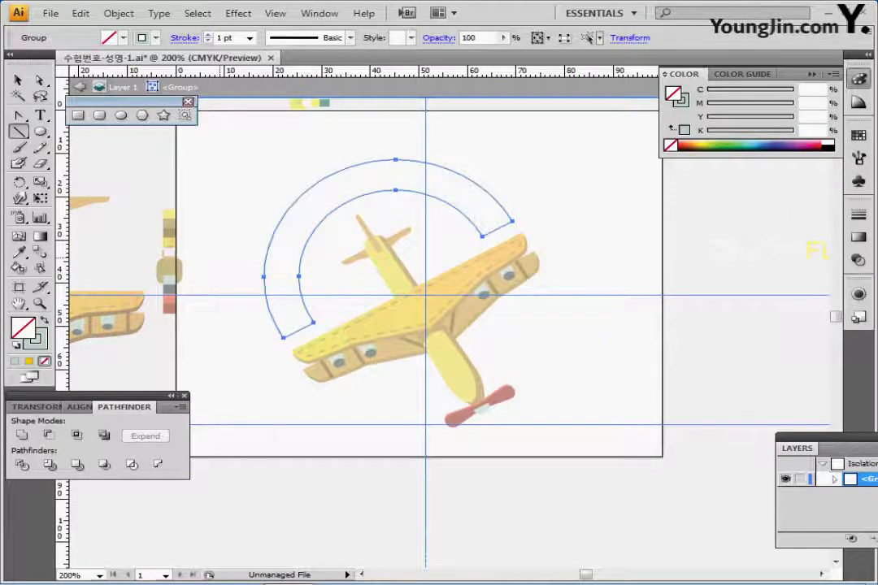
key("ctrl+plus")
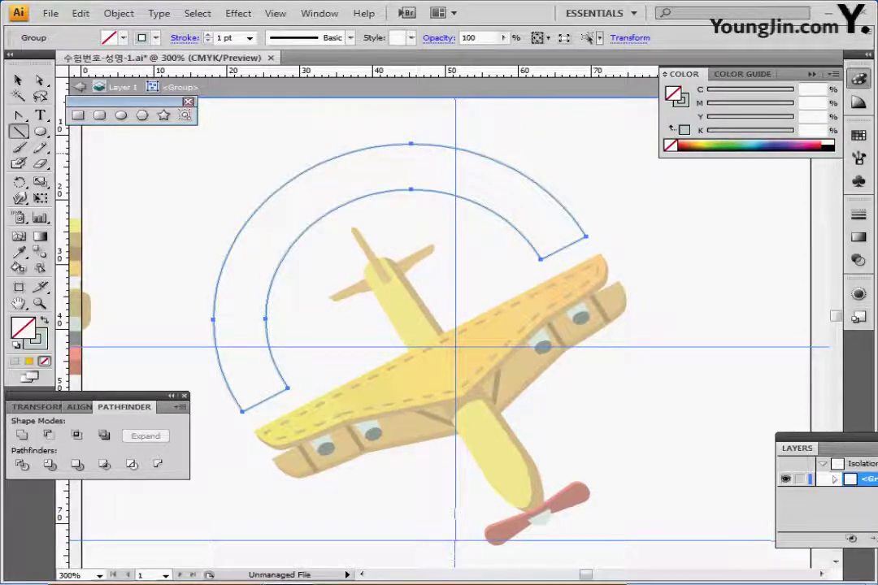
type("90")
key("Tab")
type("0")
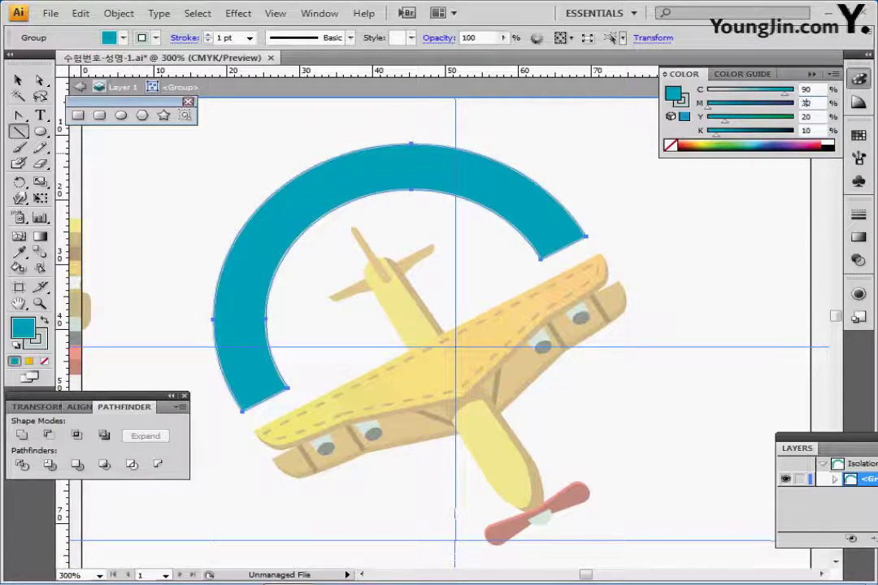
key("Tab")
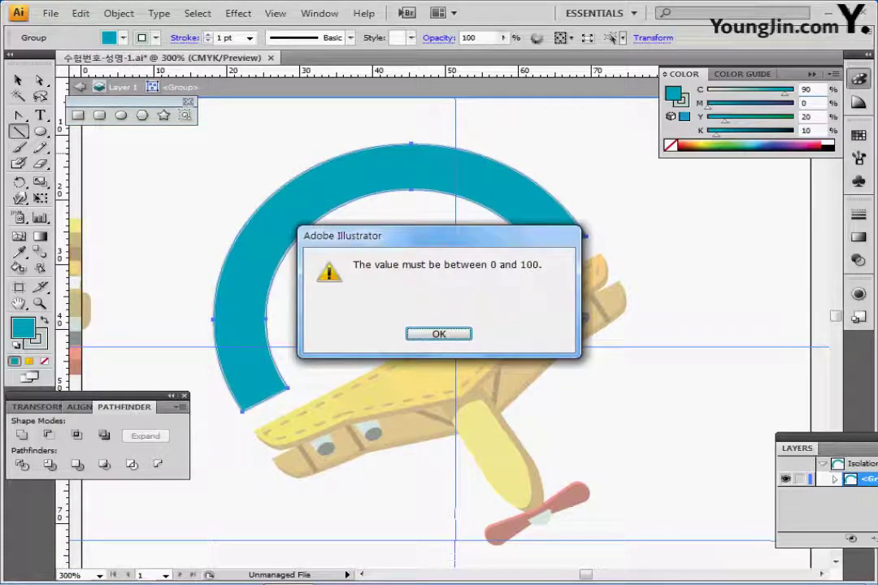
key("Return")
type("30")
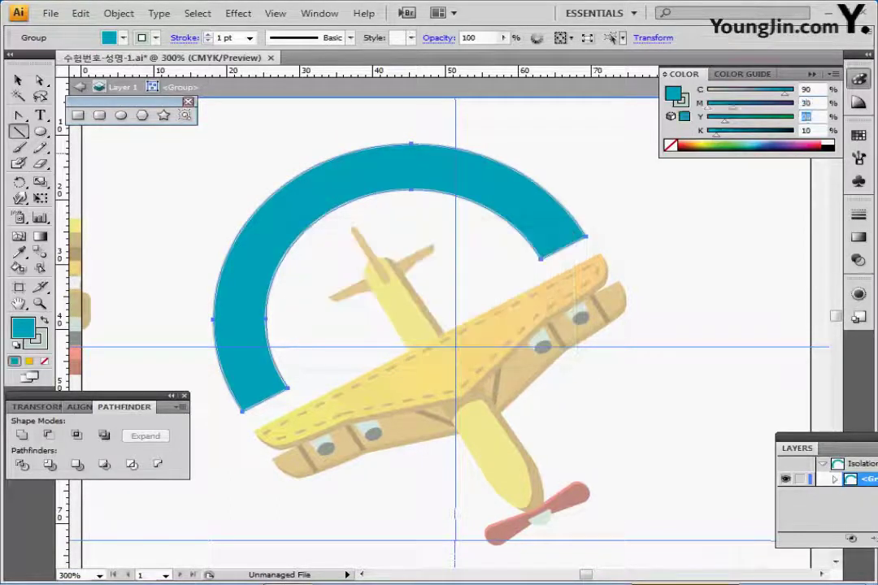
key("Tab")
type("90")
key("Tab")
type("30")
key("Tab")
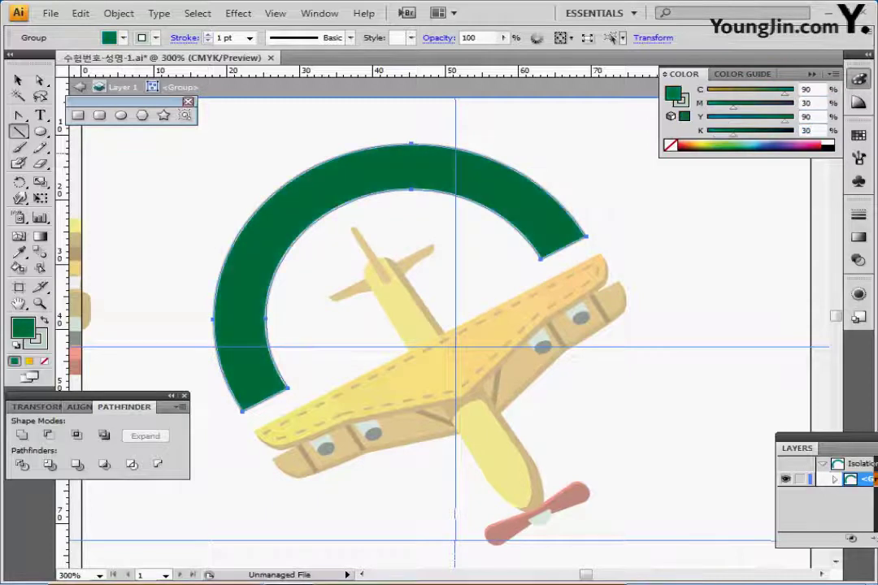
Set the ring band's stroke colour to yellow, C 10, M 0, Y 100, K 0.
key("x")
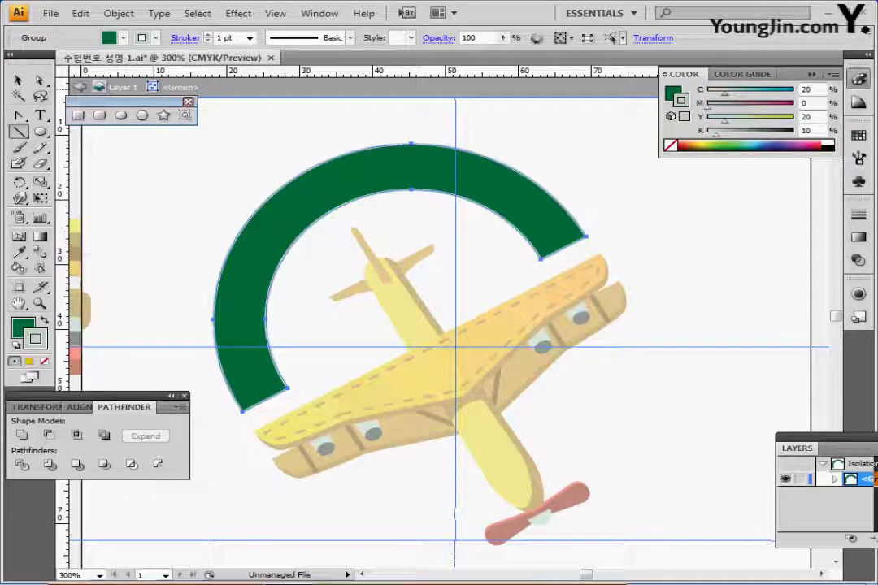
double_click(807, 89)
type("10")
key("Tab")
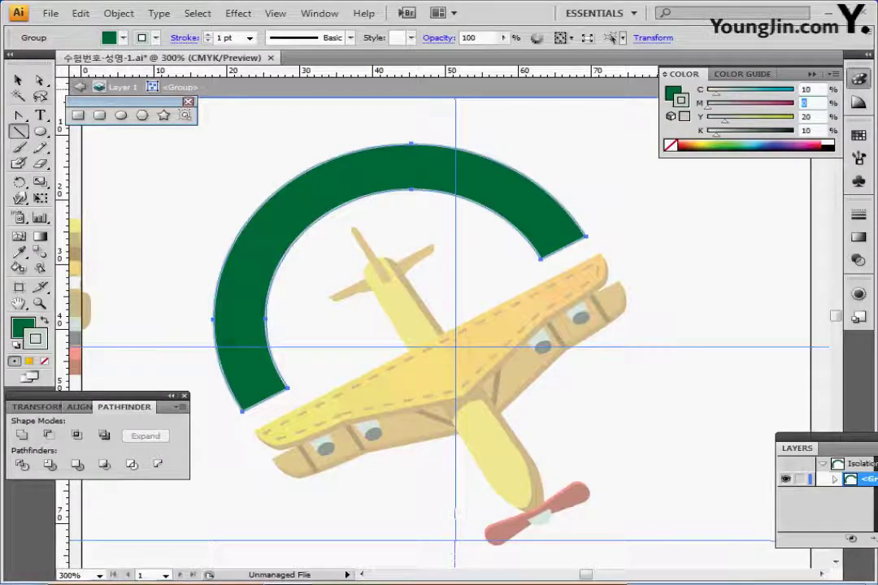
key("Tab")
type("100")
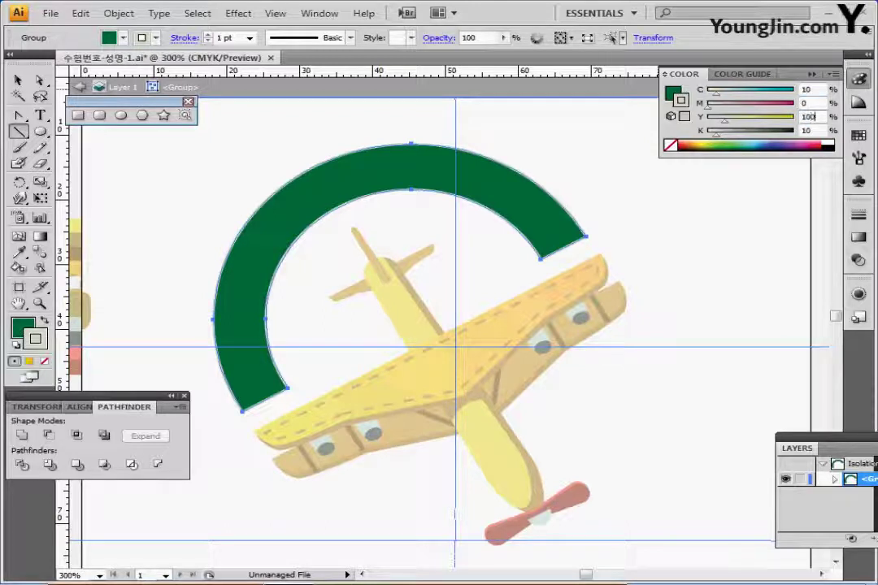
key("Tab")
type("0")
key("Return")
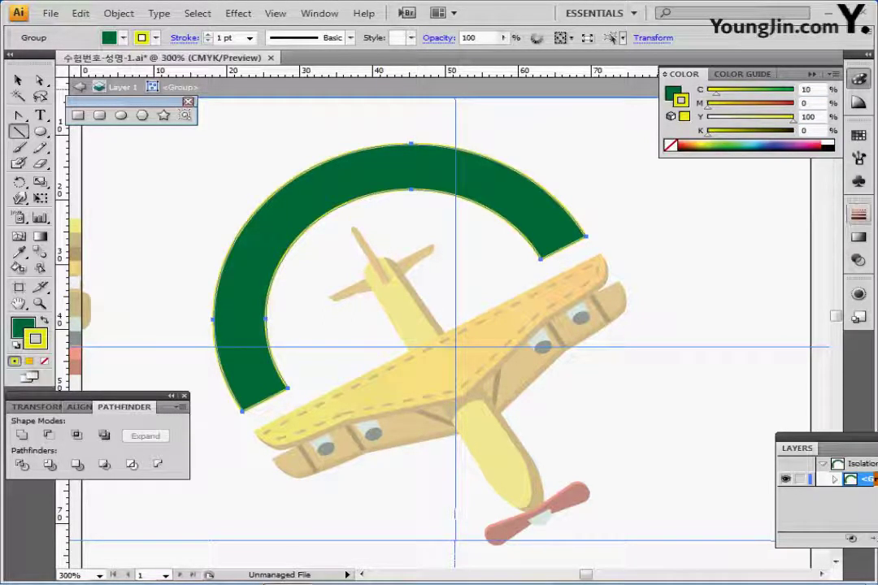
Increase the ring band's stroke weight to 4 pt.
left_click(858, 214)
left_click(720, 225)
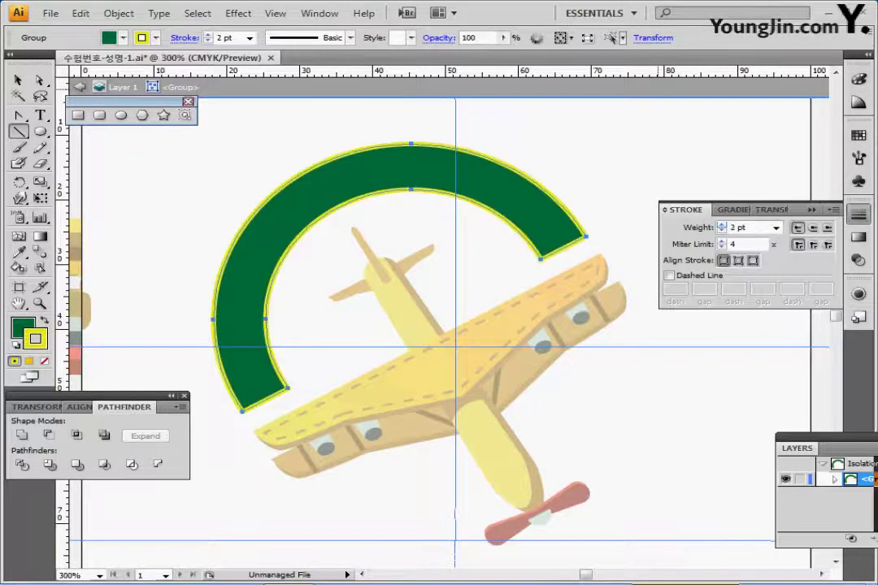
left_click(720, 226)
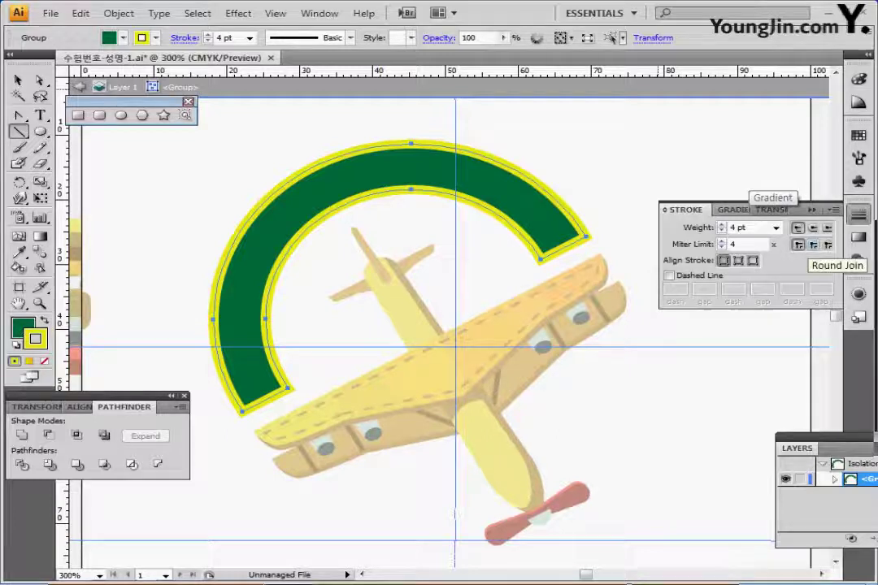
Give the ring band's yellow stroke a Round Join and leave isolation mode.
left_click(813, 245)
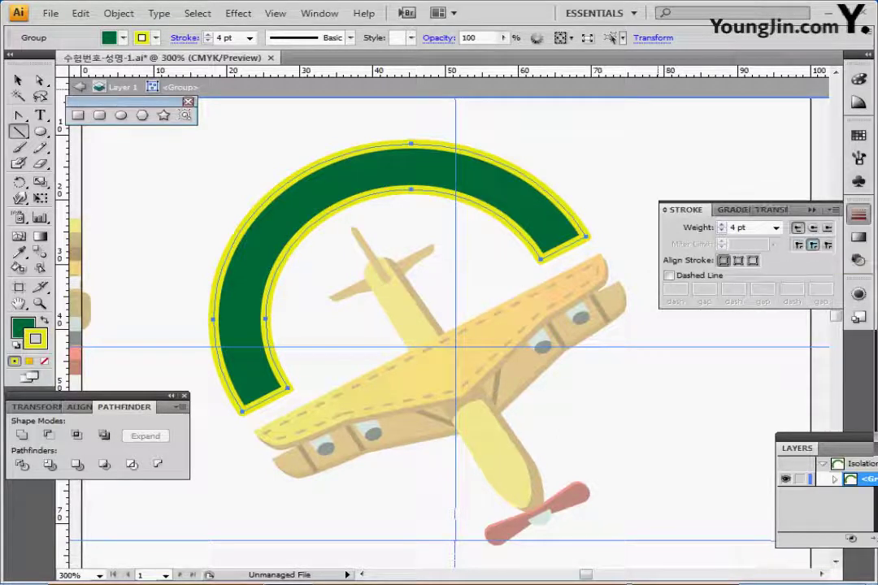
left_click(859, 214)
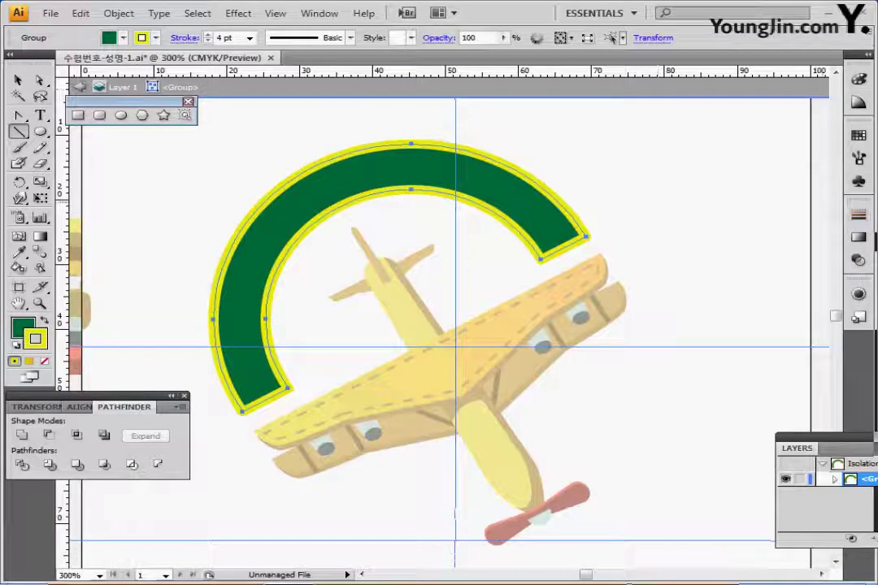
key("ctrl+shift+a")
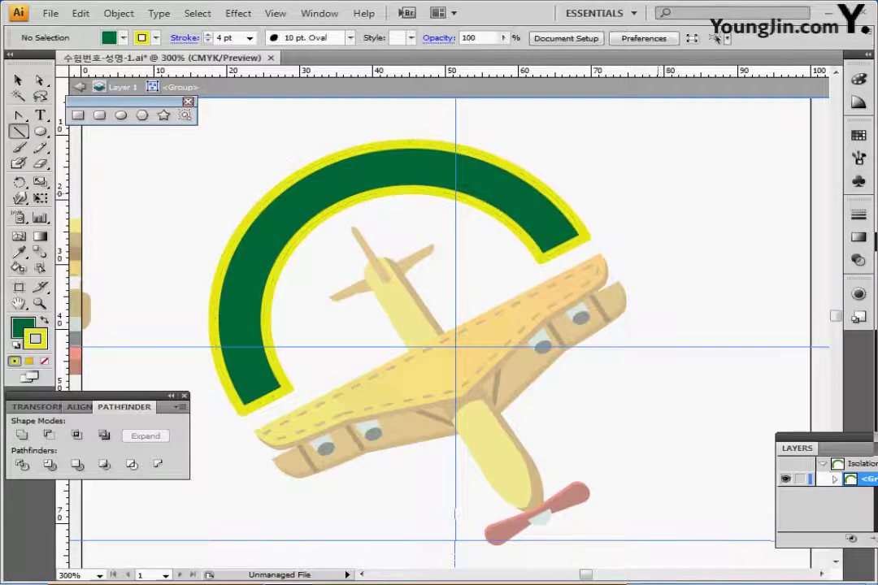
key("Escape")
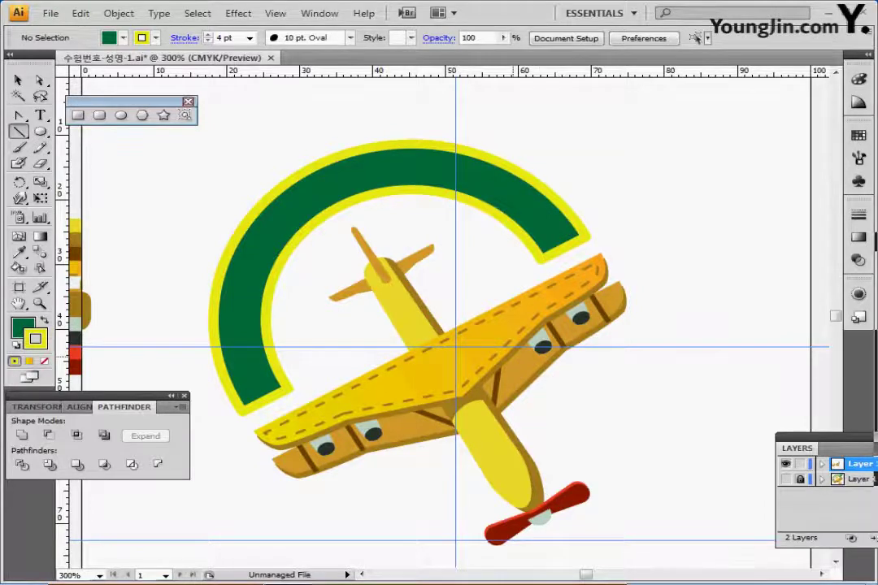
Draw an ellipse from its centre over the airplane and move it to follow the green band's inner edge.
left_click_drag(510, 372, 476, 345)
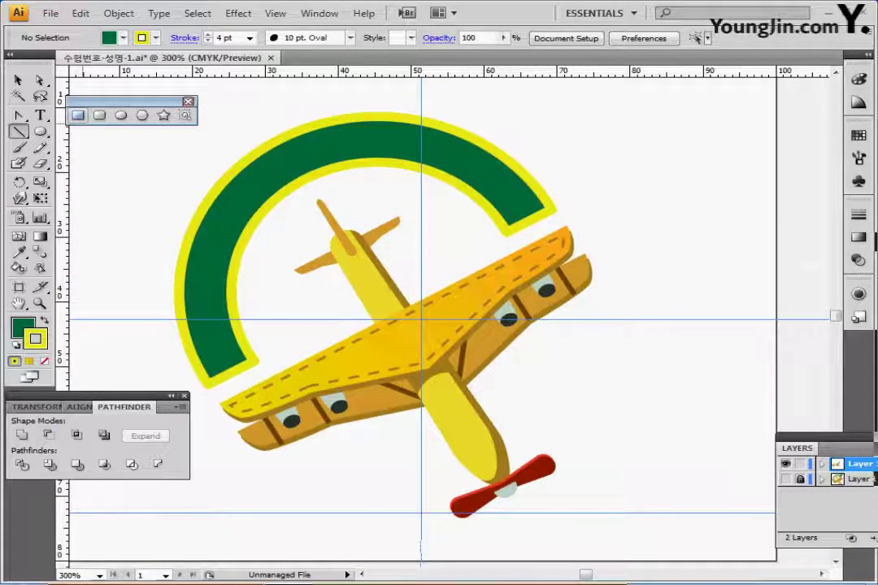
left_click(121, 116)
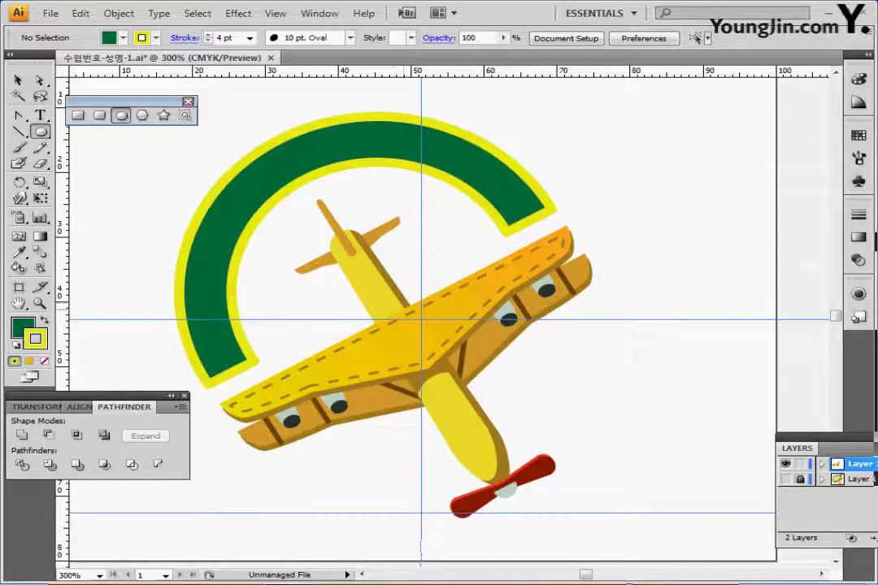
left_click_drag(400, 312, 556, 449)
left_click_drag(243, 173, 237, 169)
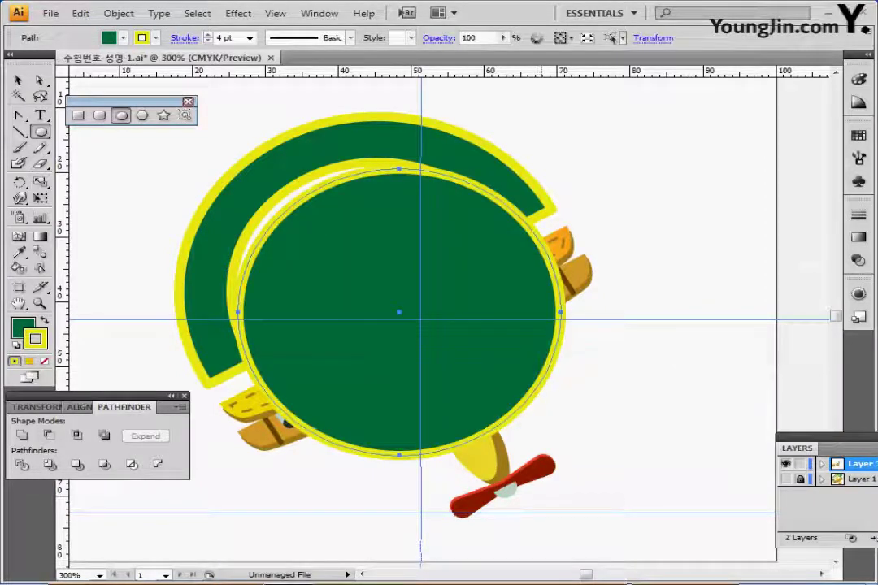
left_click_drag(399, 312, 382, 298)
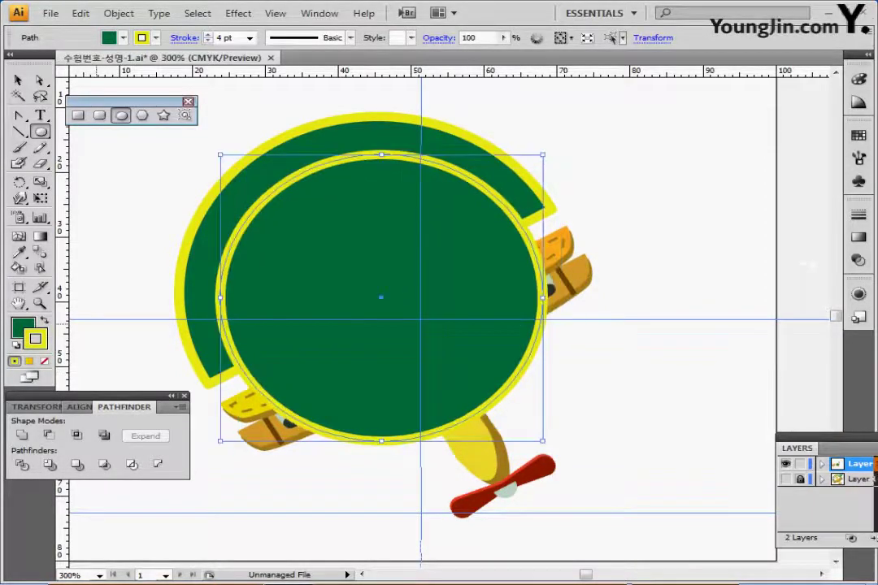
Reset the ellipse to the default colours and remove its fill, keeping only the 1 pt black stroke.
key("d")
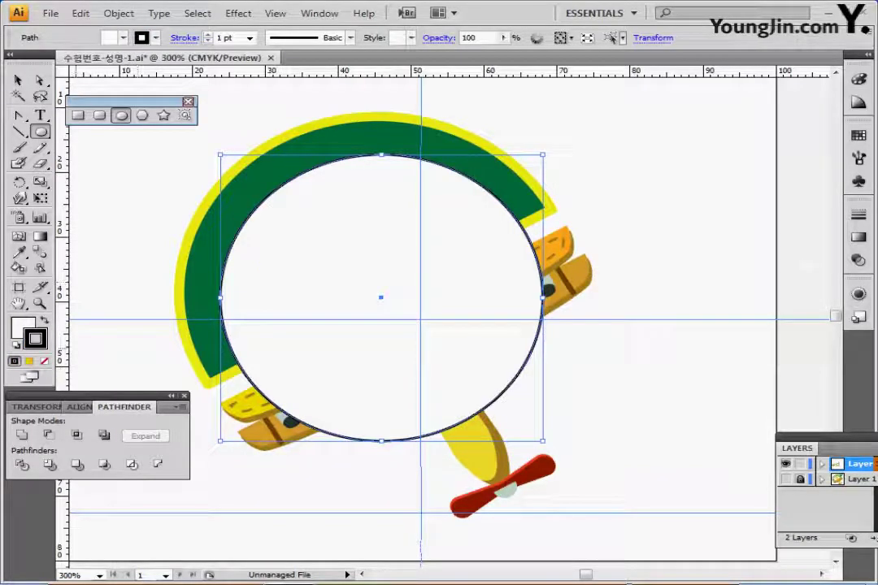
left_click(21, 327)
key("slash")
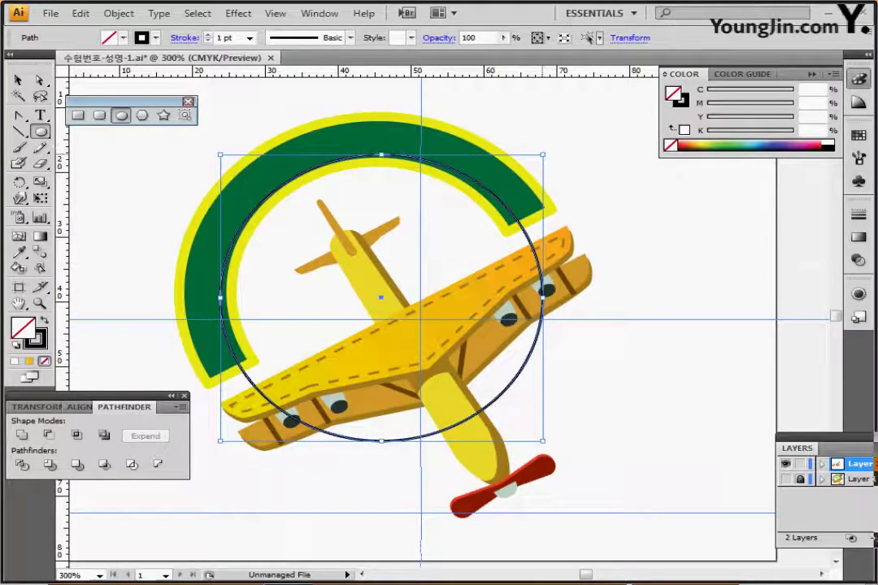
Shrink the ellipse slightly, nudge it just inside the green band's inner edge, and hide its bounding box.
left_click_drag(543, 154, 541, 161)
left_click_drag(535, 442, 535, 441)
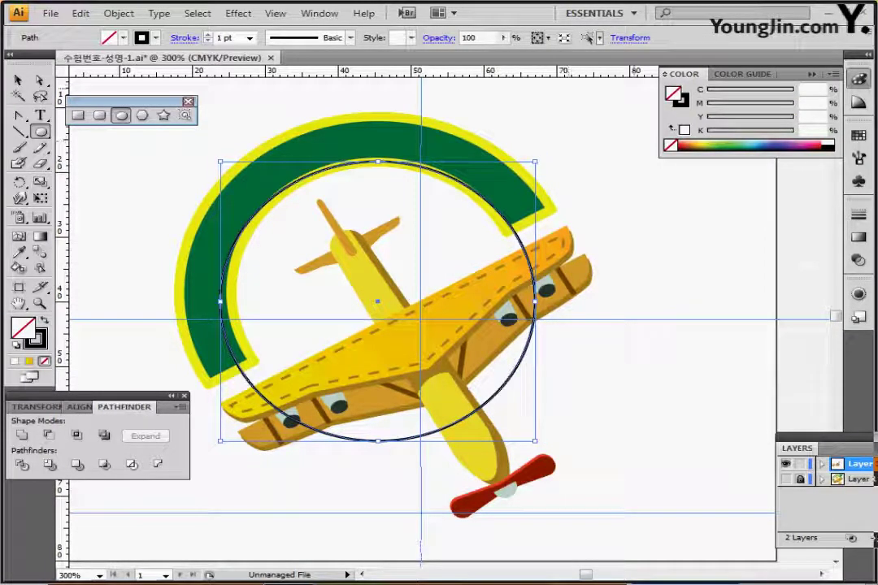
key("Up")
key("Up")
key("Up")
key("Right")
key("Right")
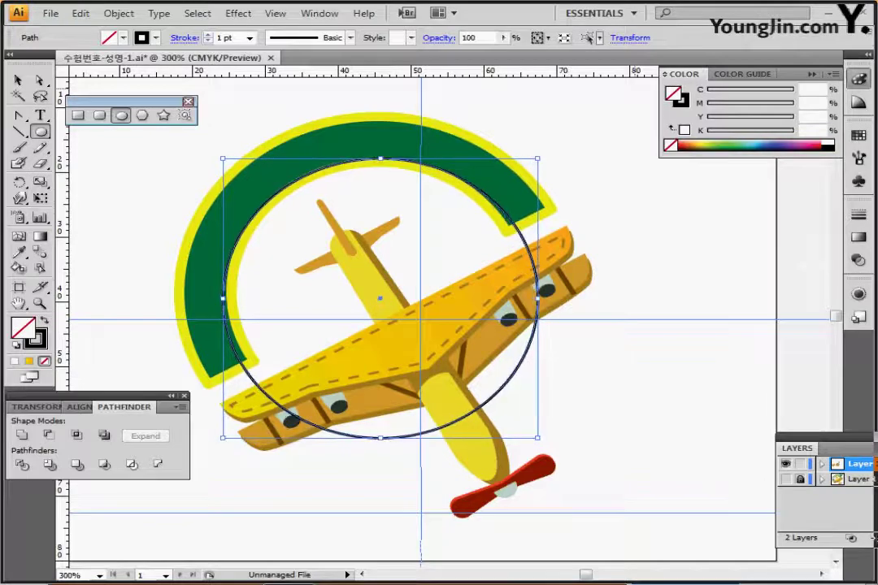
key("Up")
key("Up")
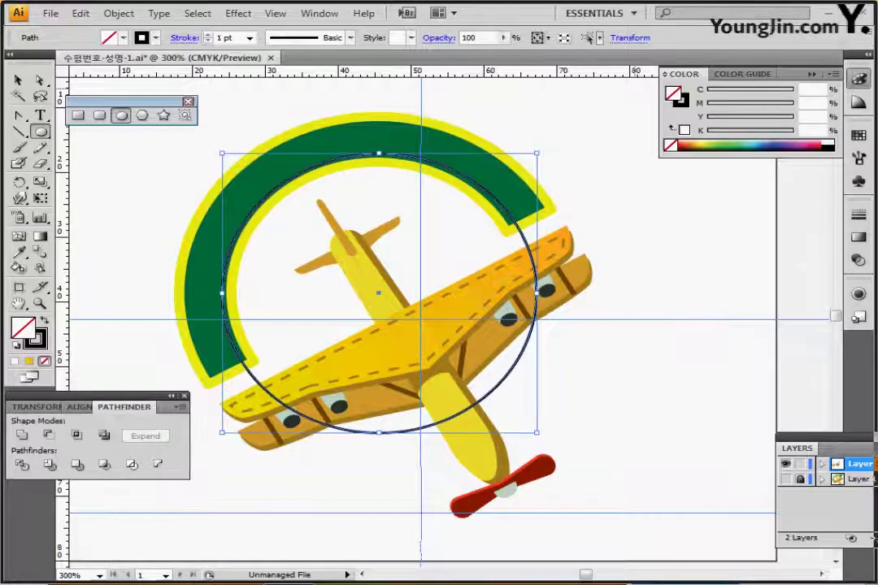
key("Left")
key("ctrl+shift+b")
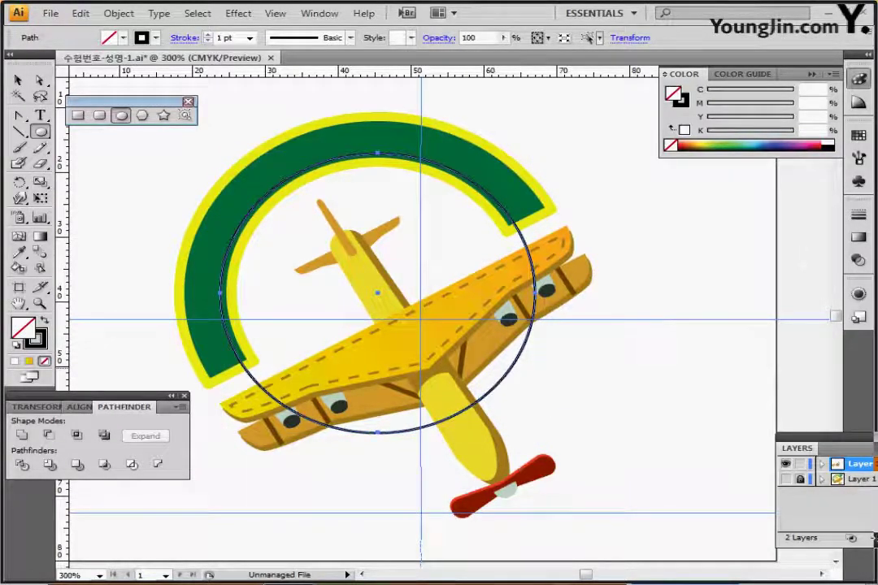
Copy all of the prepared white and yellow ENJOY FLYING text beside the artboard, then deselect it.
key("t")
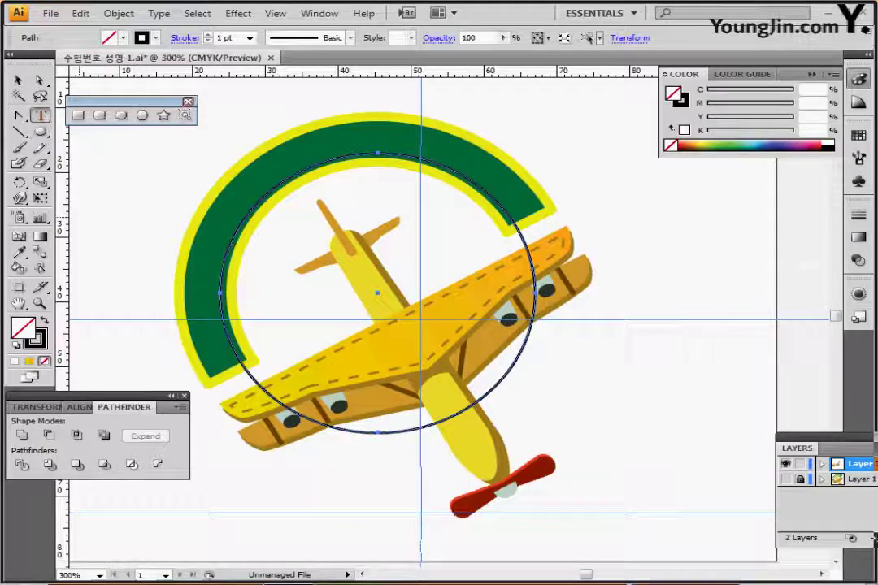
left_click(40, 116)
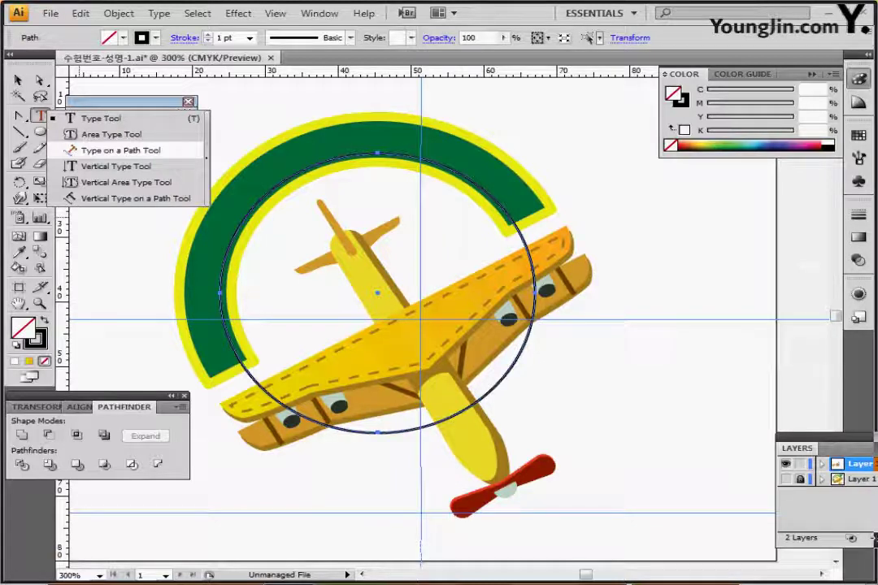
left_click(121, 151)
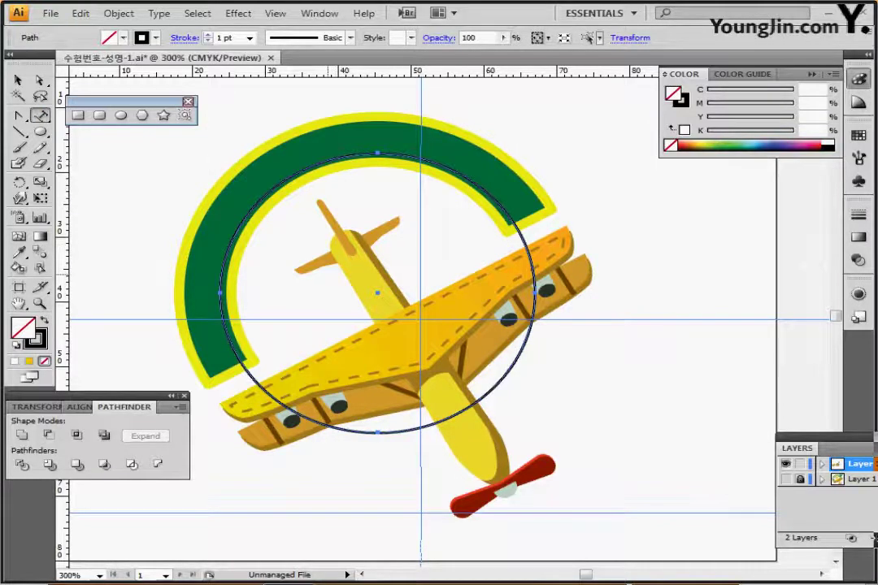
key("ctrl+minus")
left_click_drag(561, 252, 535, 246)
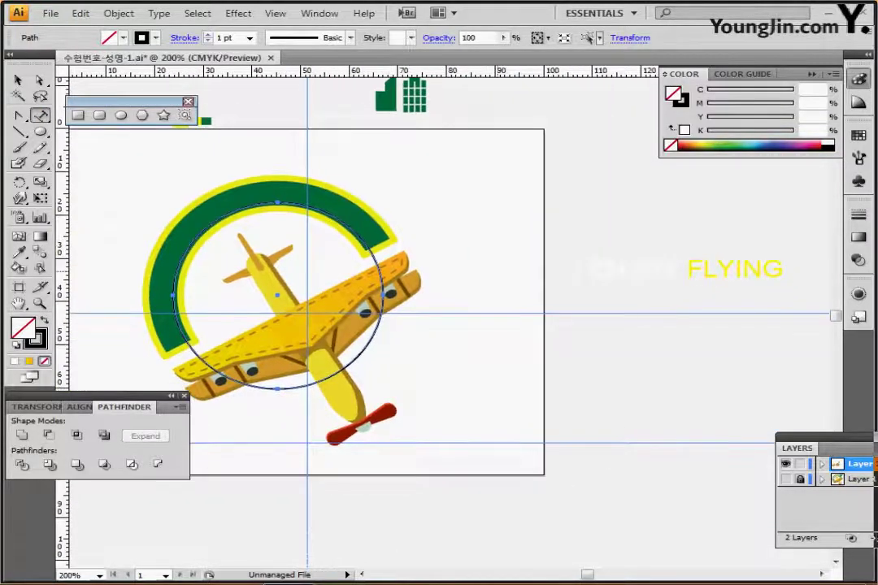
left_click(609, 275, "ctrl")
double_click(587, 272, "ctrl")
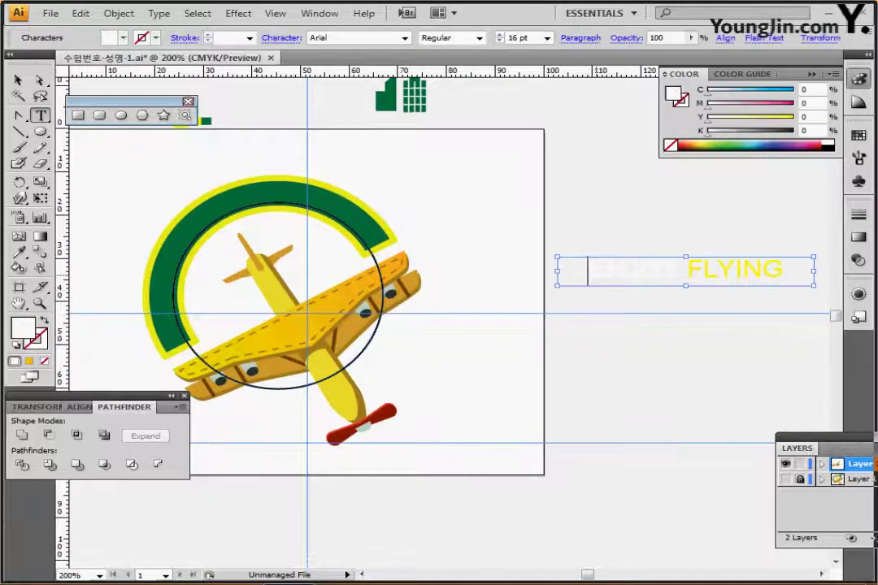
key("ctrl+a")
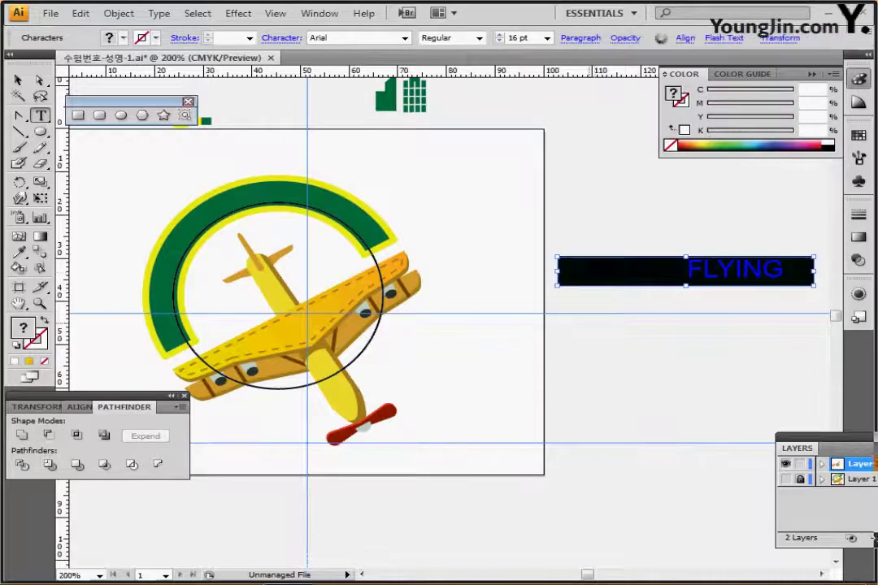
key("ctrl+shift+a")
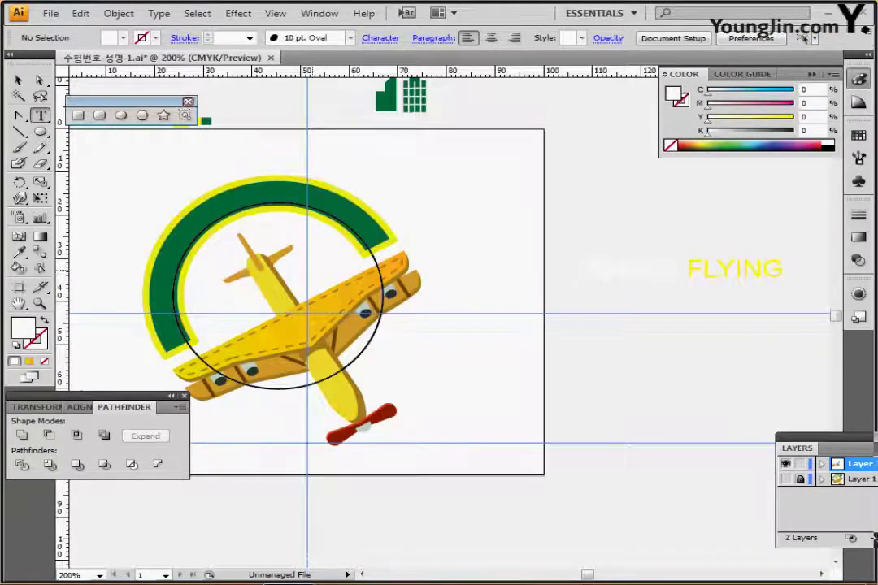
Place the copied "::: ENJOY FLYING :::" text on the ellipse as type on a path, starting near the band's lower-left end.
key("ctrl+=")
scroll(439, 317, "down", 1)
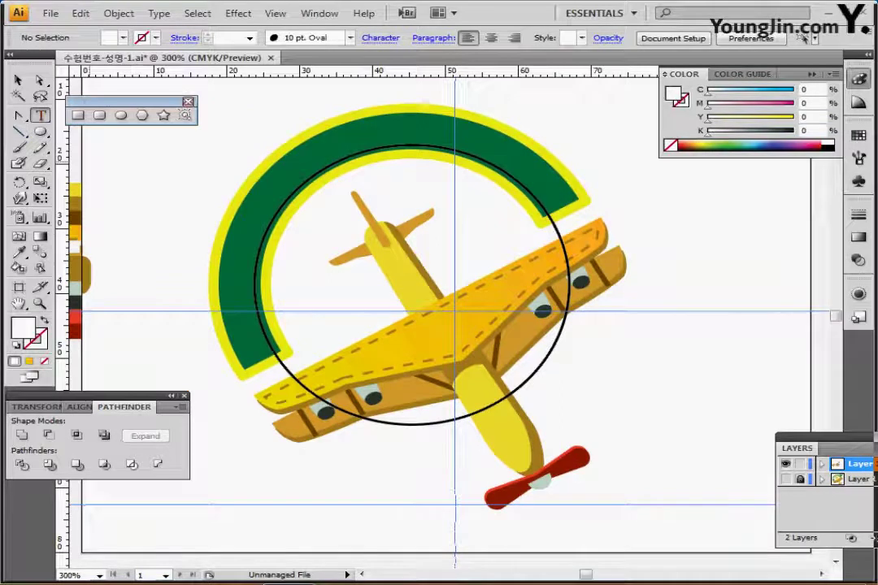
left_click(40, 116)
left_click(121, 151)
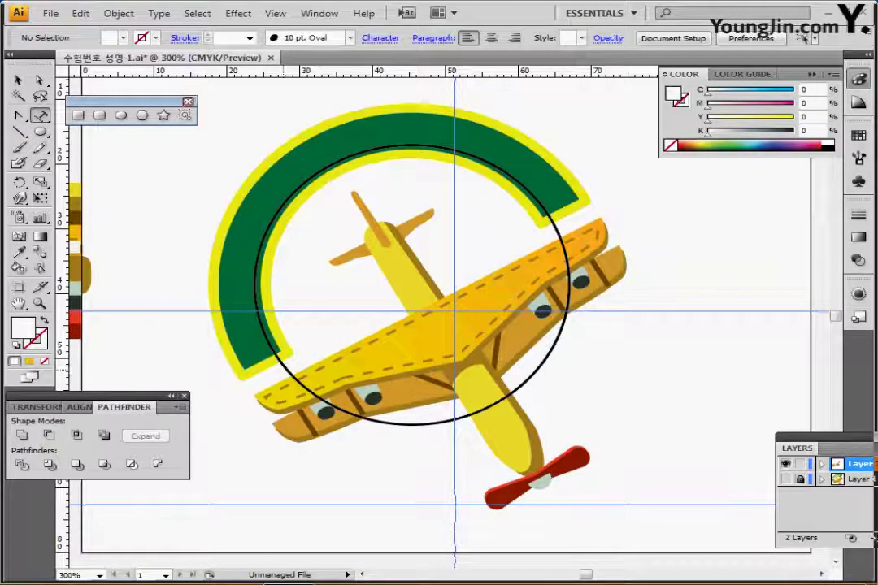
left_click(281, 368)
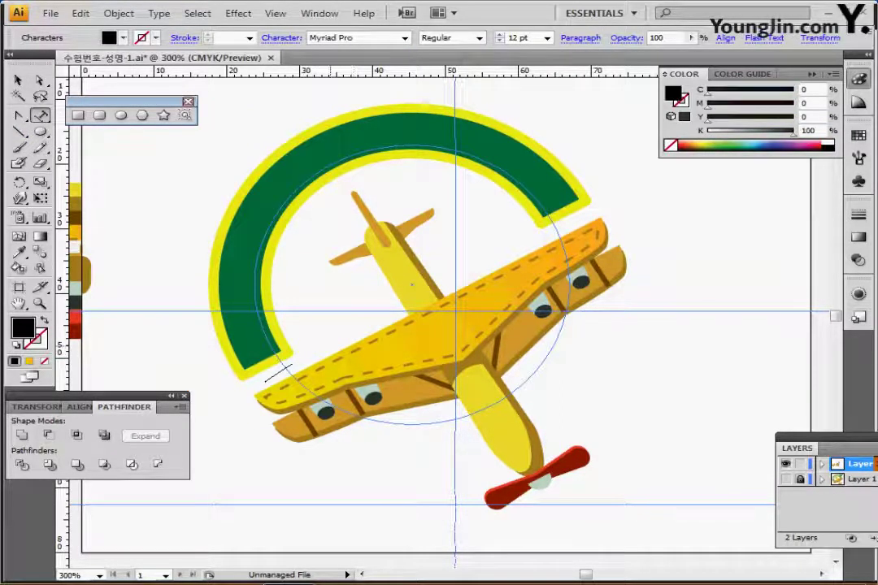
type(". ENJOY FLYING ::")
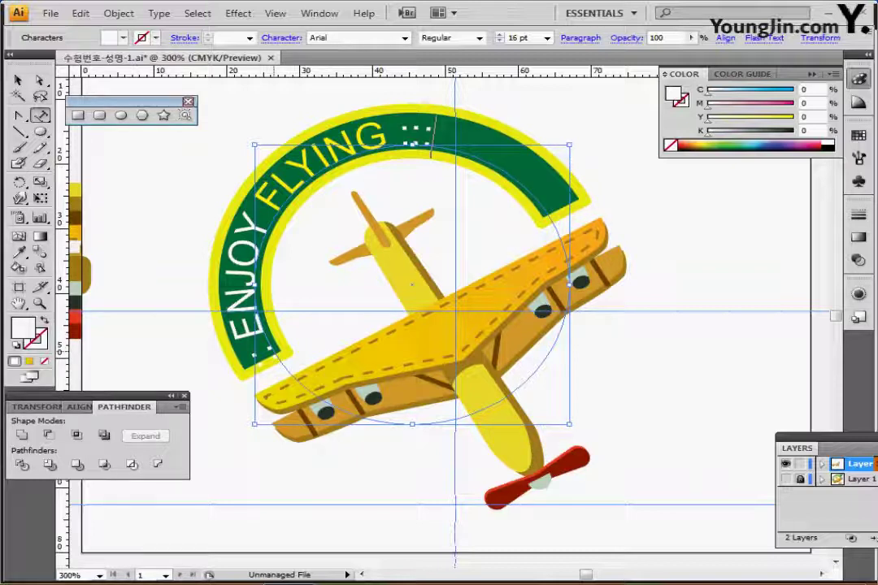
Slide the path text clockwise along the ellipse so it sits centred on the green band, then deselect it.
left_click(17, 80)
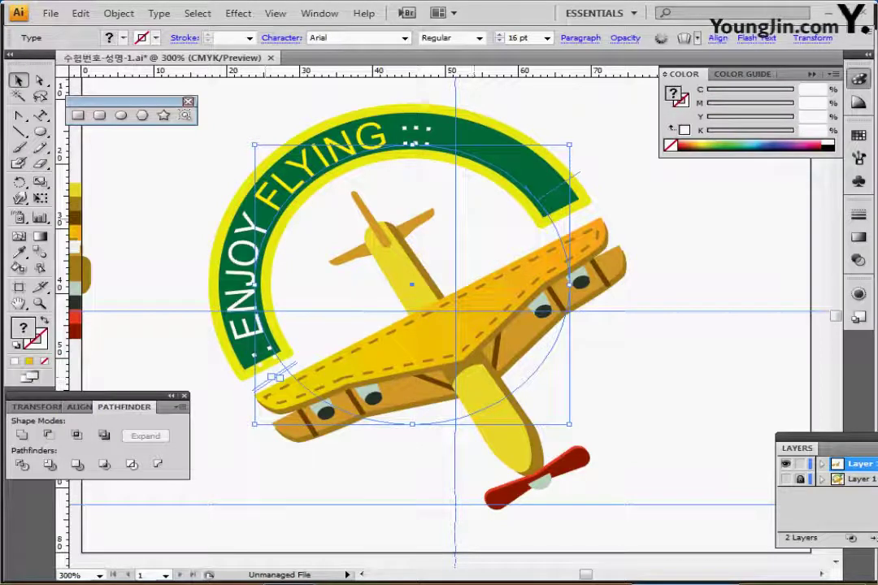
left_click_drag(279, 377, 238, 291)
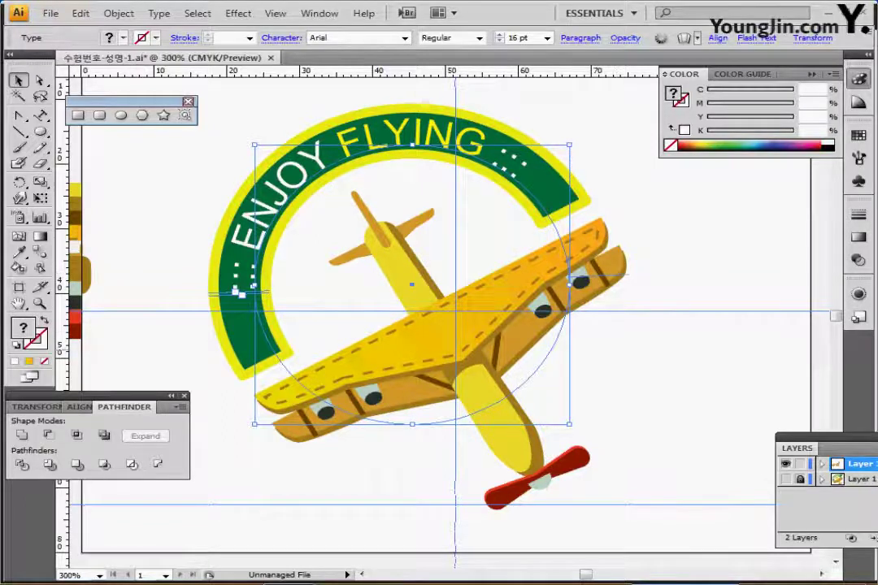
key("ctrl+shift+a")
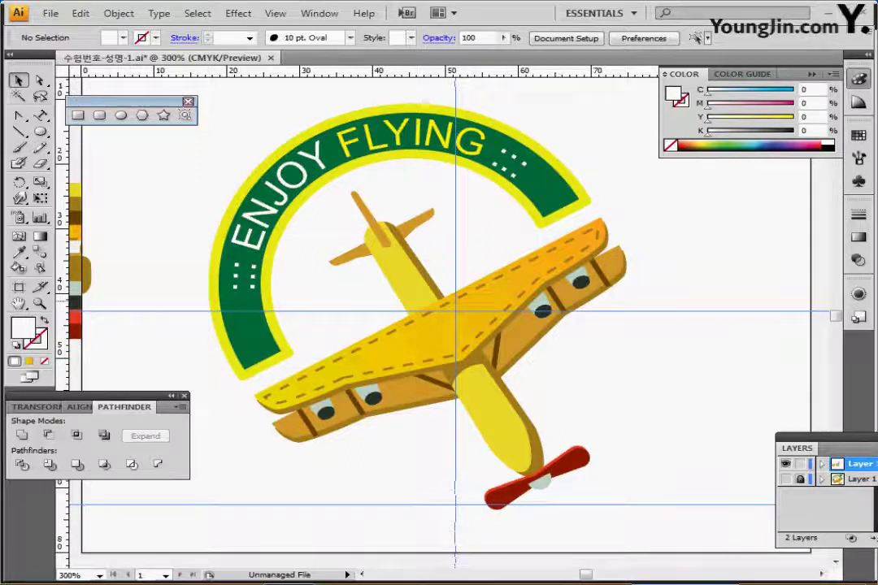
Examine the green cloud shape beside the building graphics above the artboard.
left_click_drag(635, 200, 512, 440)
left_click(490, 237, "ctrl")
left_click_drag(520, 287, 651, 275)
left_click(564, 292, "ctrl")
left_click_drag(565, 274, 469, 296)
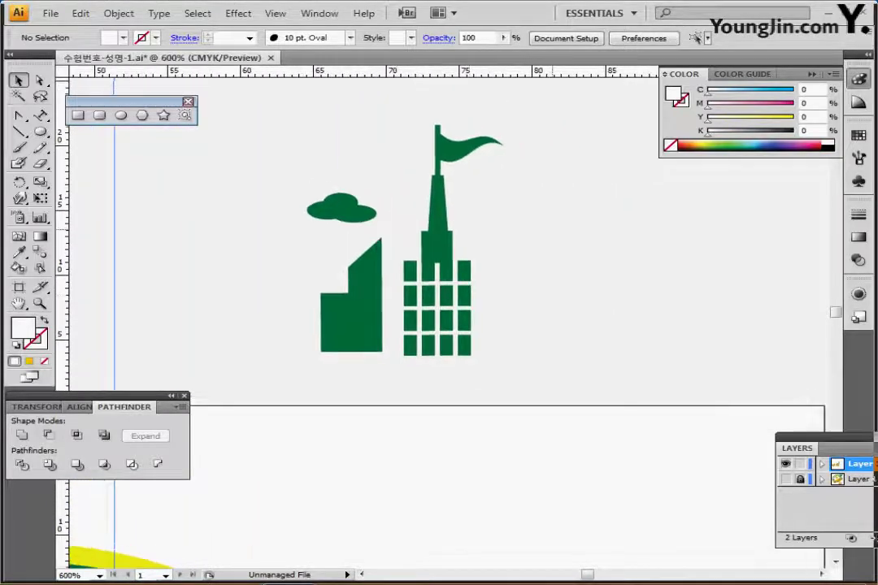
left_click(339, 211)
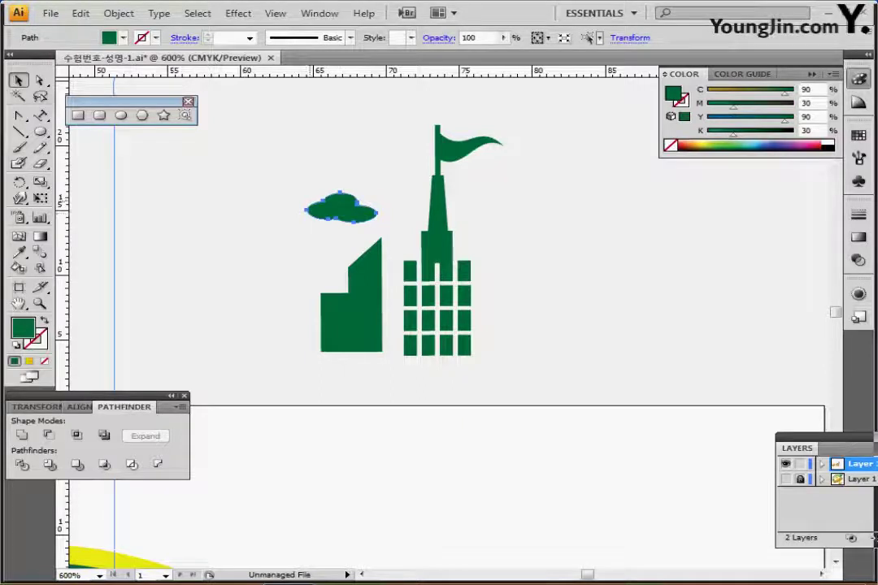
key("ctrl+shift+a")
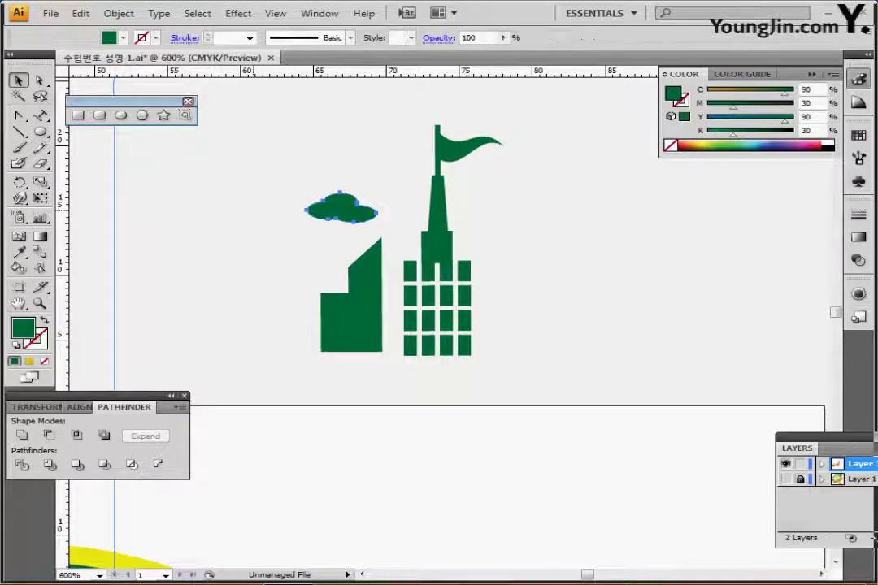
Try to build the cloud from overlapping green ellipses drawn over it, then undo them and deselect.
left_click(121, 116)
left_click(368, 241, "ctrl")
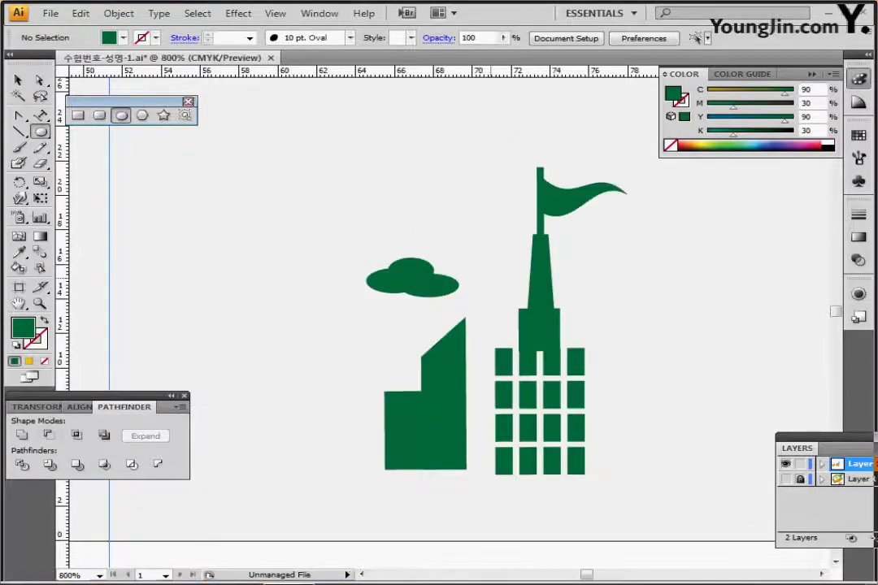
left_click_drag(372, 256, 362, 188)
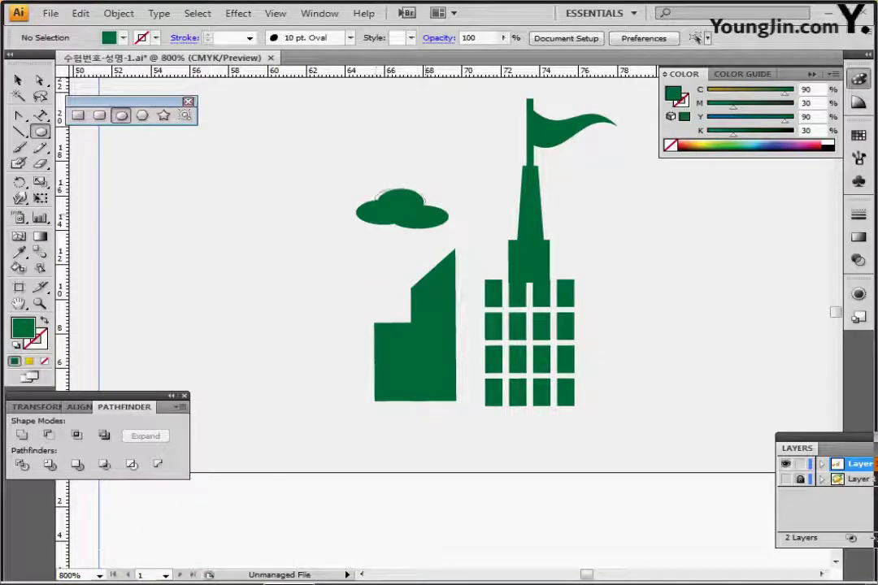
mouse_move(374, 189)
left_mouse_down()
mouse_move(426, 215)
mouse_move(391, 222)
mouse_move(433, 223)
left_mouse_up()
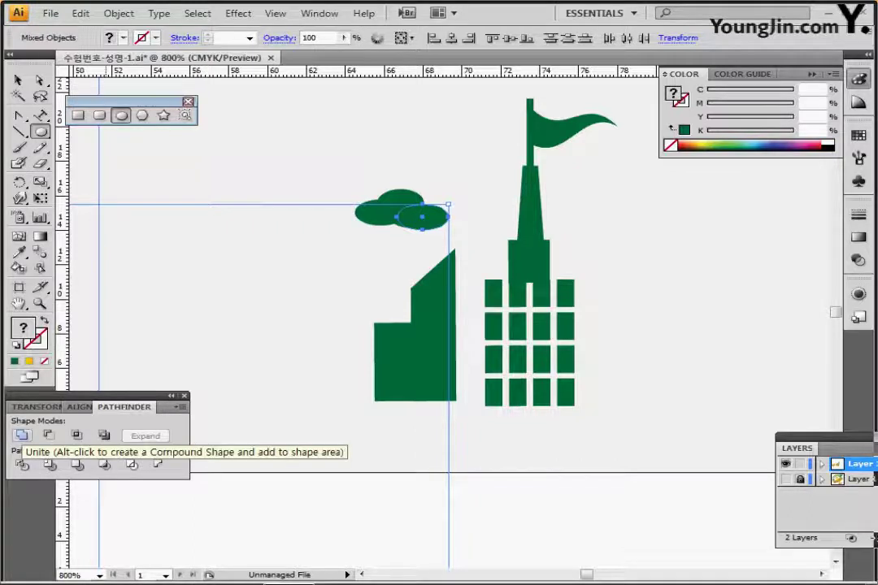
key("ctrl+z")
key("ctrl+shift+a")
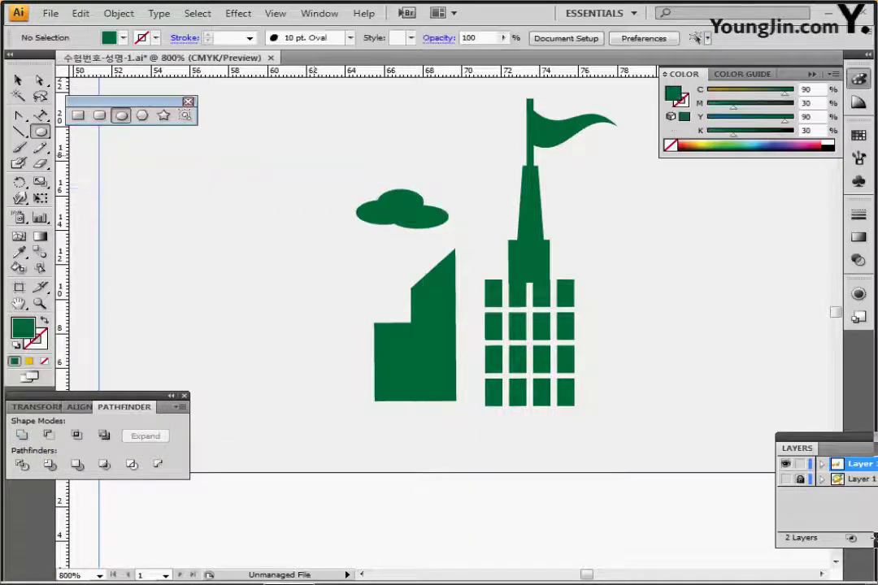
Convert the stepped building with the slanted roof into guides, with the Rectangle tool ready for tracing.
left_click(402, 212, "ctrl")
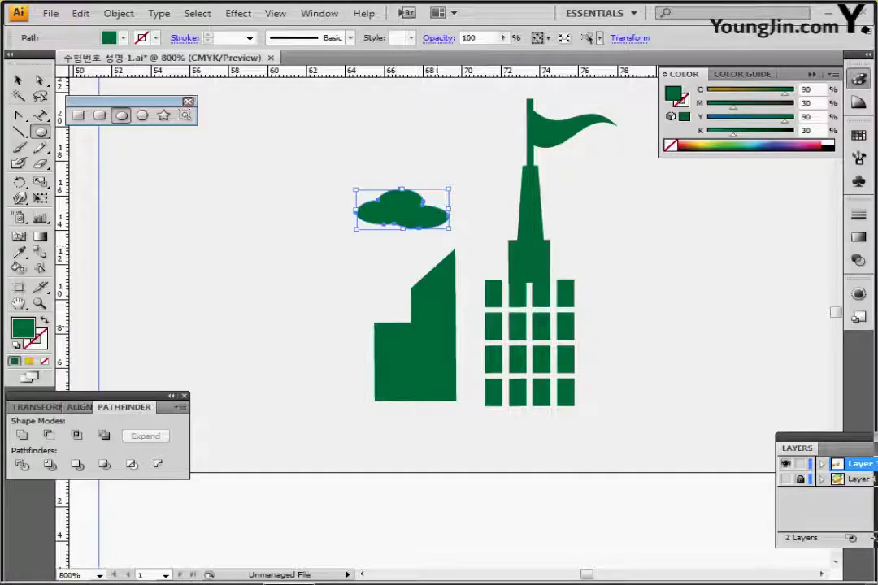
left_click(431, 351, "ctrl")
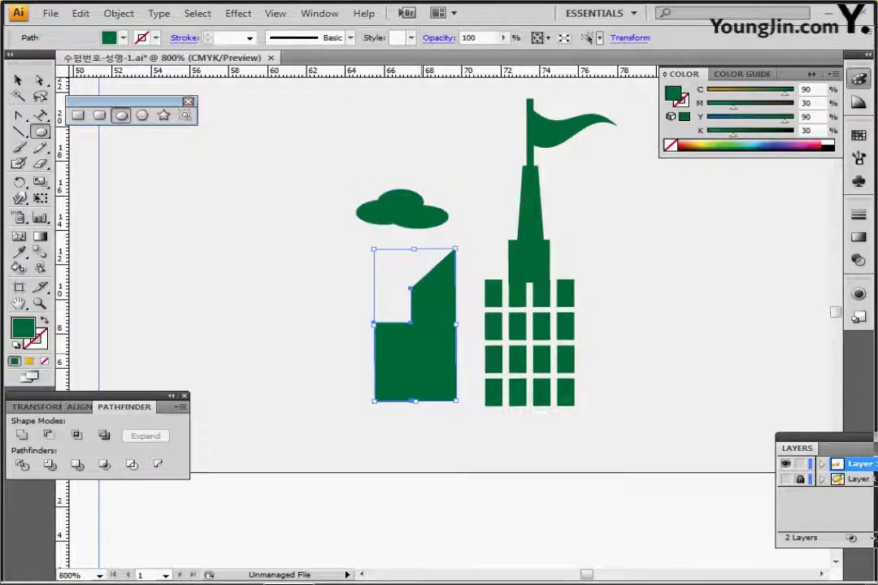
key("a")
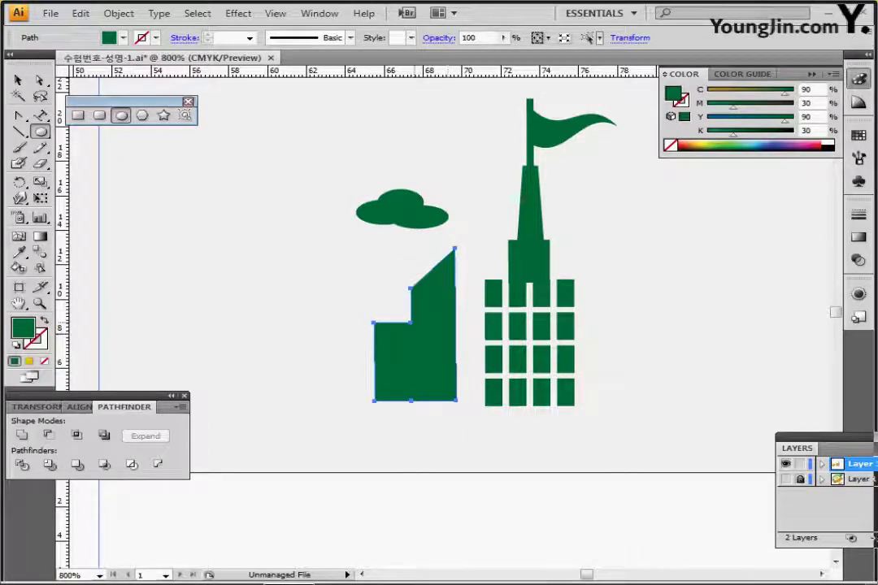
left_click(78, 115)
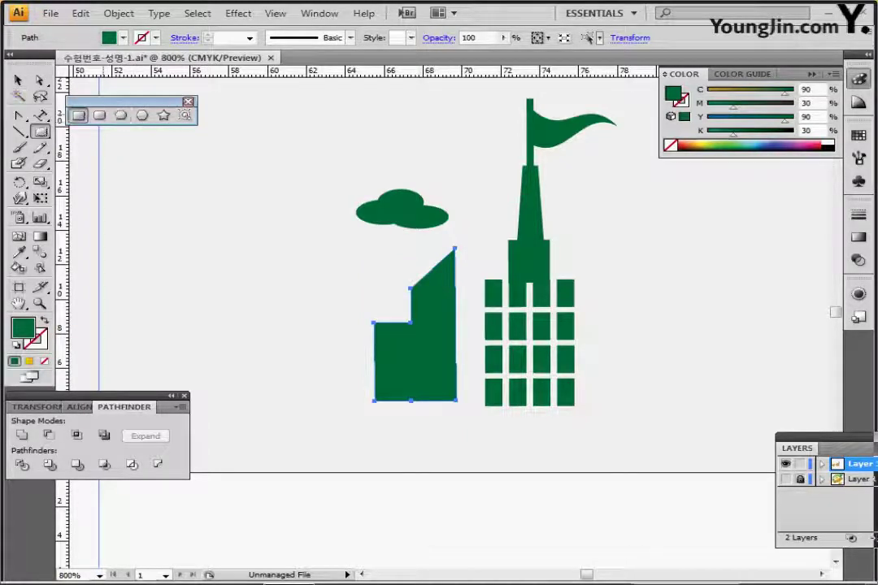
key("ctrl+5")
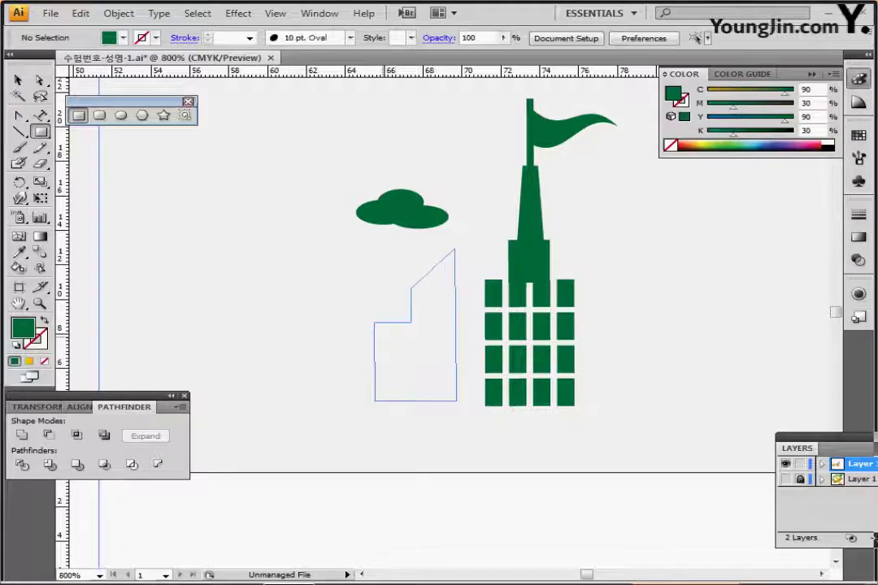
Draw a short and a taller green rectangle over the stepped building's guide, widening the tall one to overlap its neighbour.
left_click_drag(373, 323, 413, 401)
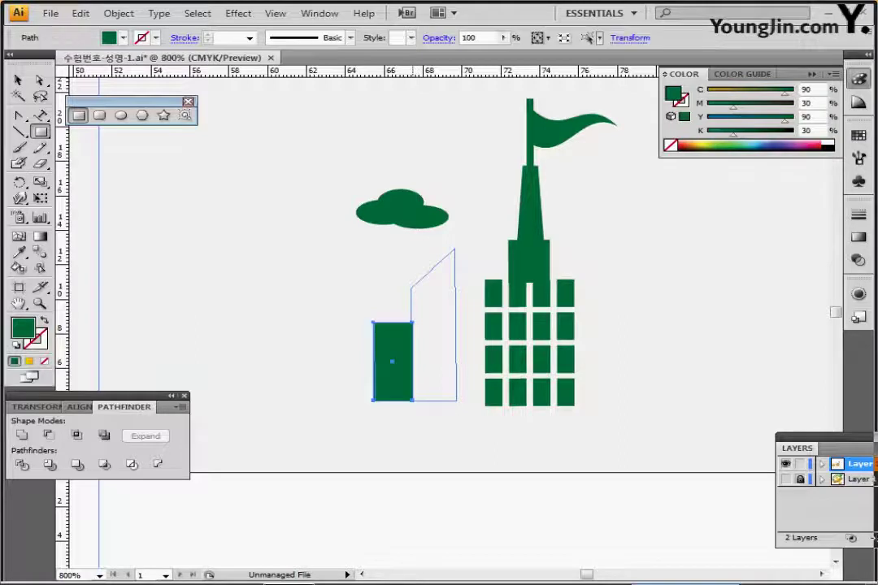
left_click_drag(414, 286, 457, 401)
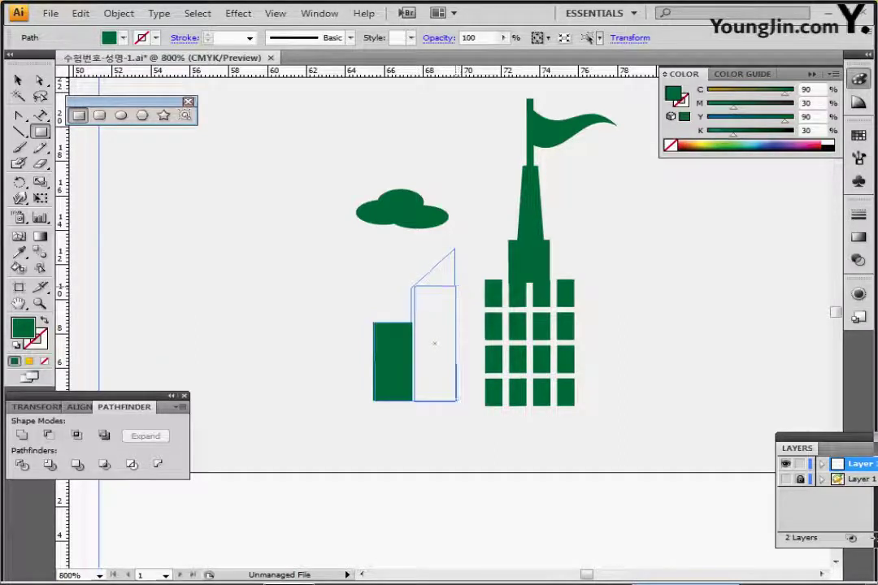
left_click_drag(456, 286, 456, 248)
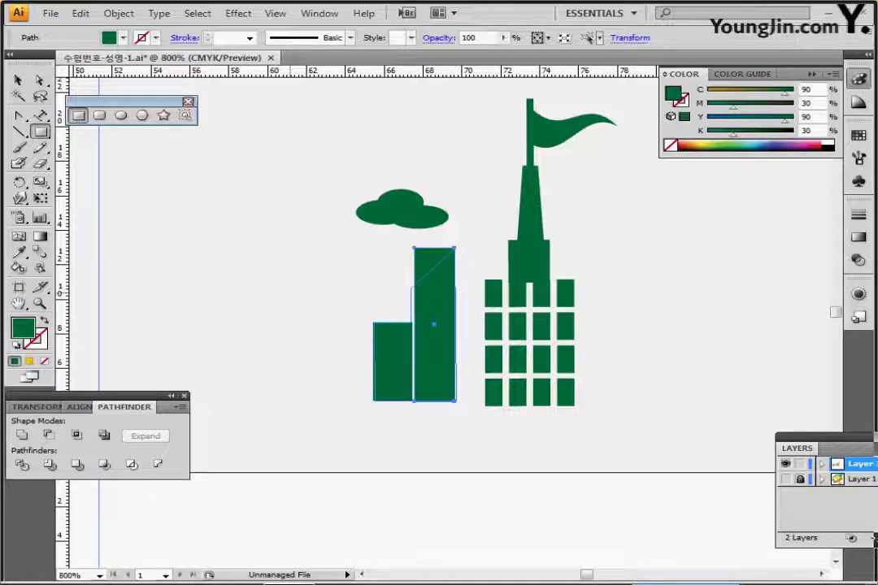
left_click_drag(414, 324, 409, 325)
Lower the tall rectangle's upper-left corner to slope the roof, unite both rectangles into one building, and deselect it.
key("a")
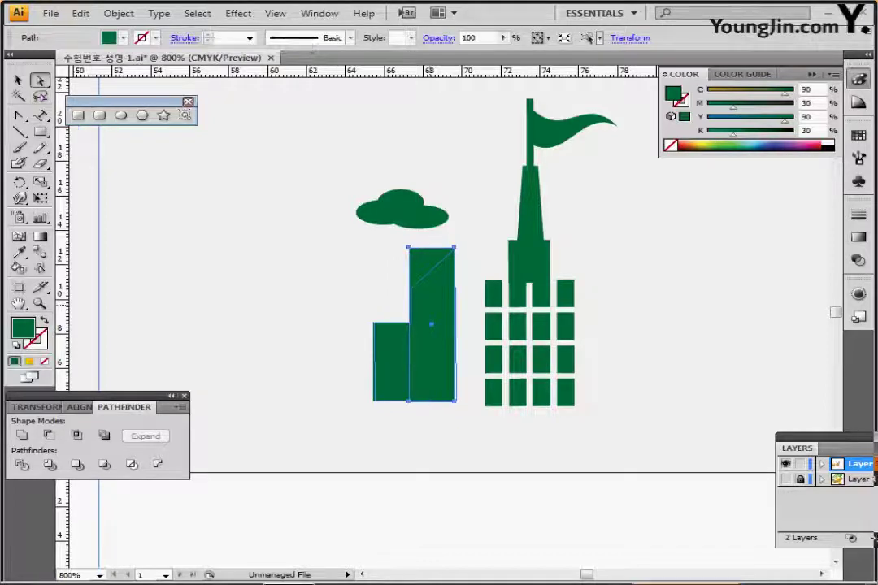
left_click_drag(396, 237, 409, 288)
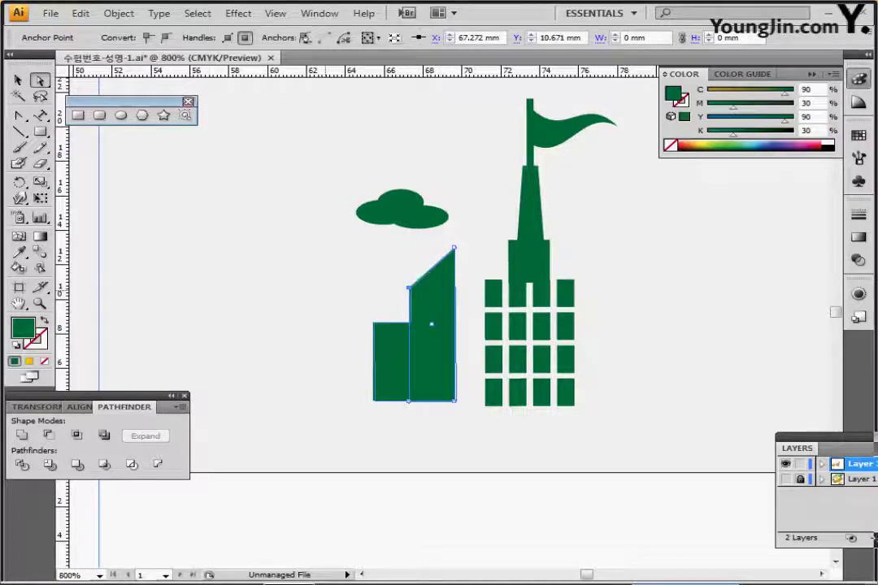
left_click_drag(329, 295, 407, 376)
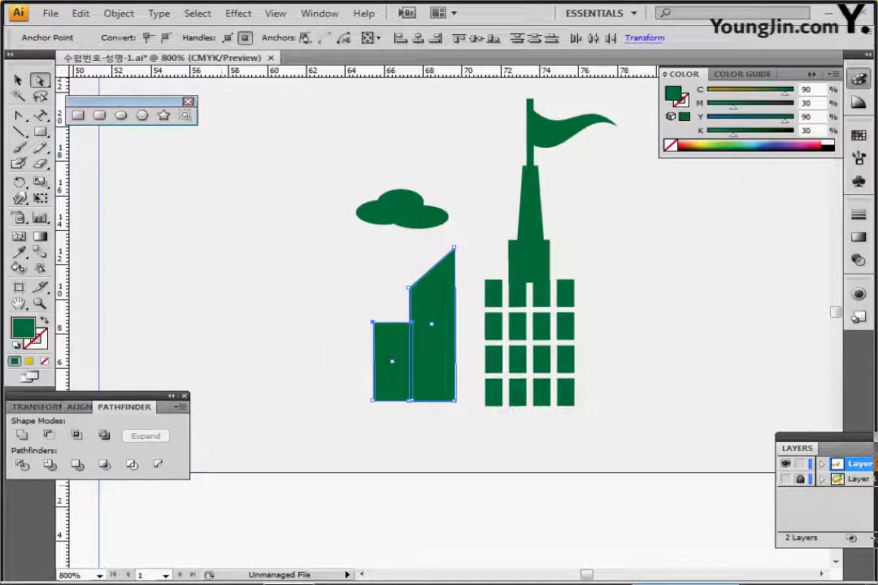
left_click(22, 435)
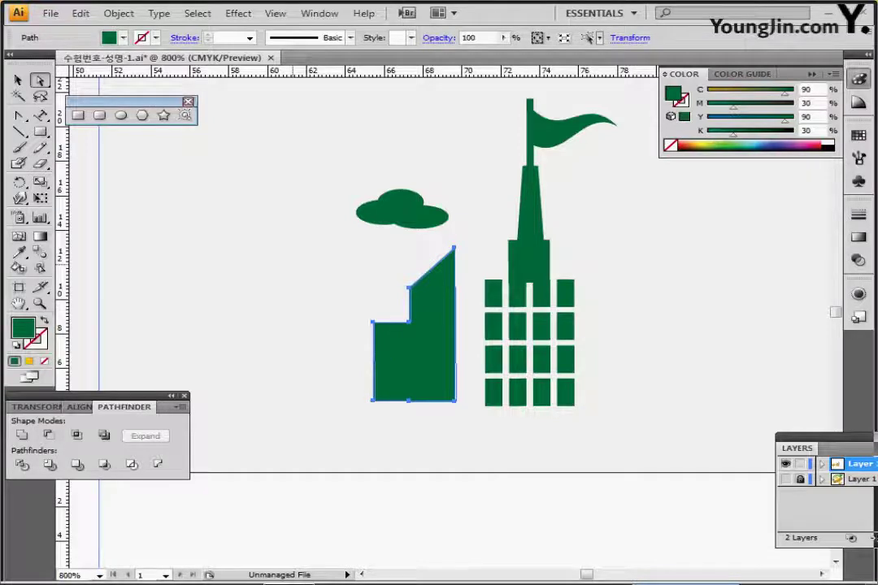
left_click(290, 281)
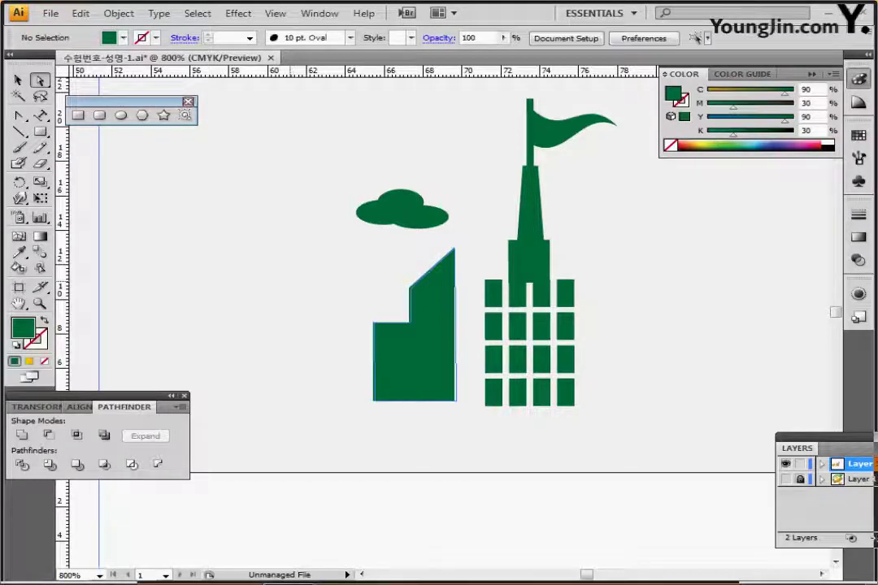
Select the whole flag tower, including its window blocks, and convert it into guides.
left_click_drag(488, 337, 364, 331)
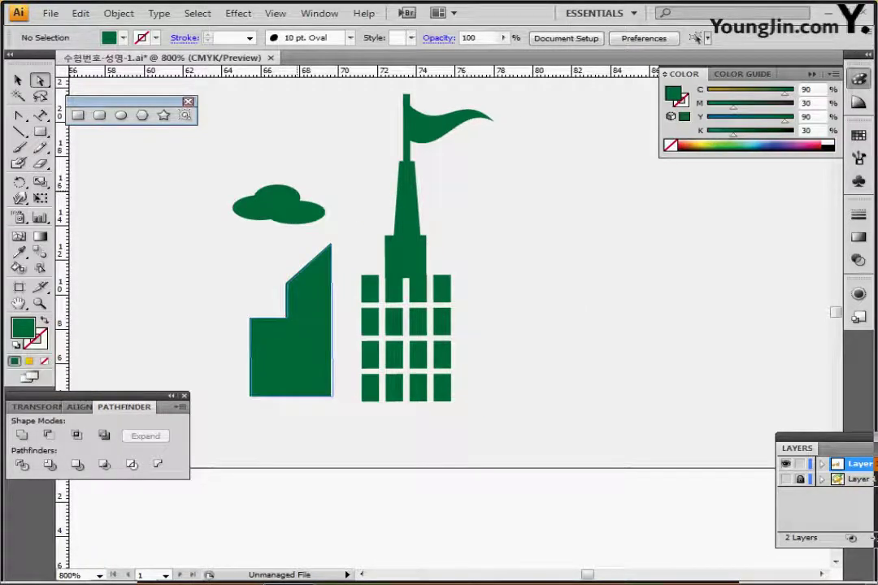
left_click(79, 115)
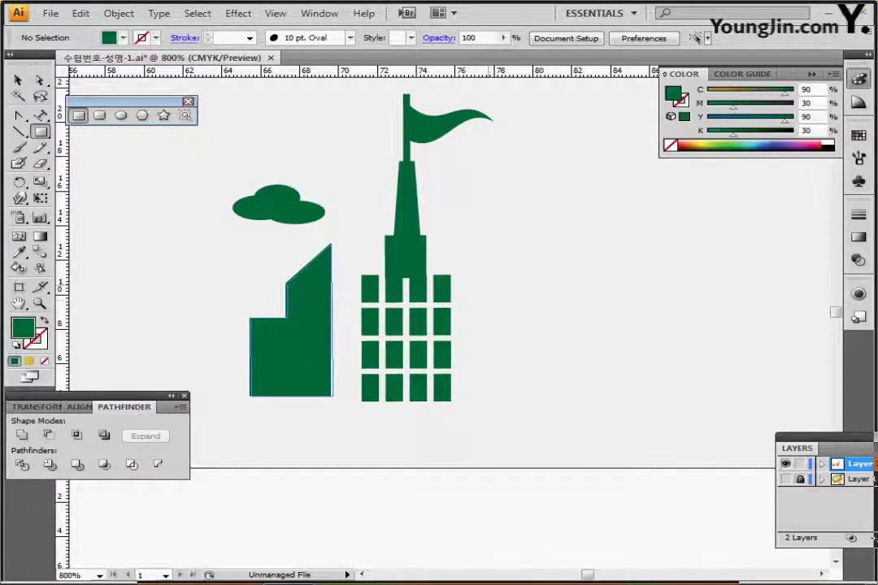
left_click(407, 253, "ctrl")
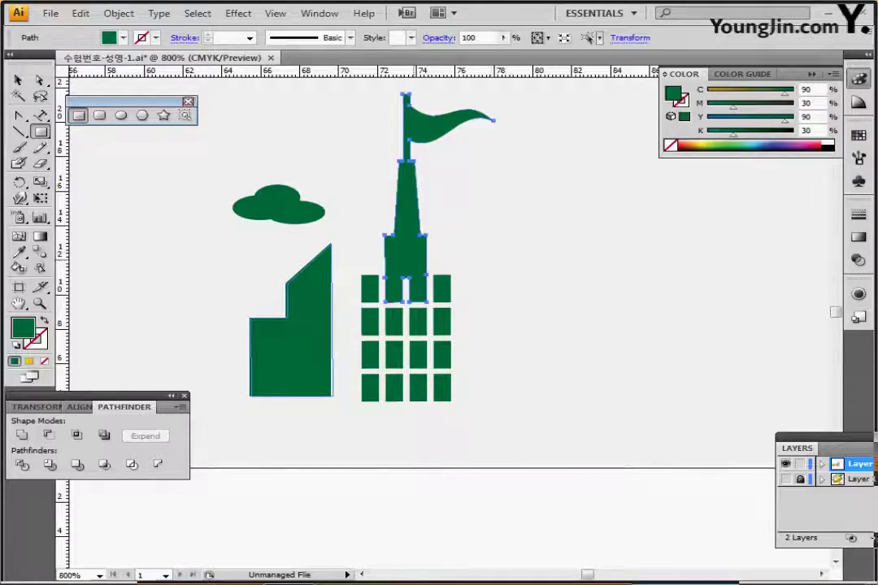
left_click(353, 130, "ctrl")
left_click_drag(354, 130, 480, 407)
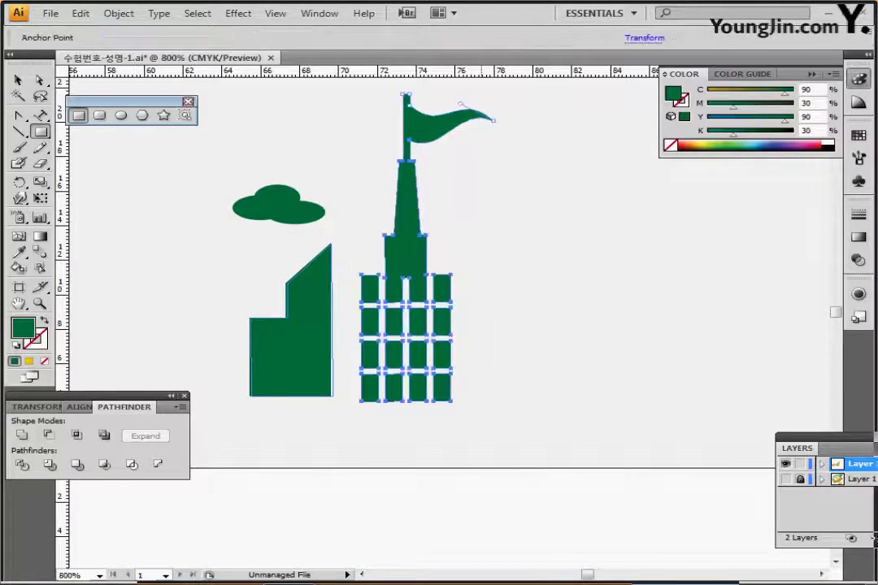
key("ctrl+5")
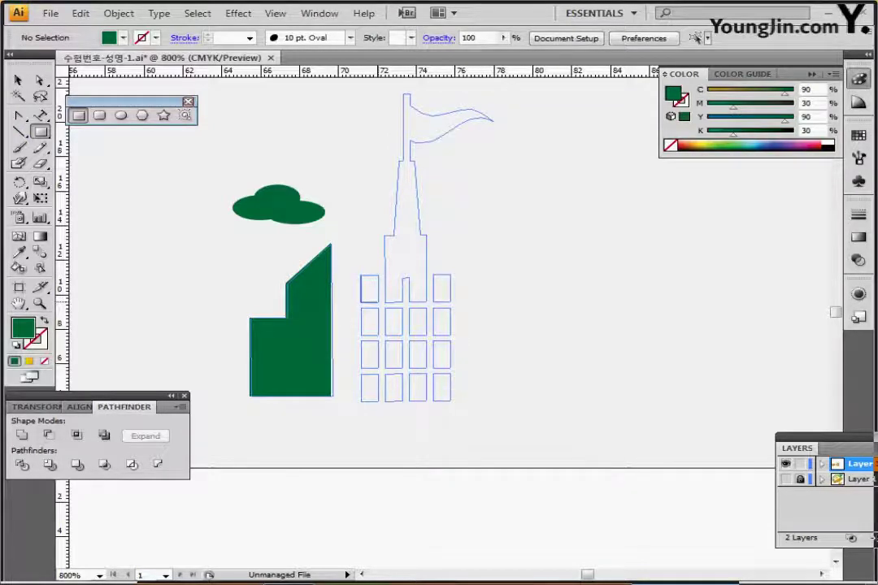
Draw a green window rectangle on the tower guide's first block and fill the upper row with four evenly spaced blocks.
left_click_drag(360, 275, 379, 303)
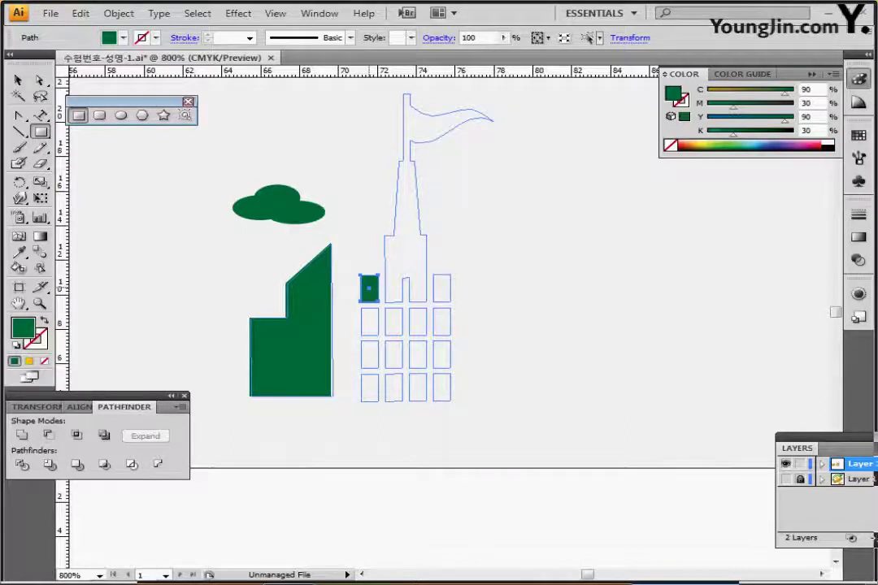
left_click_drag(370, 289, 394, 288)
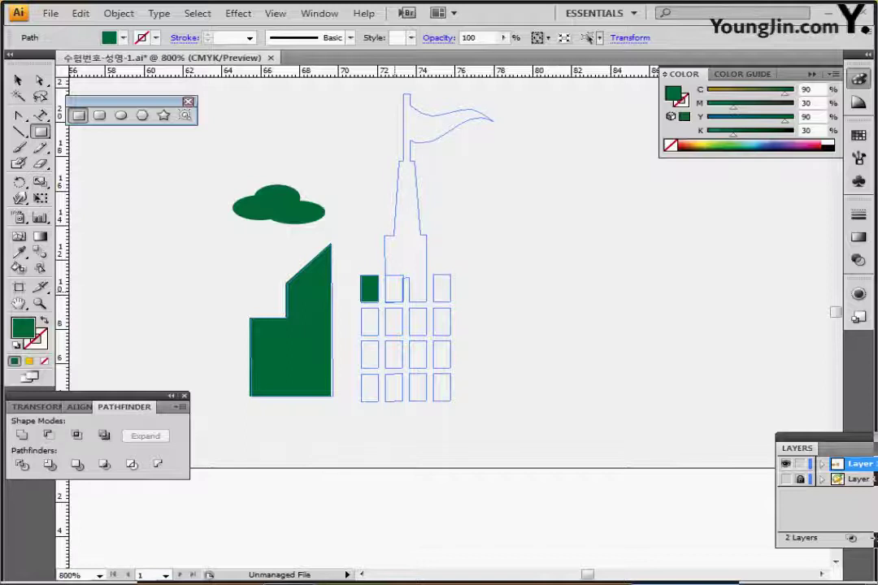
mouse_move(386, 275)
left_mouse_down()
mouse_move(403, 301)
mouse_move(454, 303)
left_mouse_up()
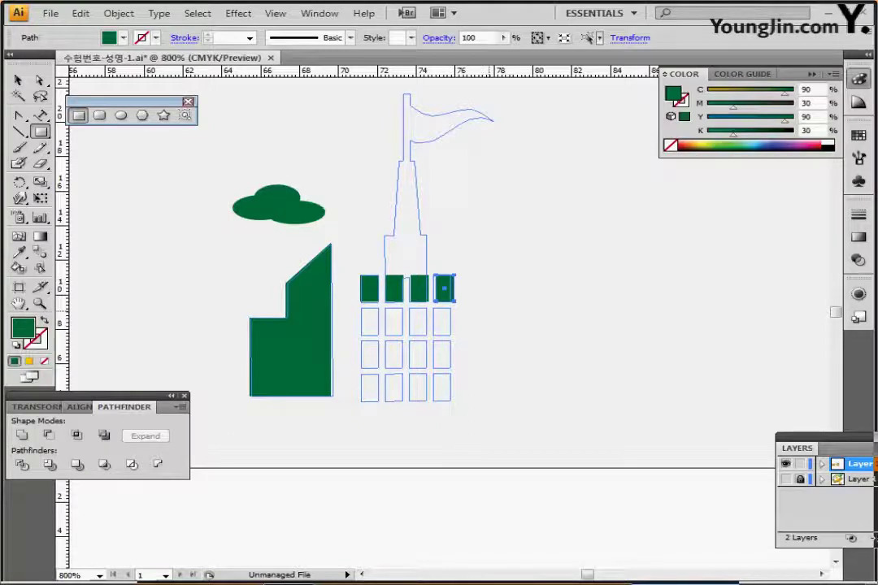
left_click_drag(505, 316, 525, 310)
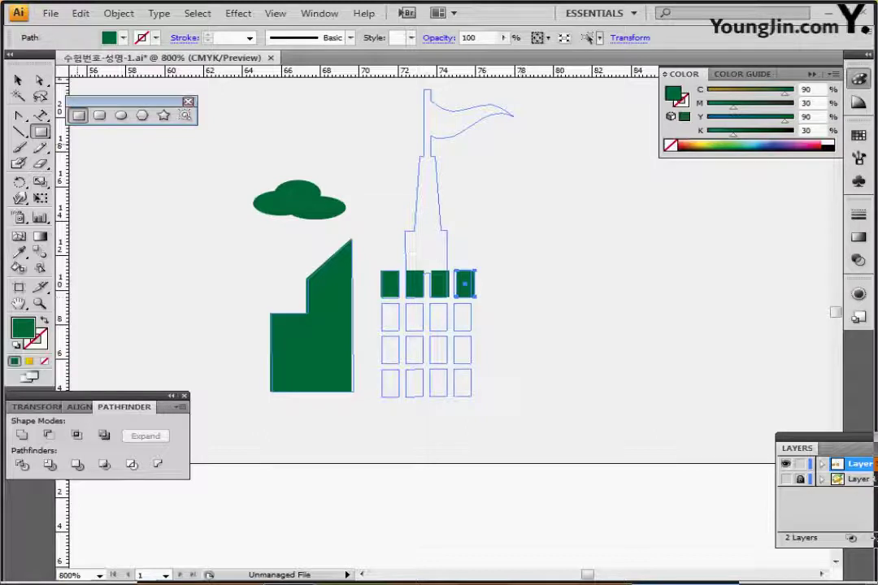
Copy the row of four windows down three times to complete the 4 by 4 block grid, then deselect.
key("v")
left_click_drag(380, 255, 439, 317)
key("ctrl+d")
key("ctrl+d")
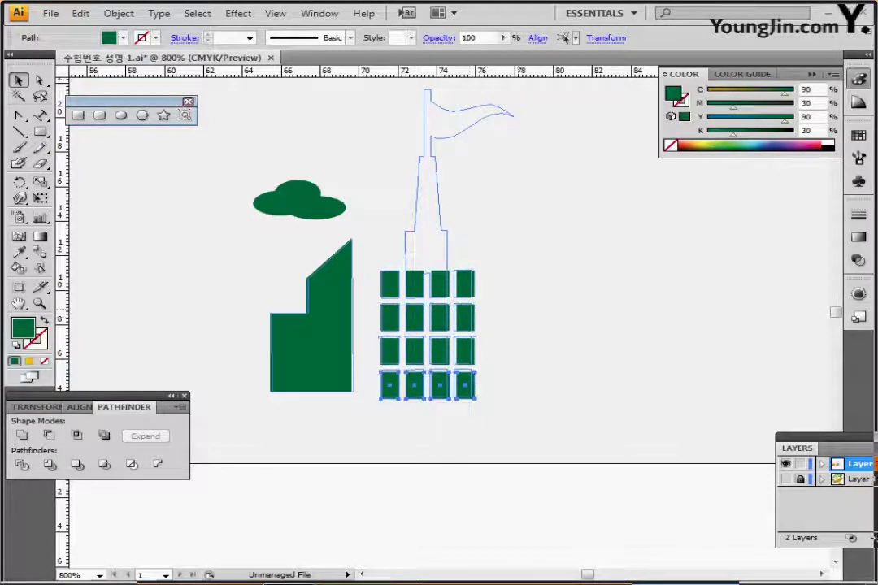
left_click(737, 405)
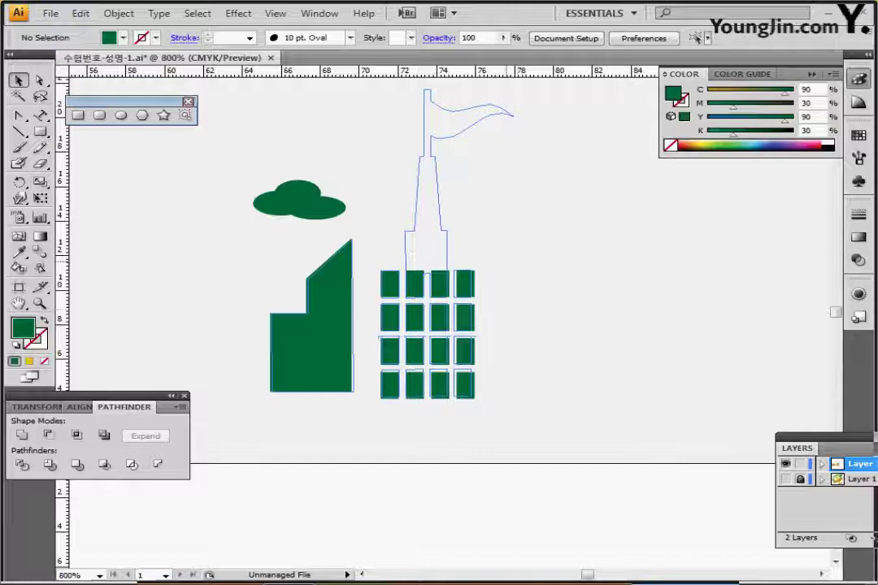
Draw a green rectangle for the tower body over the middle of the upper window row, align it with the guide, and deselect.
left_click(79, 115)
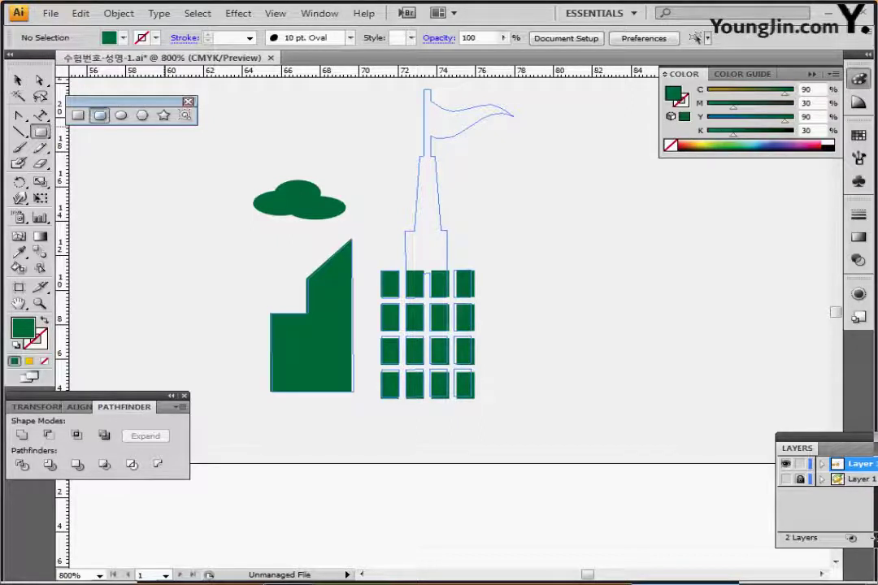
left_click_drag(404, 231, 448, 285)
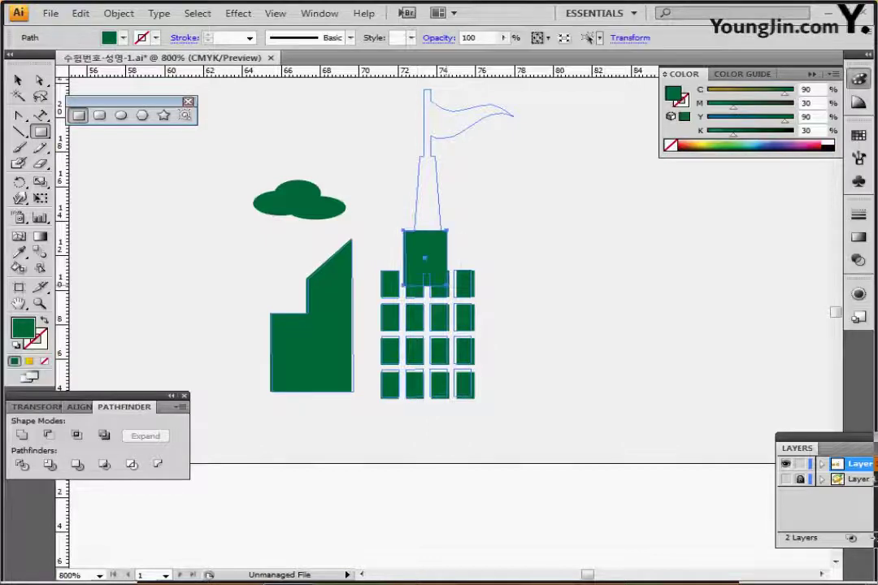
left_click_drag(403, 258, 449, 259)
left_click(480, 258, "ctrl")
left_click(447, 258, "ctrl")
left_click(464, 237, "ctrl")
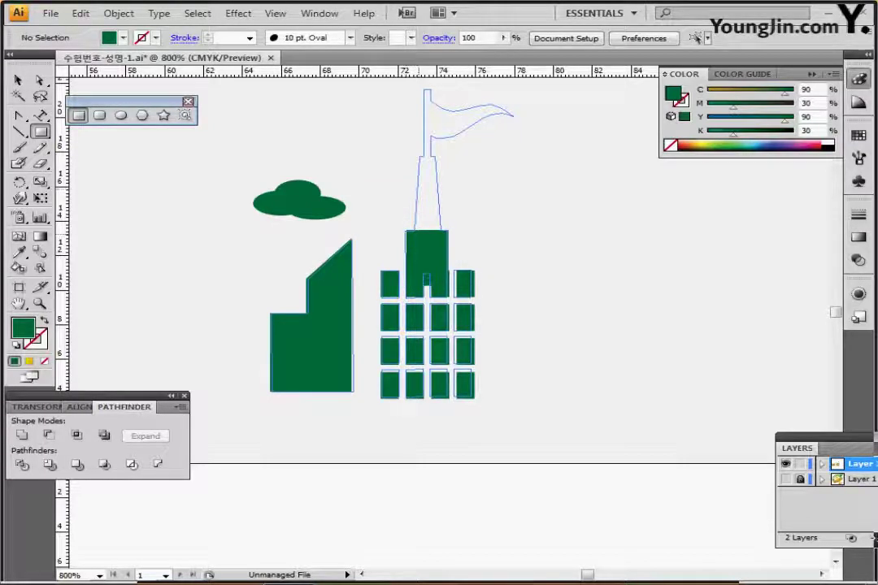
Draw a tall green rectangle above the tower body and scale its two upper points inward to form the tapered spire.
left_click_drag(416, 238, 438, 159)
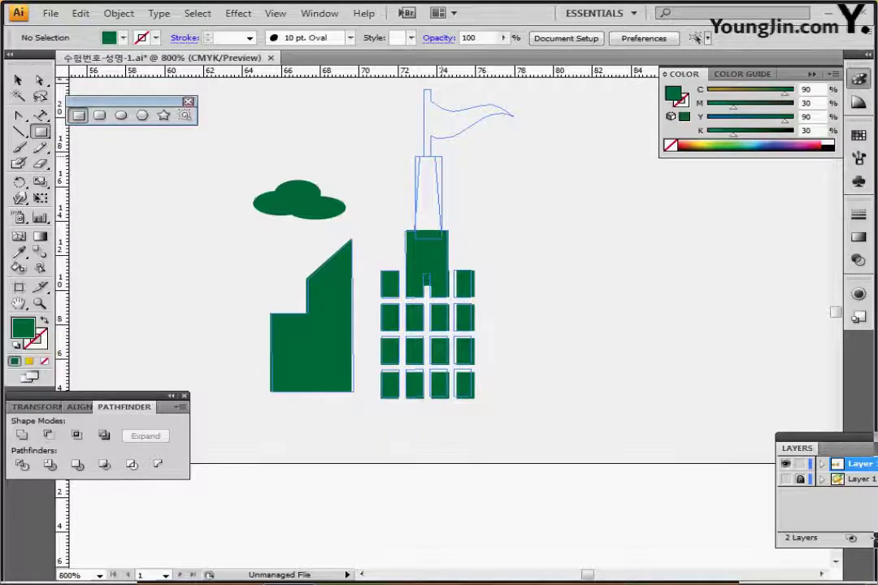
left_click_drag(442, 156, 466, 165)
left_click(40, 79)
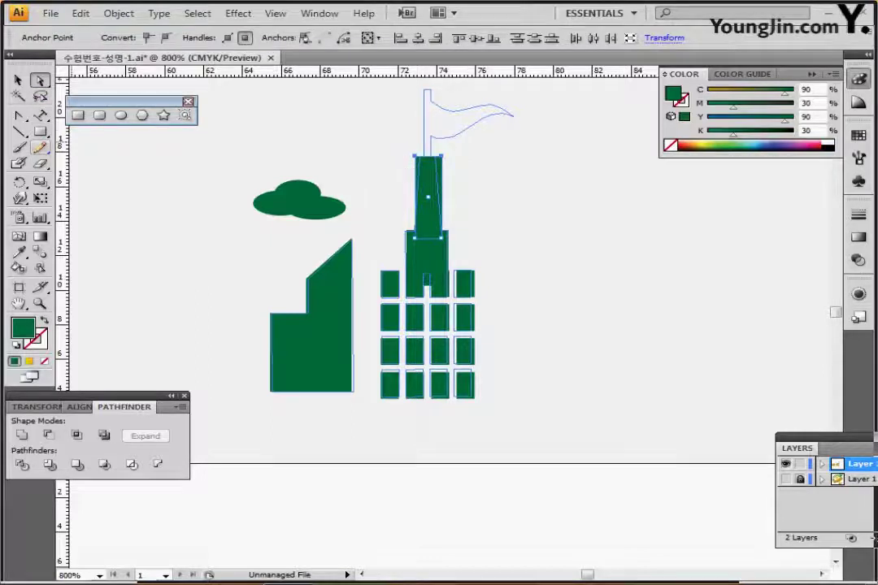
left_click(39, 183)
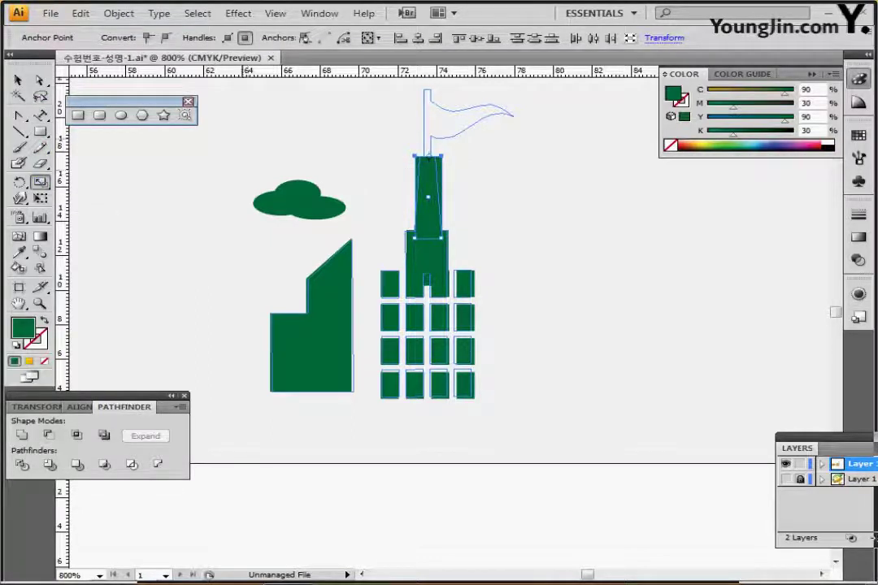
left_click_drag(230, 132, 291, 131)
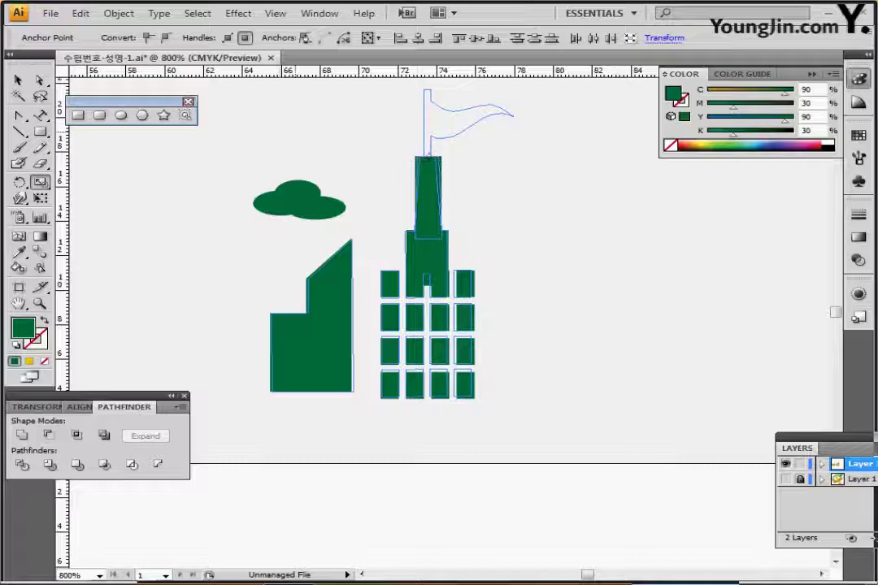
left_click_drag(439, 158, 439, 157)
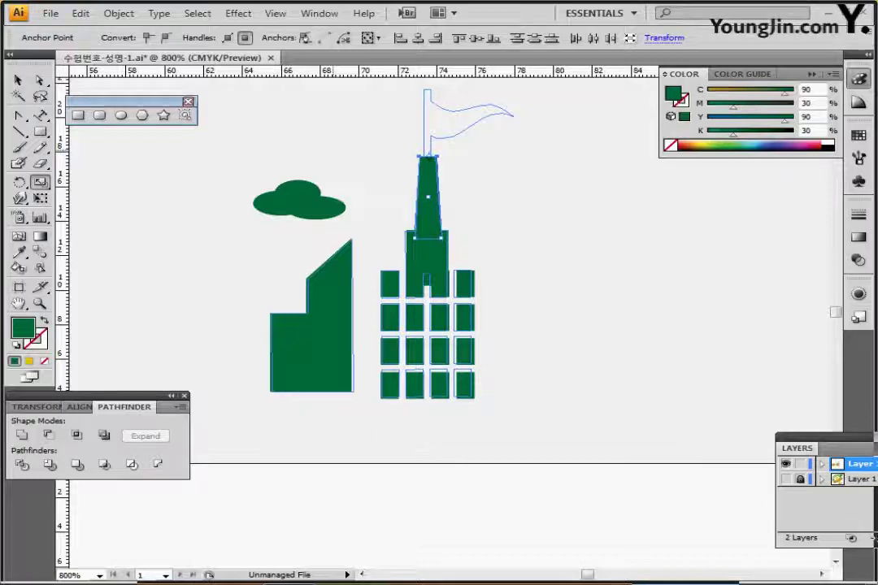
Draw a thin green rectangle over the flagpole guide, reaching down into the spire's tip.
left_click(79, 115)
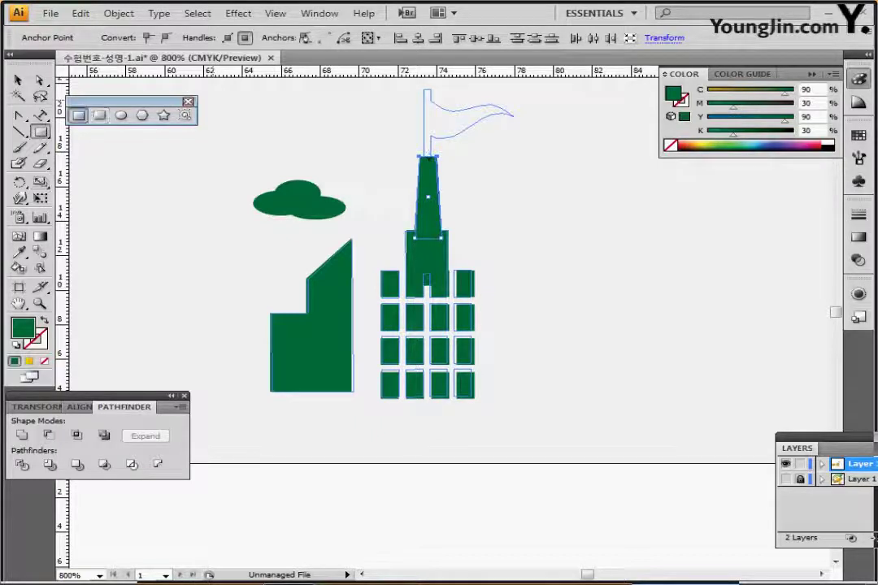
left_click_drag(423, 90, 431, 159)
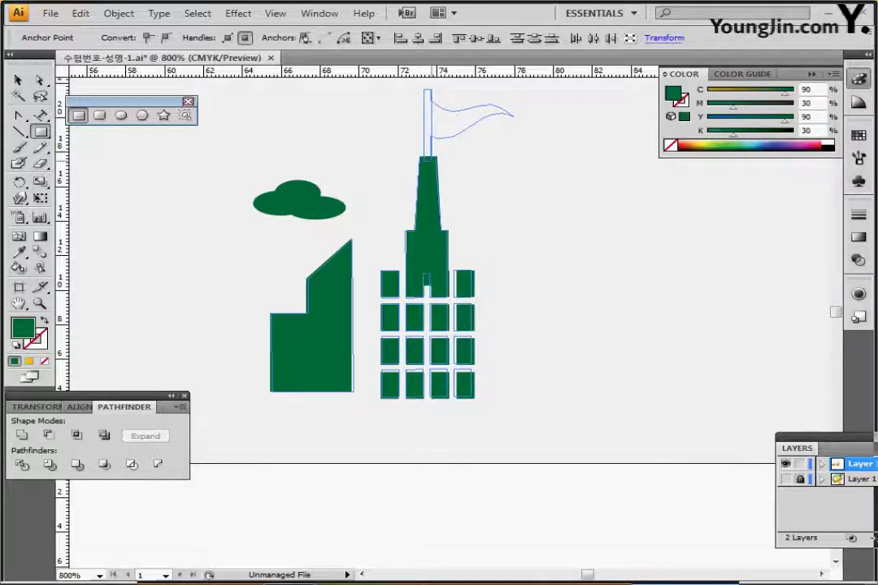
left_click_drag(424, 89, 432, 160)
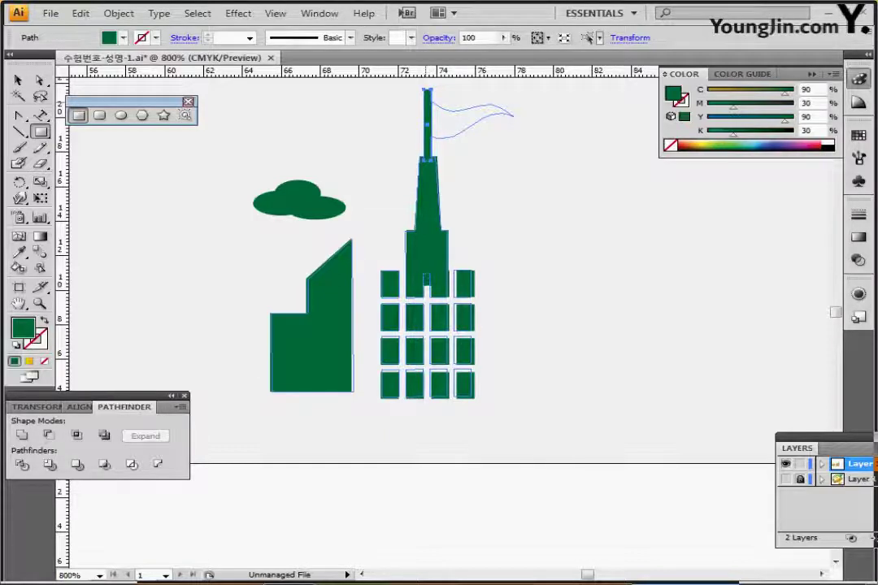
Draw a green rectangle over the flag guide and average its two outer corner points on both axes to form a pennant.
left_click_drag(429, 102, 514, 134)
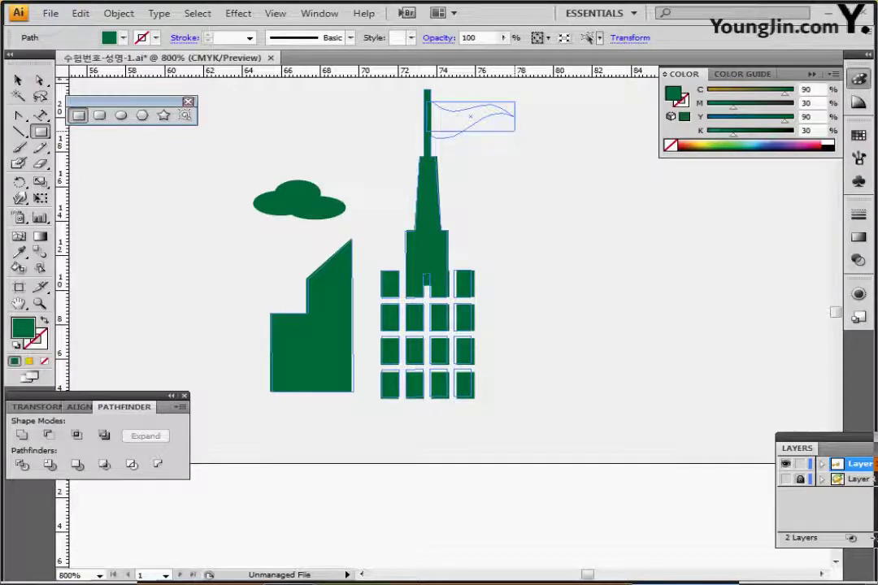
left_click_drag(514, 131, 514, 131)
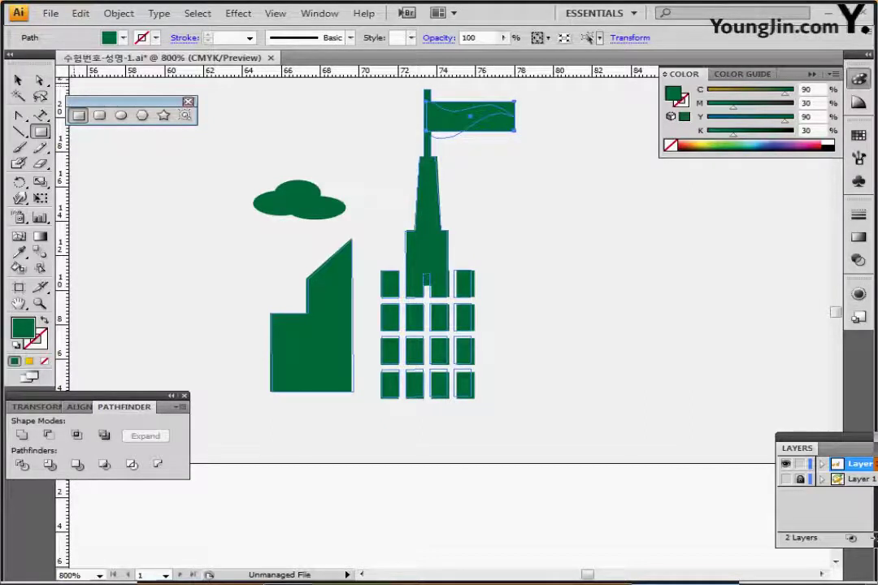
left_click_drag(532, 92, 510, 150)
right_click(524, 162)
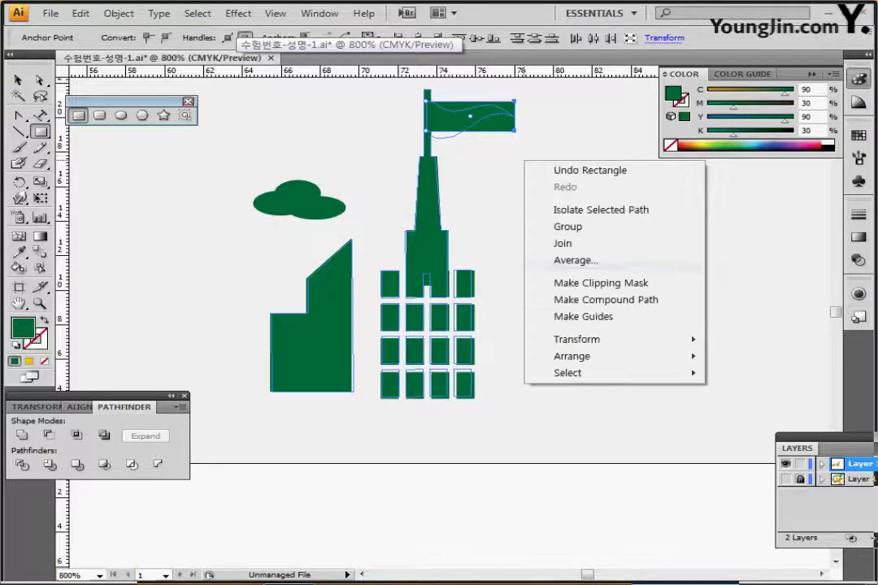
key("Escape")
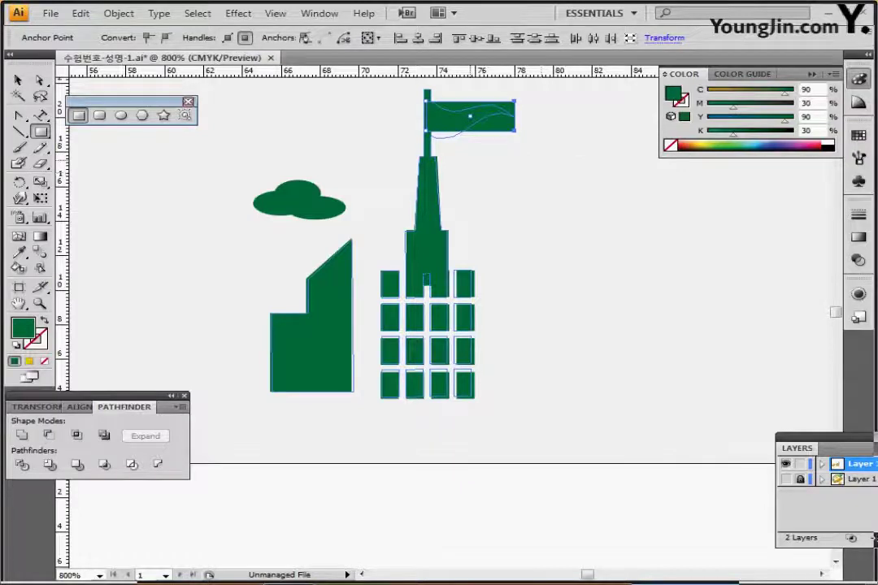
right_click(501, 169)
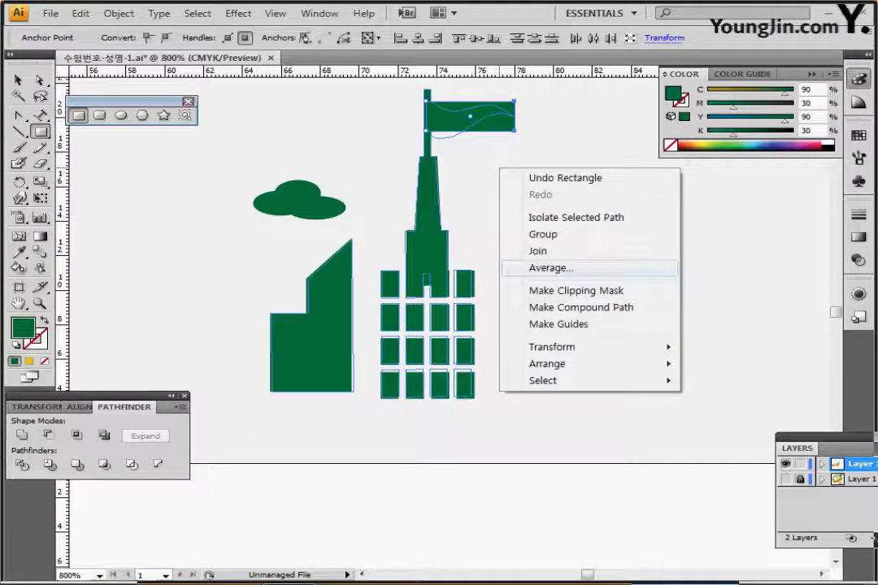
left_click(551, 268)
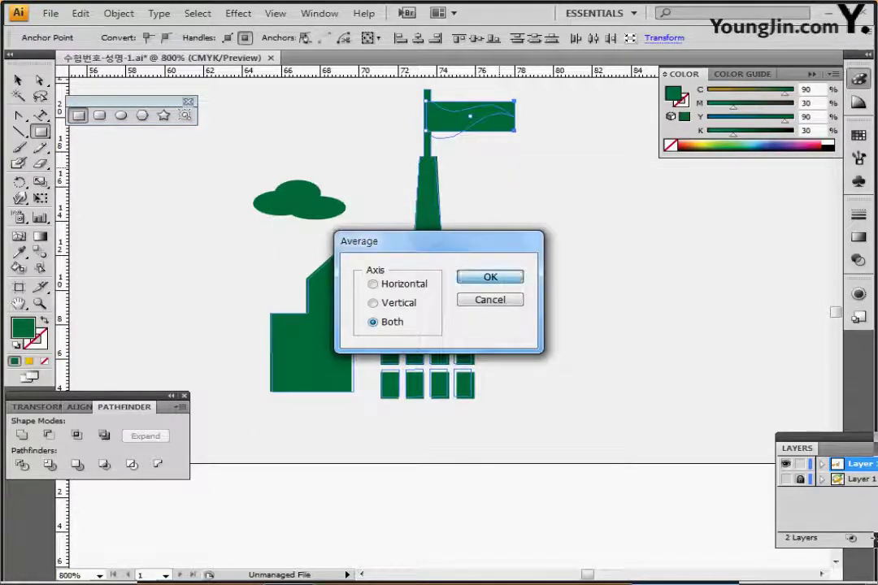
key("Return")
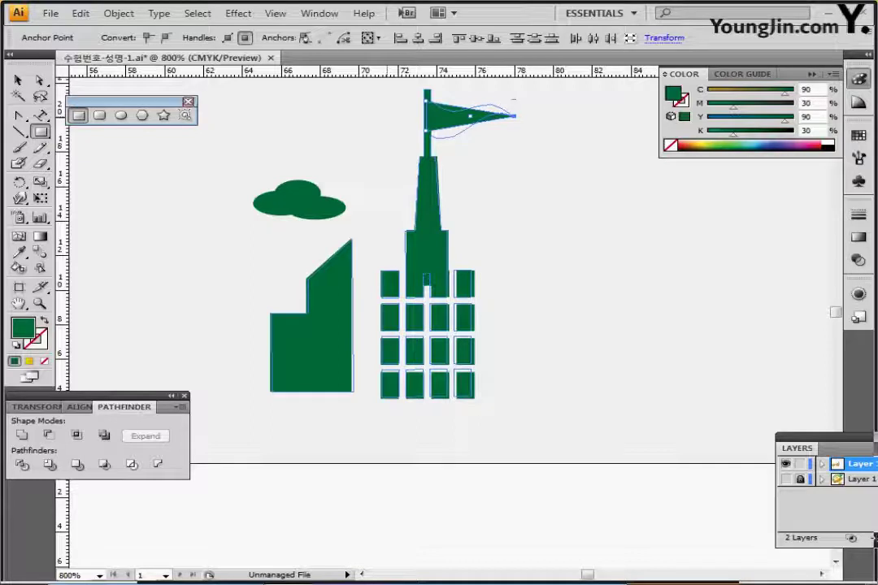
Warp the pennant with an envelope distort using the Flag style, horizontal, with a 30% bend and preview on.
left_click(238, 13)
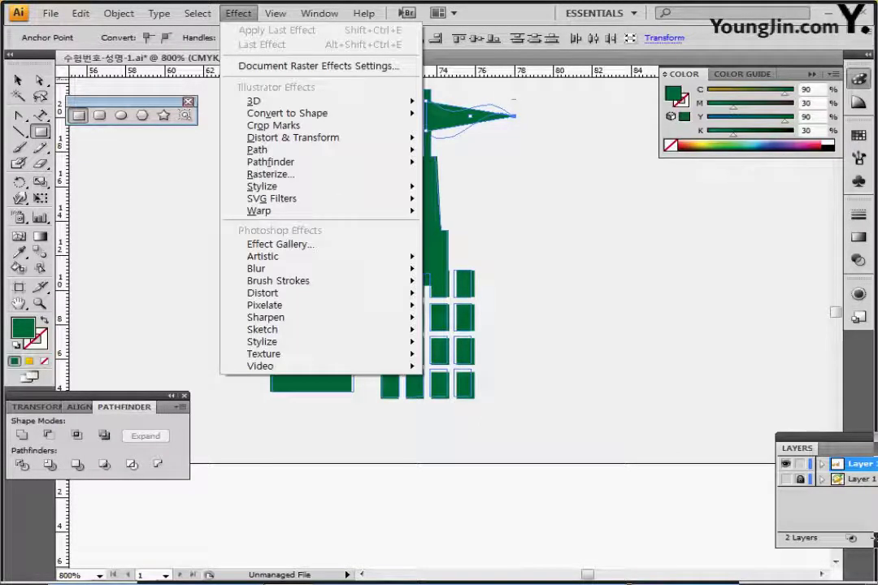
mouse_move(119, 13)
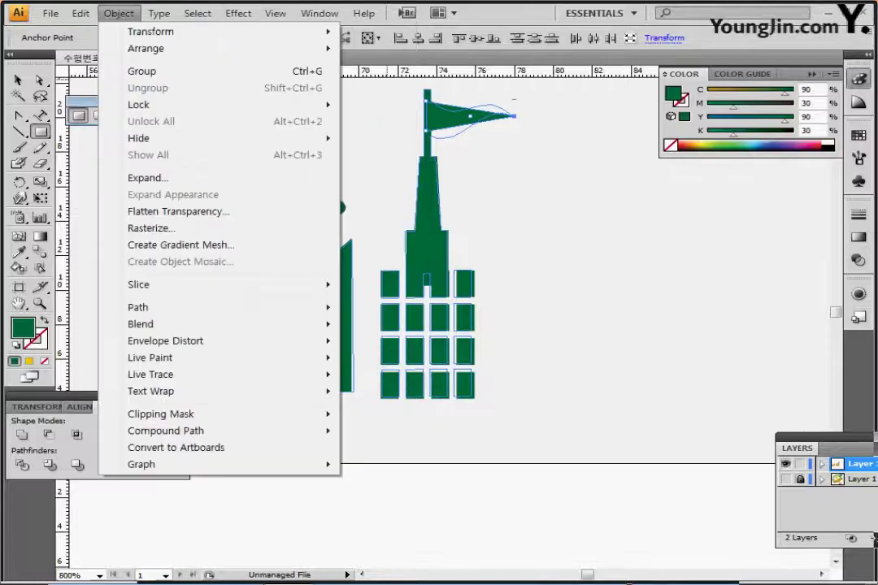
mouse_move(171, 341)
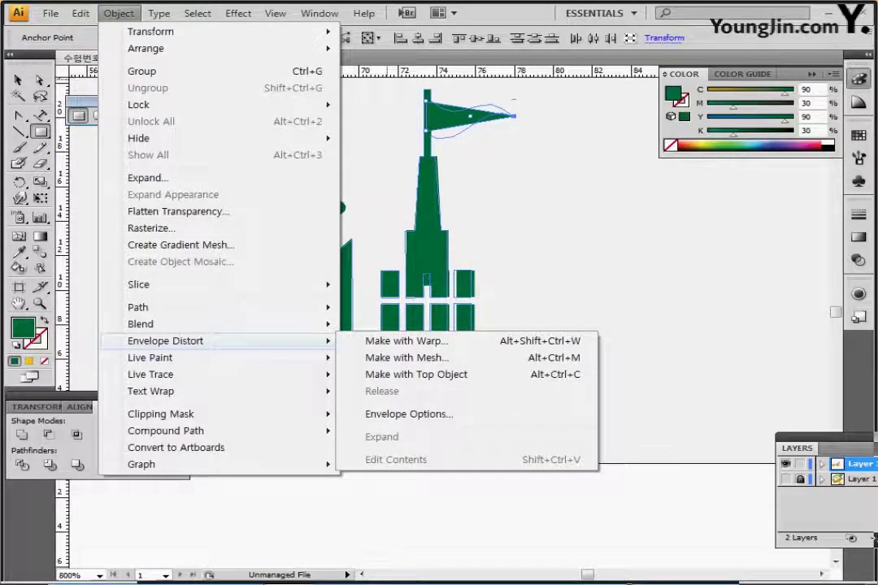
left_click(407, 341)
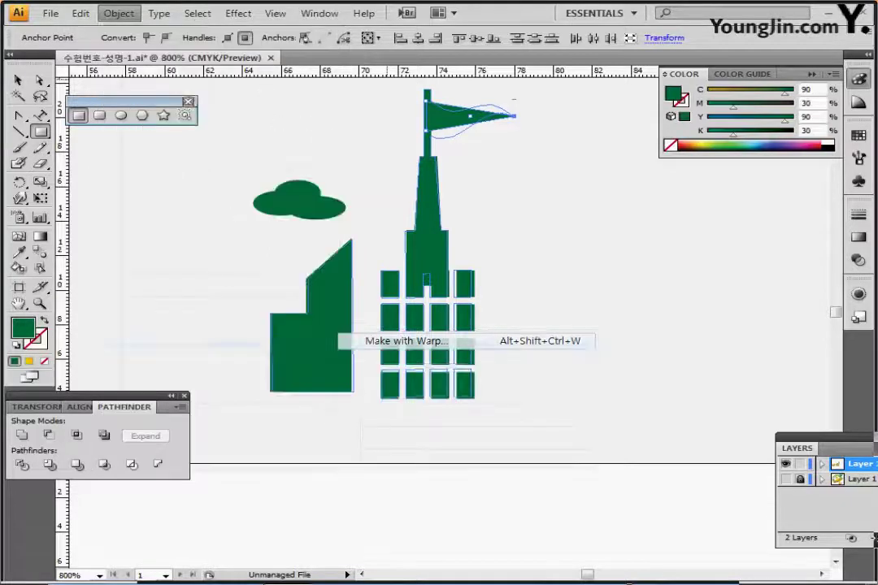
left_click_drag(366, 192, 598, 200)
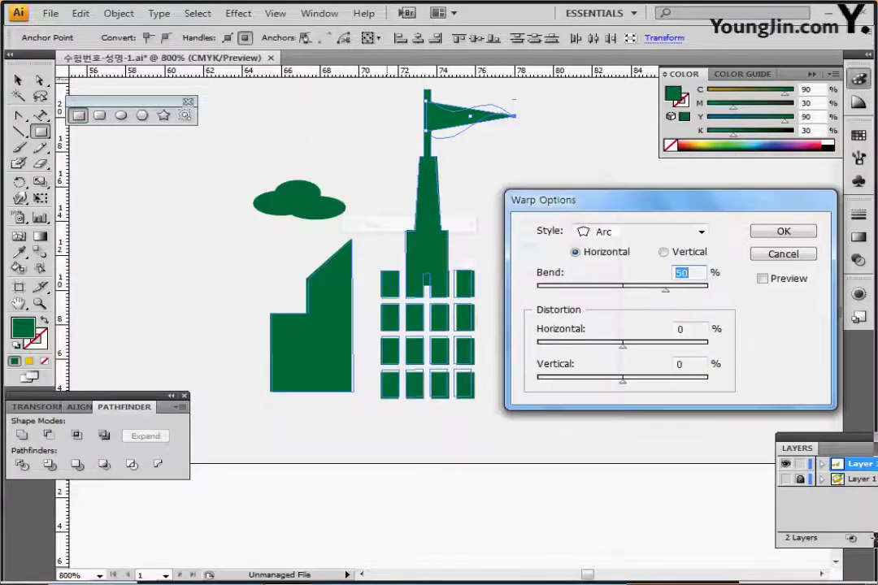
left_click(700, 232)
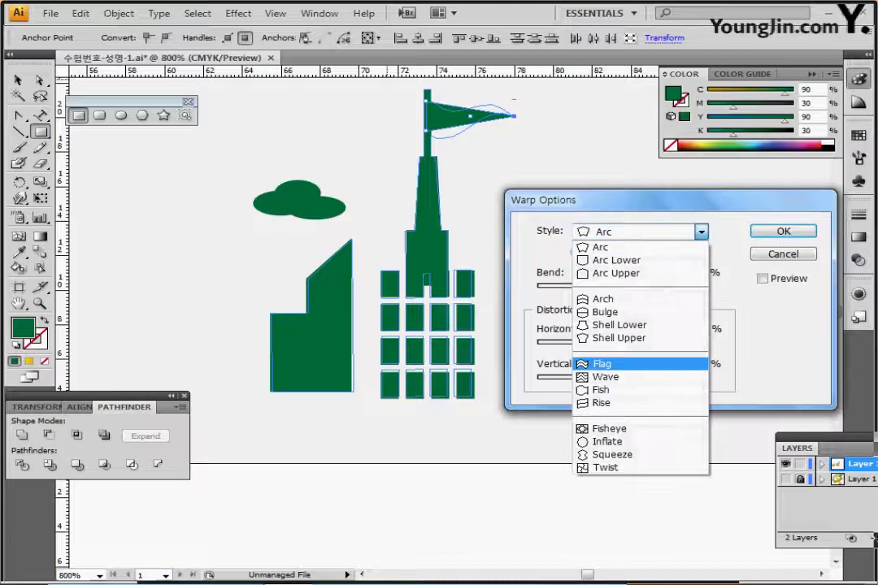
left_click(602, 364)
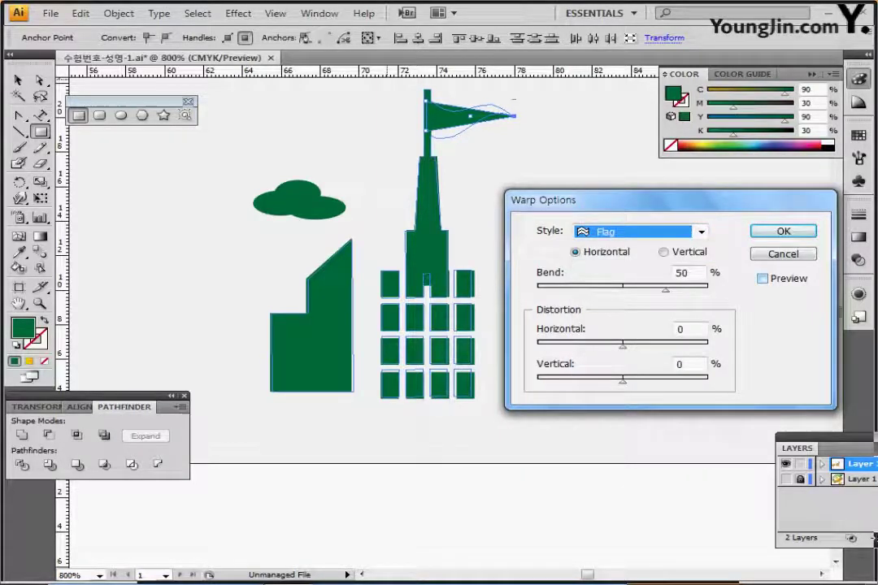
left_click(762, 278)
double_click(682, 273)
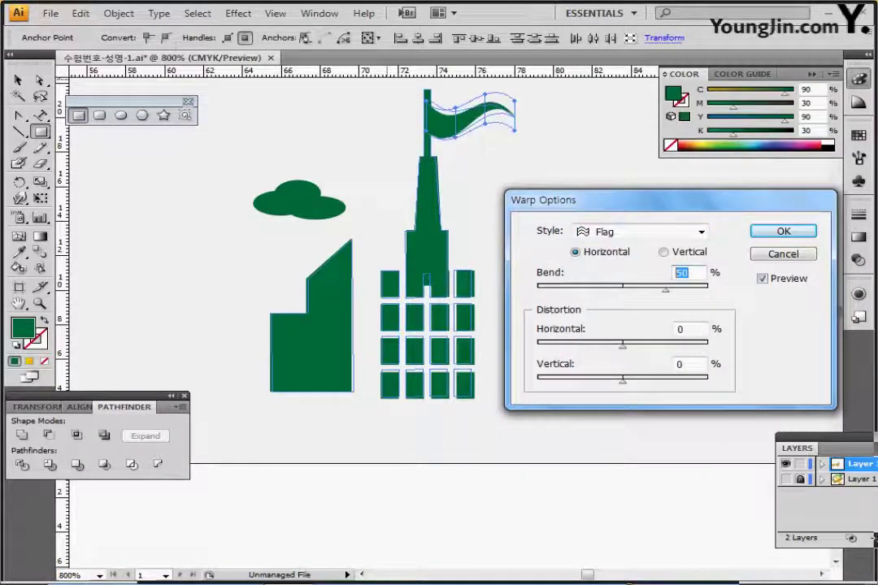
type("30")
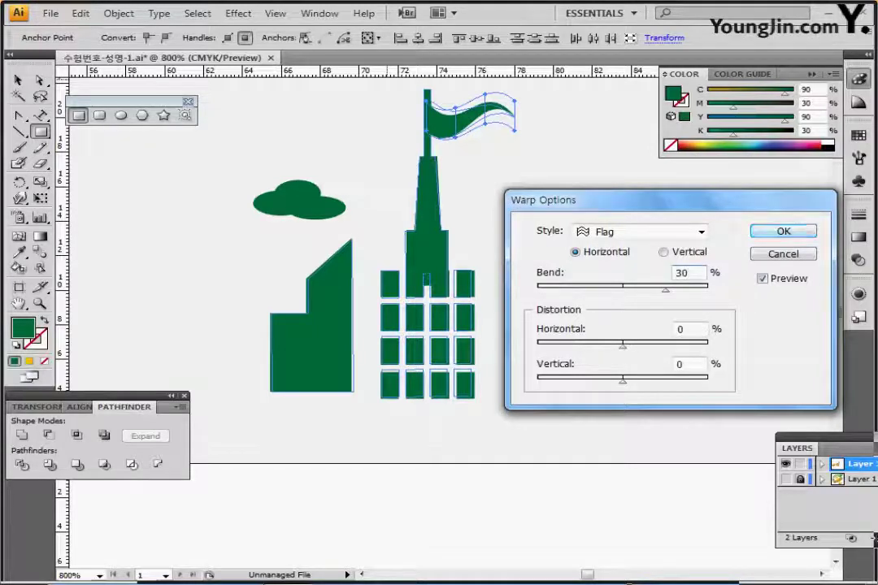
key("Return")
Expand the flag's warp envelope and unite the flag with the pole, spire, tower body and window blocks.
left_click(119, 13)
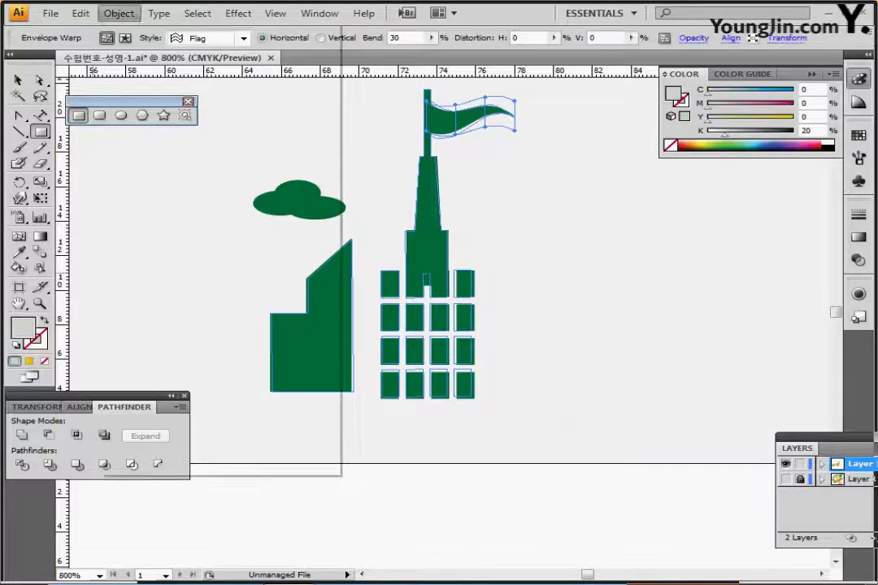
mouse_move(163, 31)
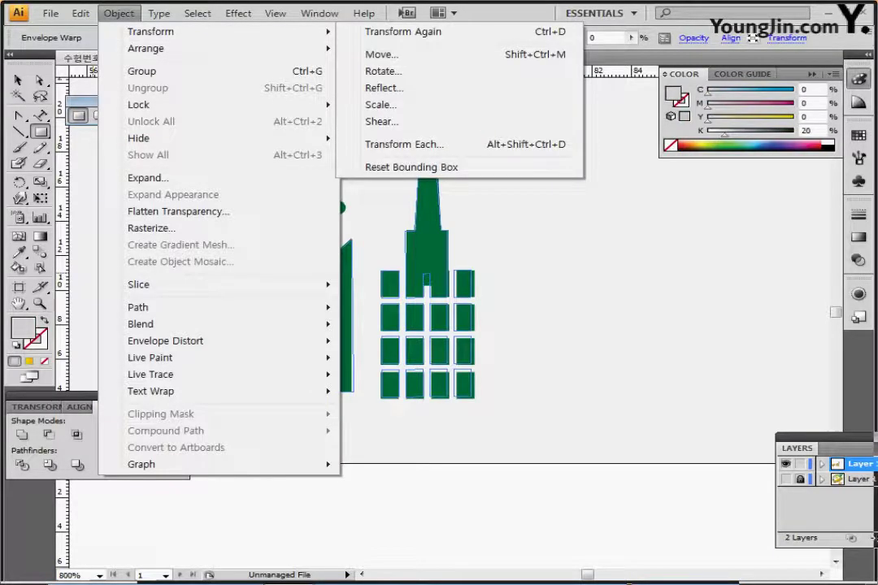
left_click(118, 13)
left_click(119, 13)
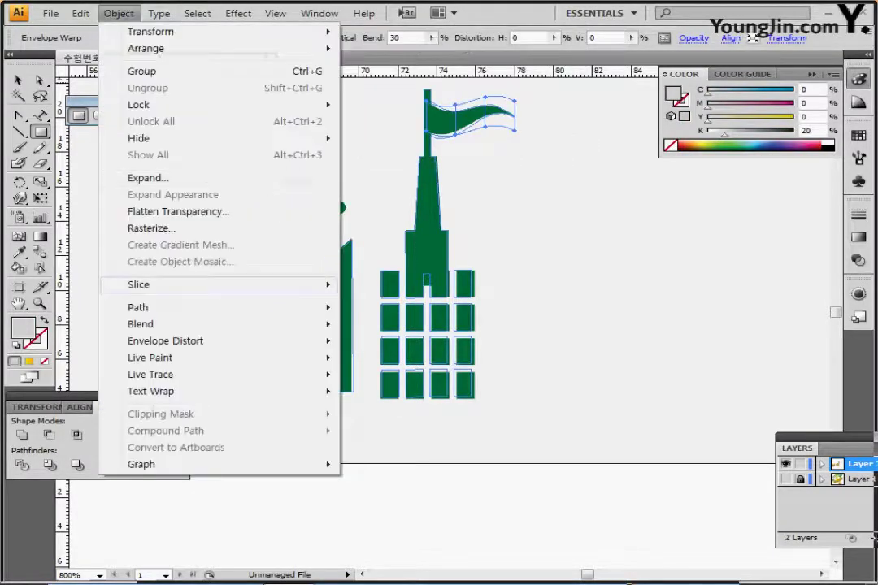
mouse_move(165, 341)
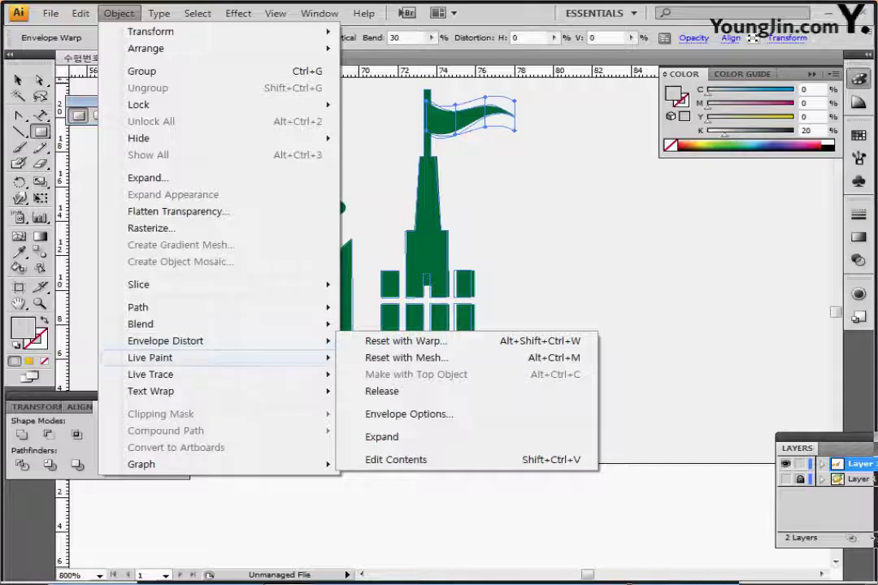
left_click(382, 436)
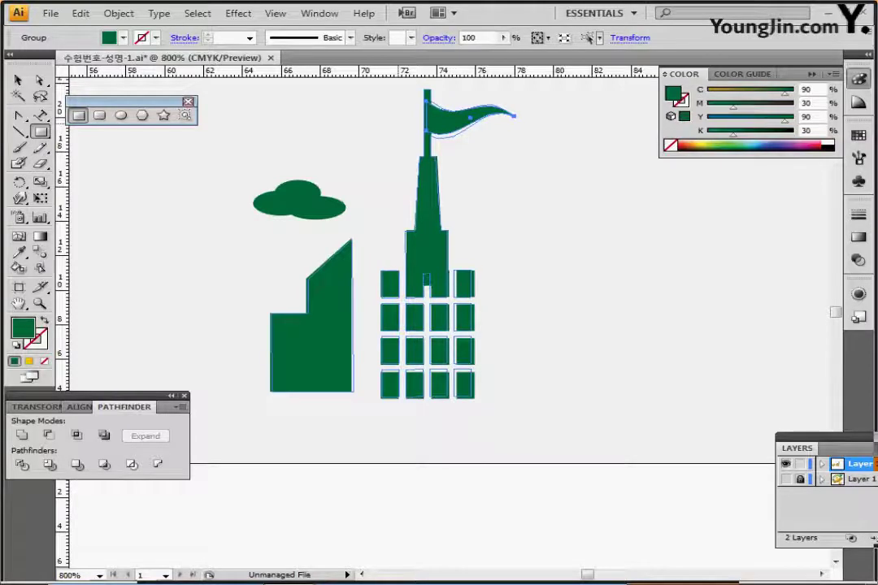
left_click_drag(386, 100, 500, 429)
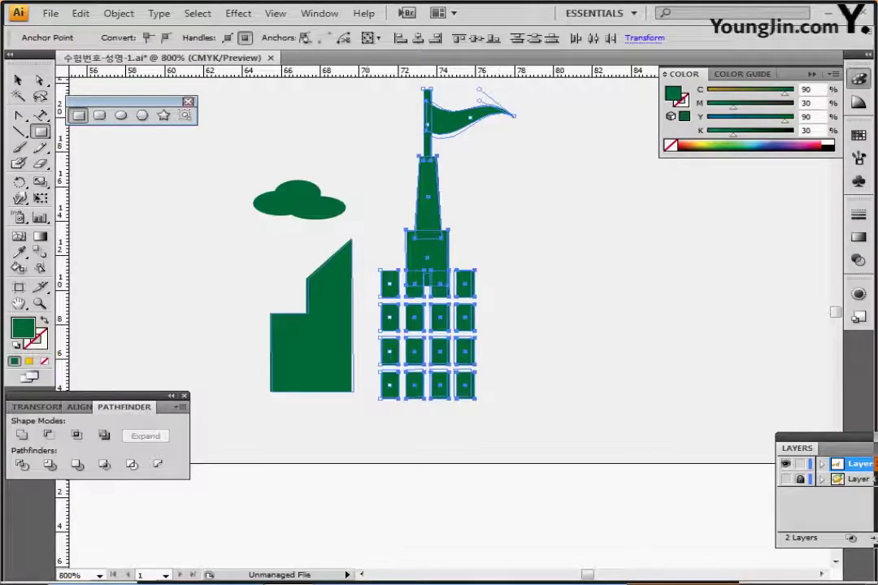
left_click(22, 436)
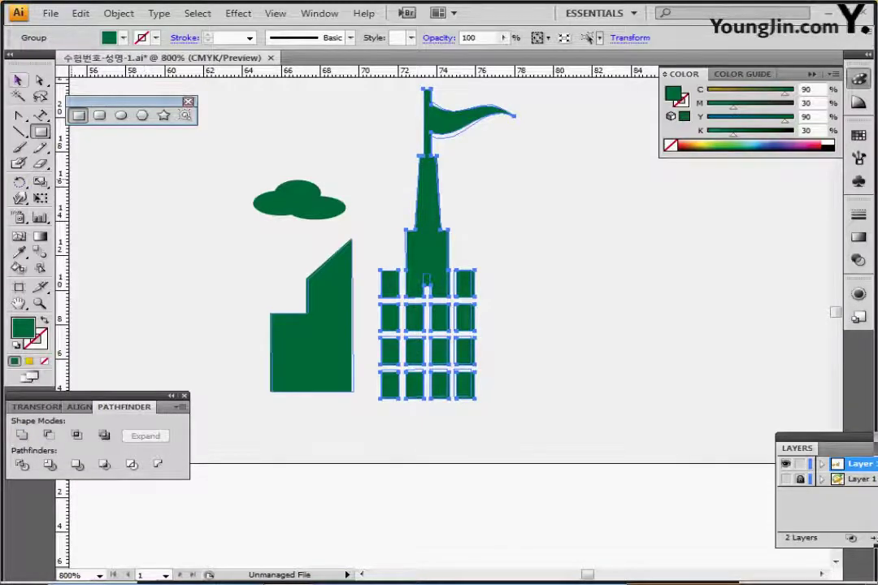
Select the cloud, building and flag tower together and move them beside the right end of the curved badge.
left_click(17, 80)
left_click_drag(248, 115, 387, 257)
left_click(447, 427, "ctrl+alt")
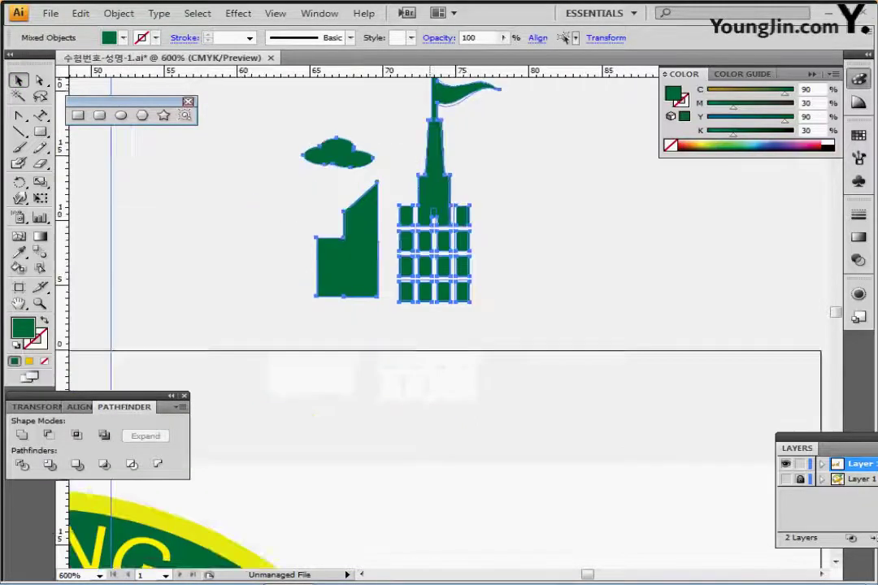
left_click_drag(447, 427, 531, 318)
left_click_drag(439, 154, 441, 262)
left_click_drag(462, 317, 423, 369)
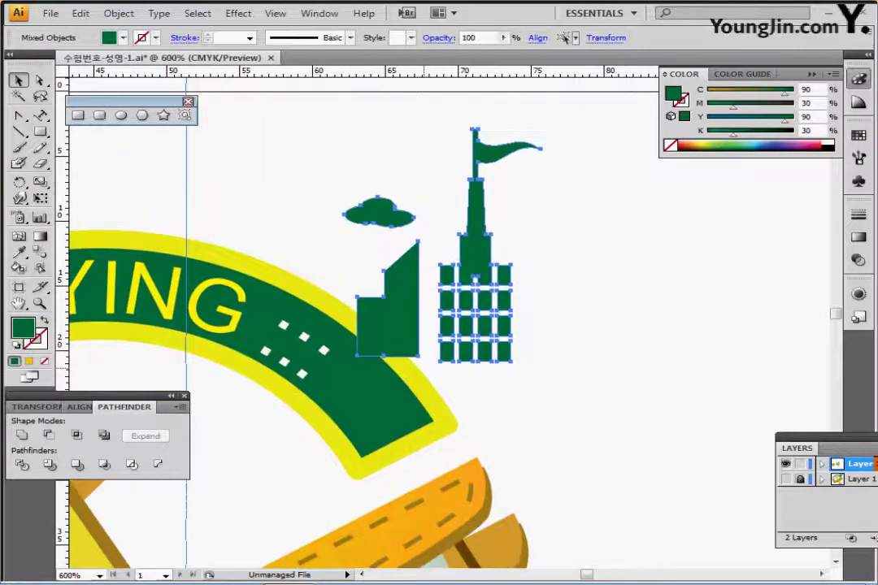
Rotate the three graphics clockwise to follow the badge's curve, set them against its outer edge, and send them behind the badge.
key("ctrl+shift+b")
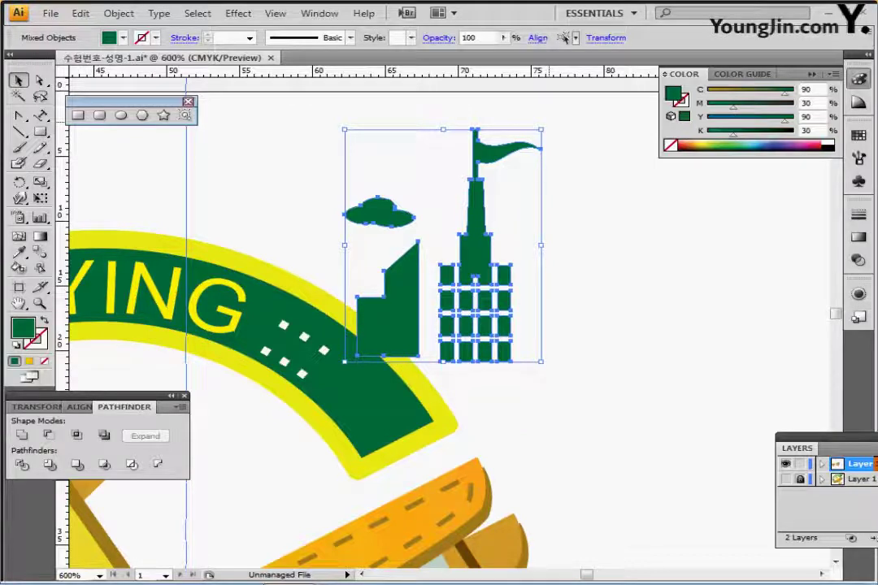
mouse_move(549, 122)
left_mouse_down()
mouse_move(597, 206)
mouse_move(597, 232)
mouse_move(598, 217)
left_mouse_up()
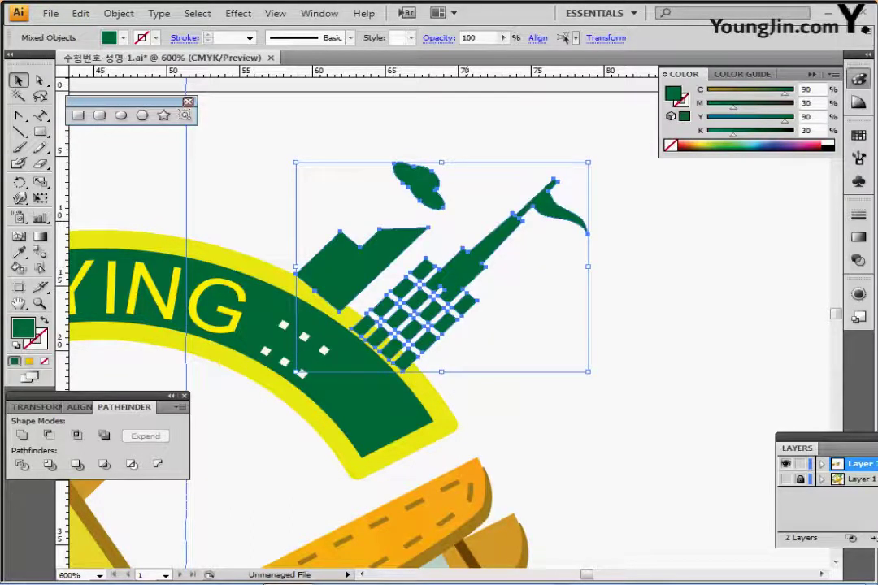
mouse_move(468, 262)
left_mouse_down()
mouse_move(482, 270)
mouse_move(457, 273)
left_mouse_up()
left_click(478, 269)
key("ctrl+shift+[")
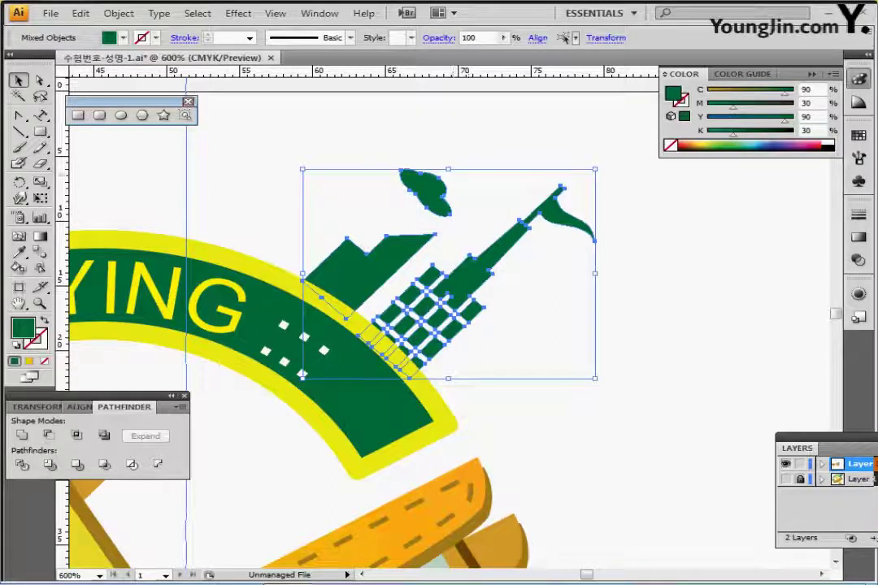
left_click(350, 187)
Nudge all three graphics up and right, and rotate them slightly counterclockwise to sit on the badge's outer edge.
left_click(427, 187)
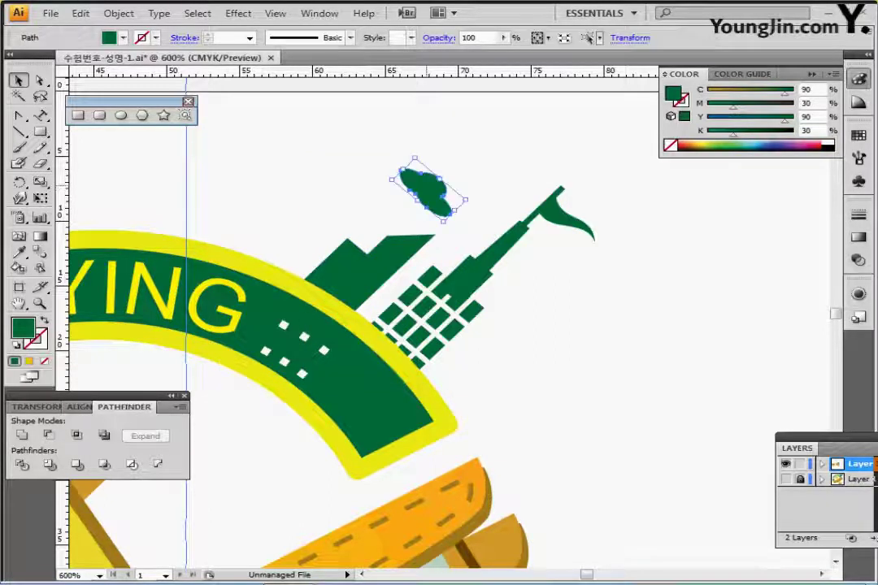
left_click_drag(380, 147, 475, 292)
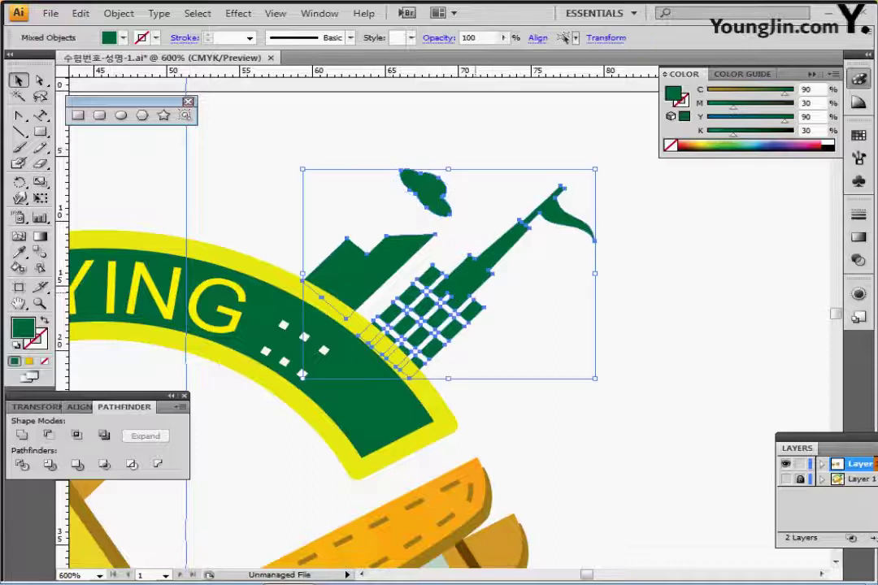
key("Up")
key("Right")
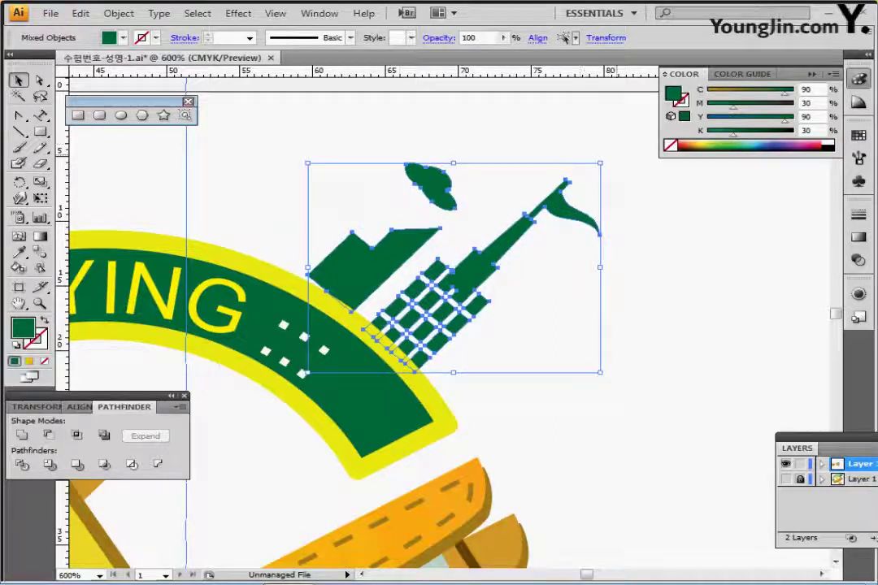
left_click_drag(608, 157, 604, 151)
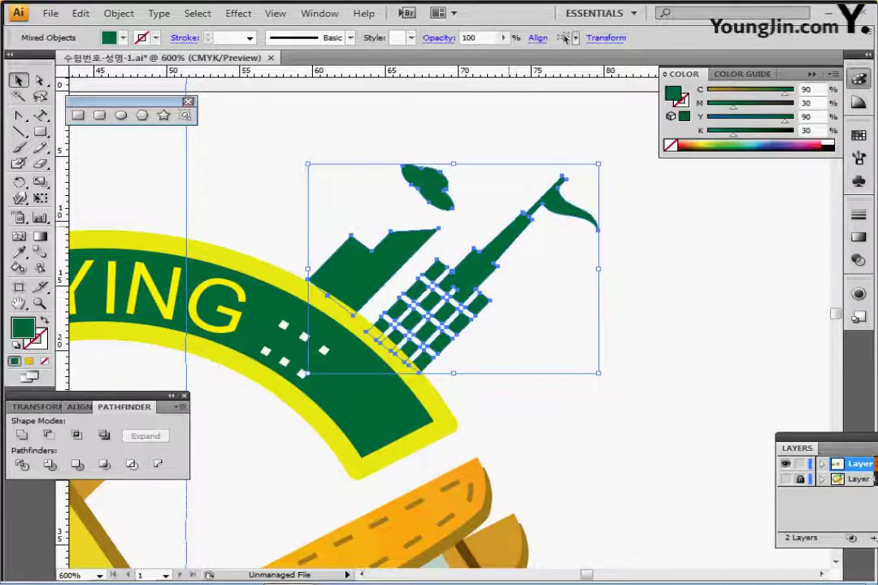
left_click_drag(513, 227, 513, 229)
left_click(488, 196)
Duplicate the cloud to its left above the building, scale the copy down, and rotate it slightly counterclockwise.
left_click(437, 190)
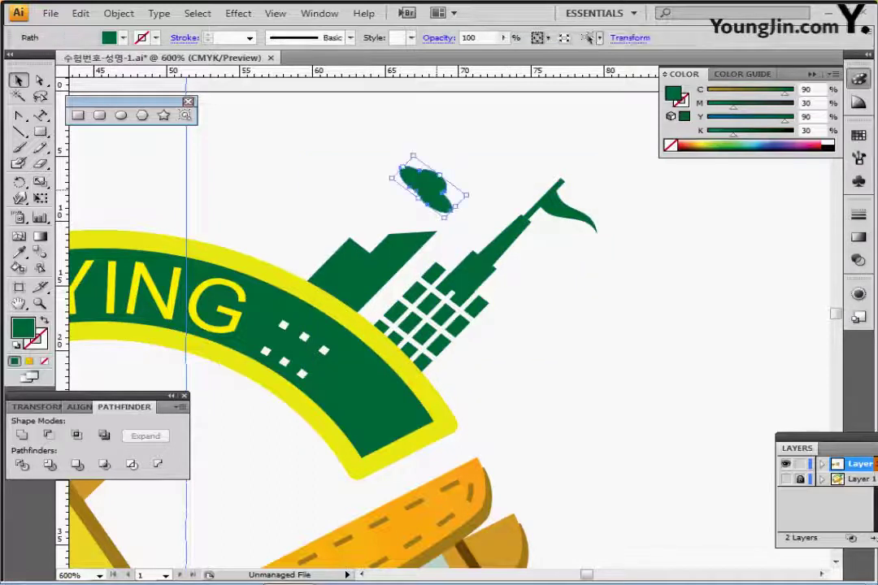
left_click_drag(424, 186, 326, 189)
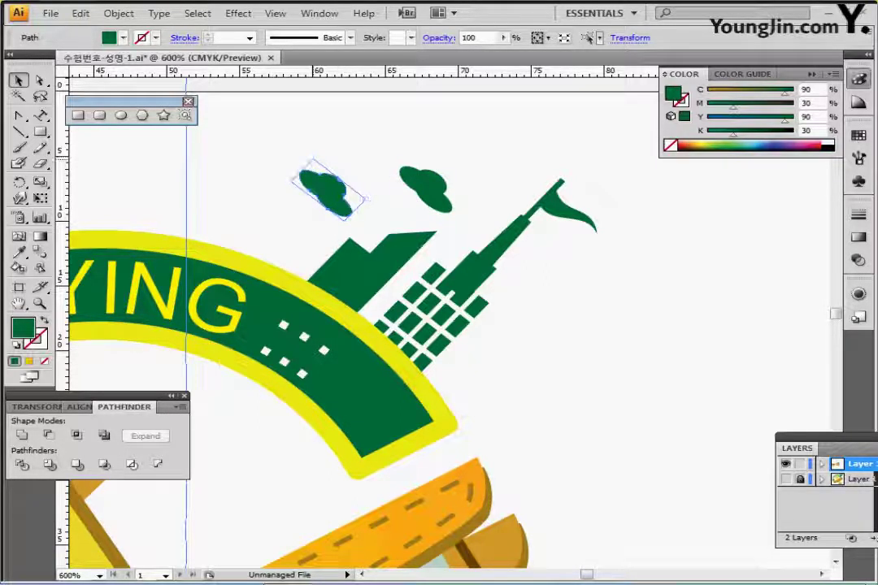
left_click_drag(313, 159, 319, 171)
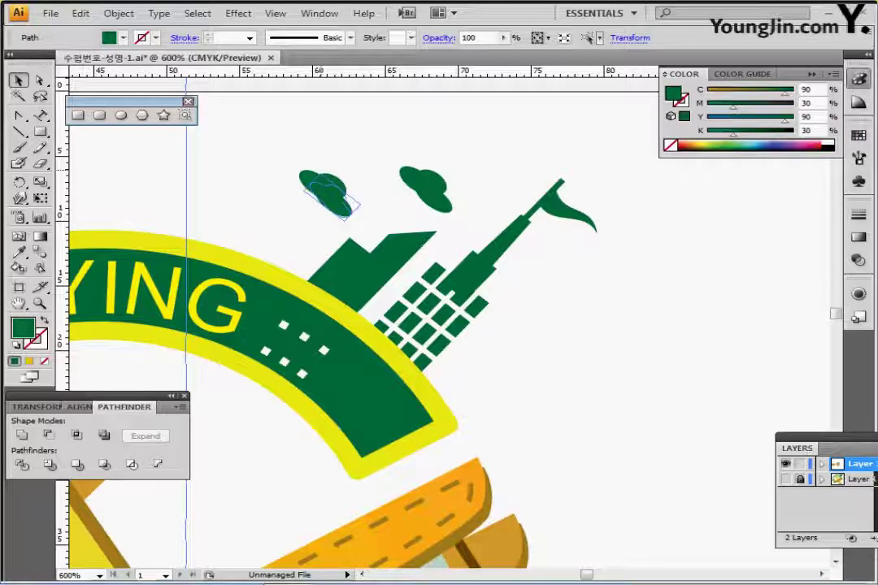
mouse_move(346, 205)
left_mouse_down()
mouse_move(370, 202)
mouse_move(369, 195)
mouse_move(331, 197)
left_mouse_up()
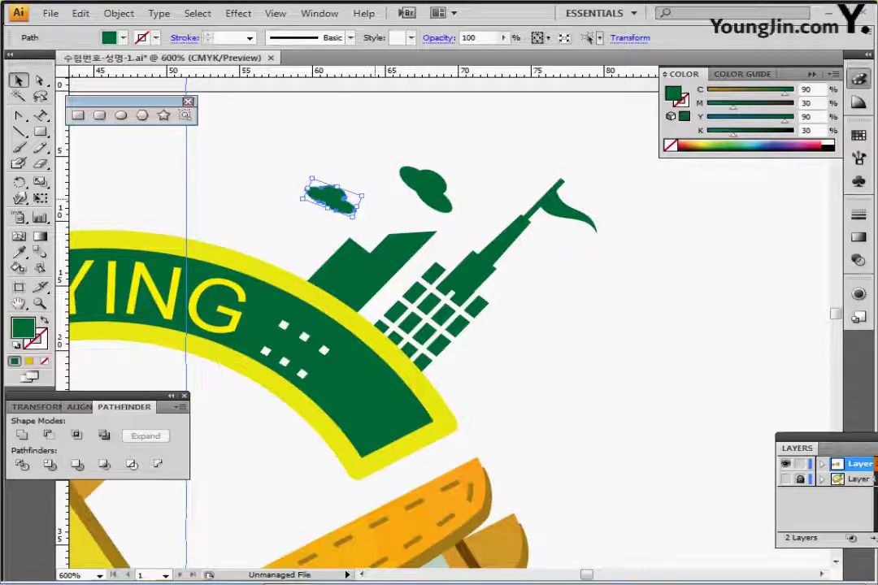
key("ctrl+shift+a")
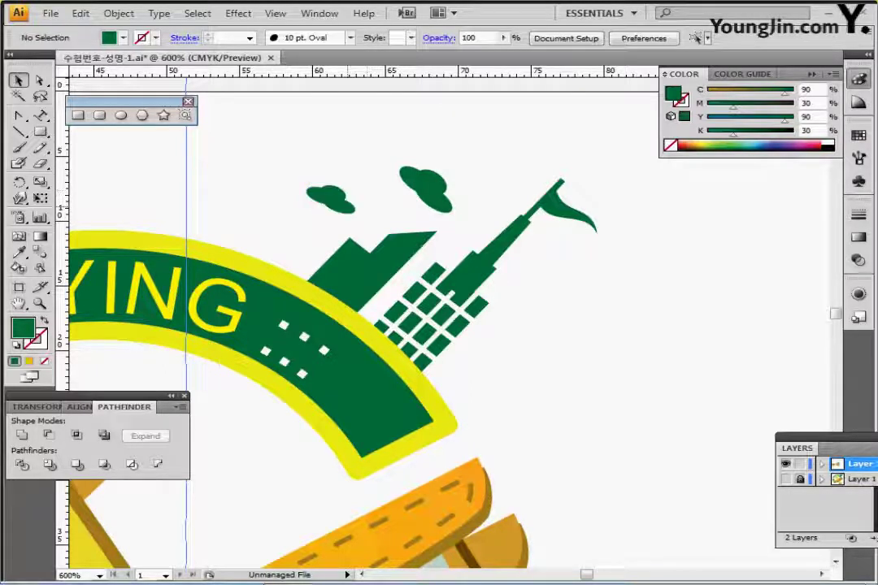
Hide the guides and check the complete airplane and badge artwork on the artboard.
double_click(18, 303)
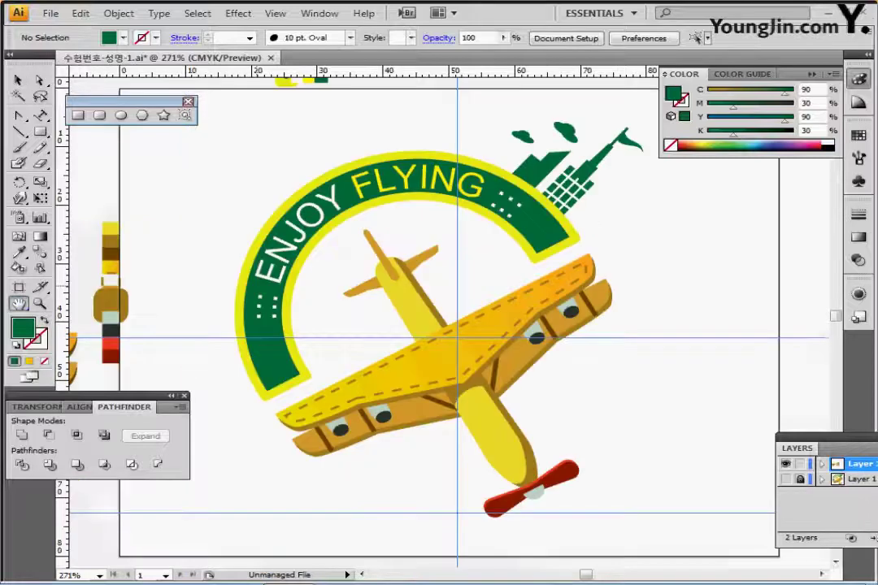
left_click_drag(488, 325, 430, 318)
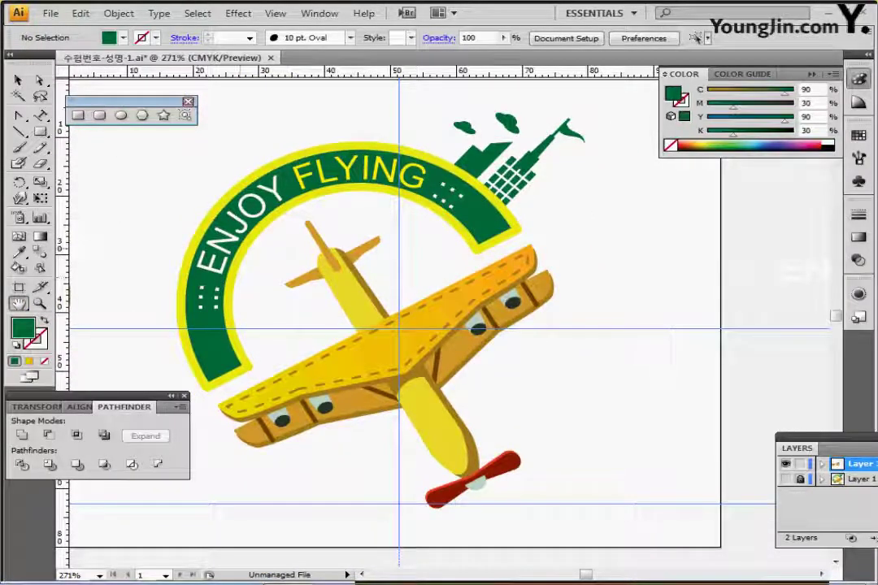
key("ctrl+semicolon")
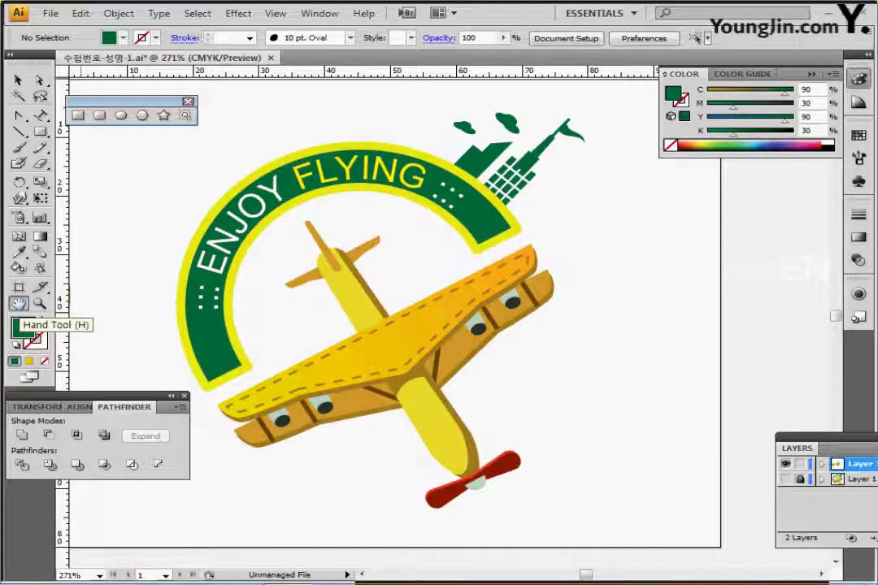
double_click(19, 303)
left_click_drag(439, 265, 381, 274)
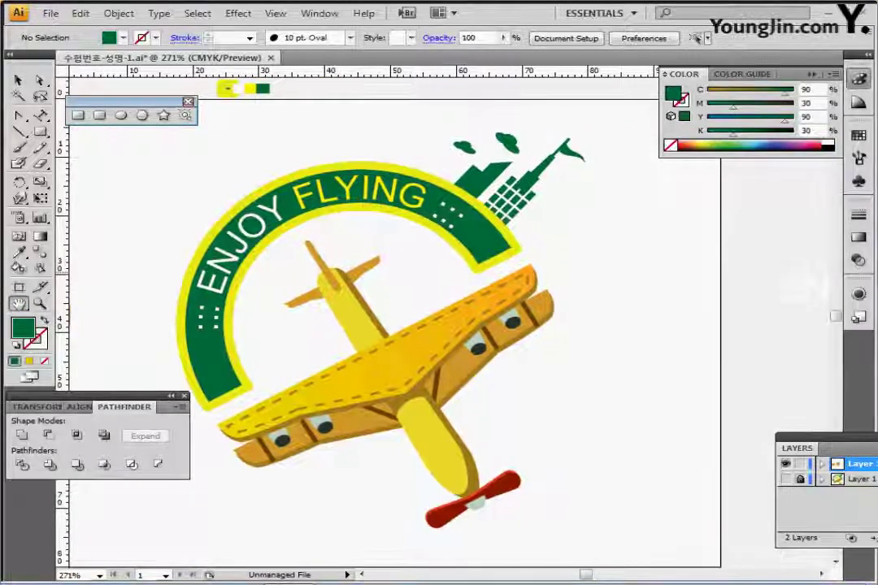